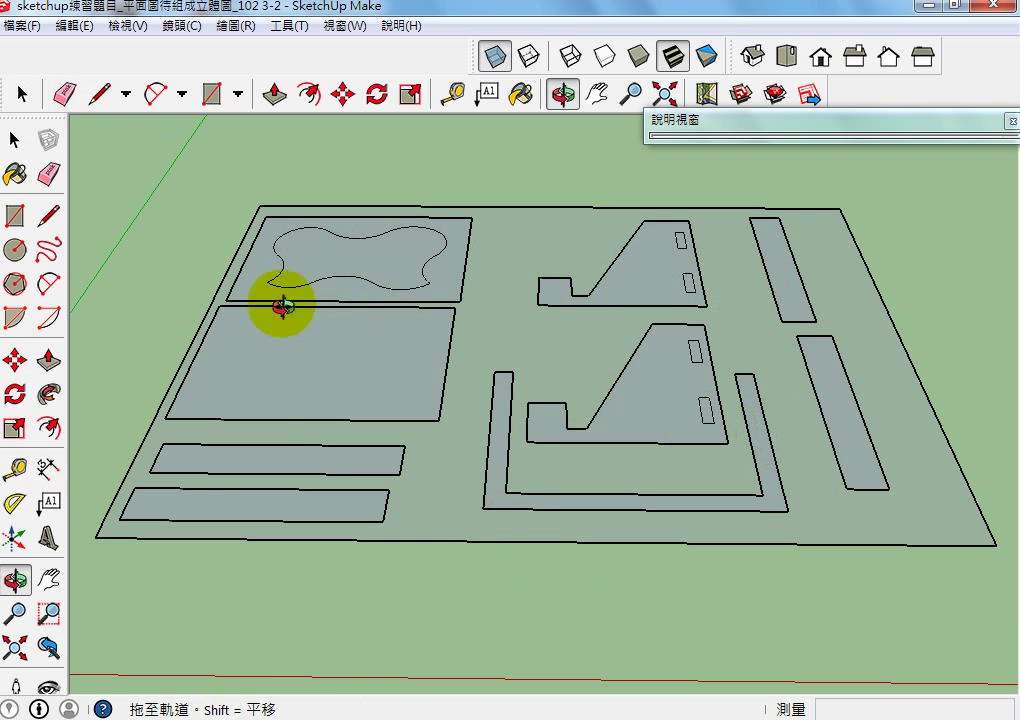
# Select the cloud-outline plate, then try selecting two other cut pieces below it
pyautogui.click(15, 140)
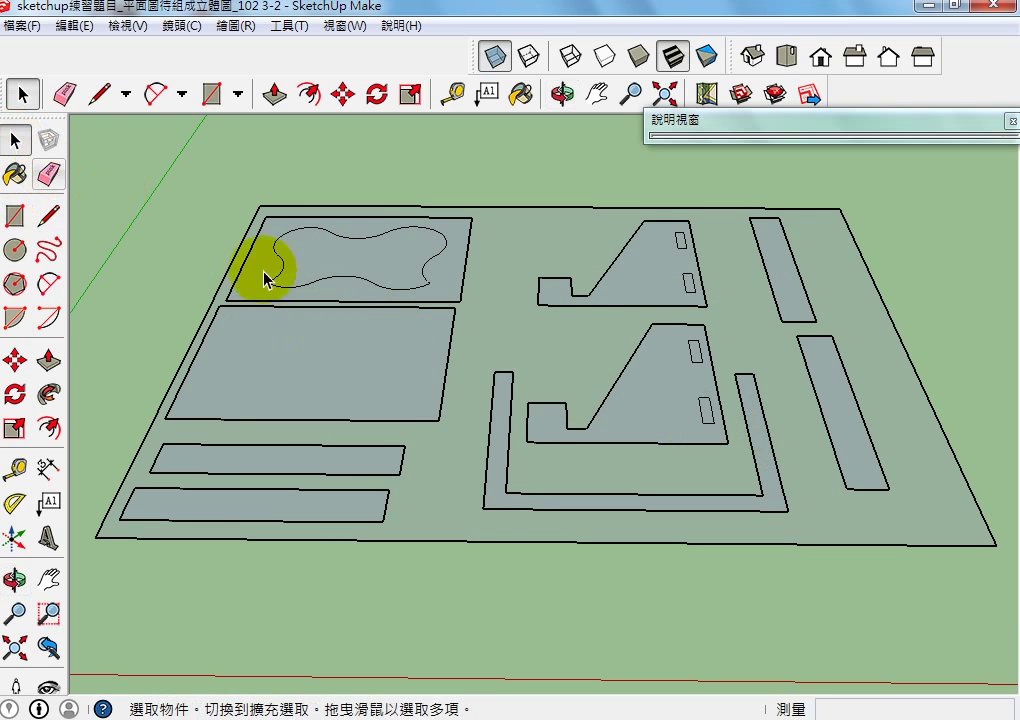
pyautogui.click(346, 296)
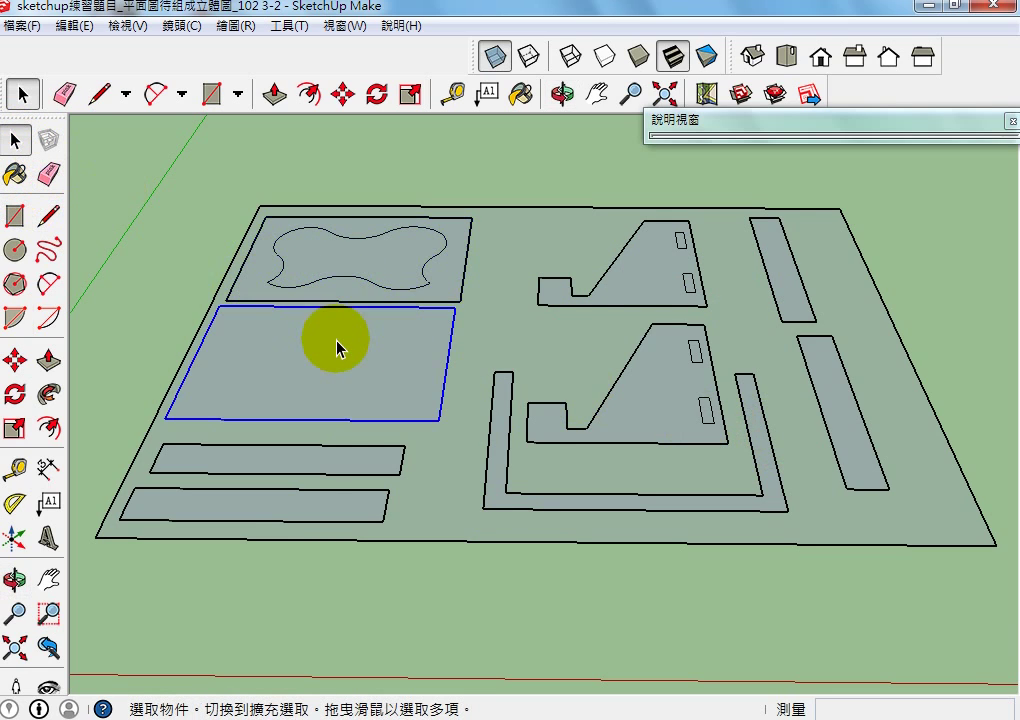
pyautogui.click(320, 460)
pyautogui.click(308, 510)
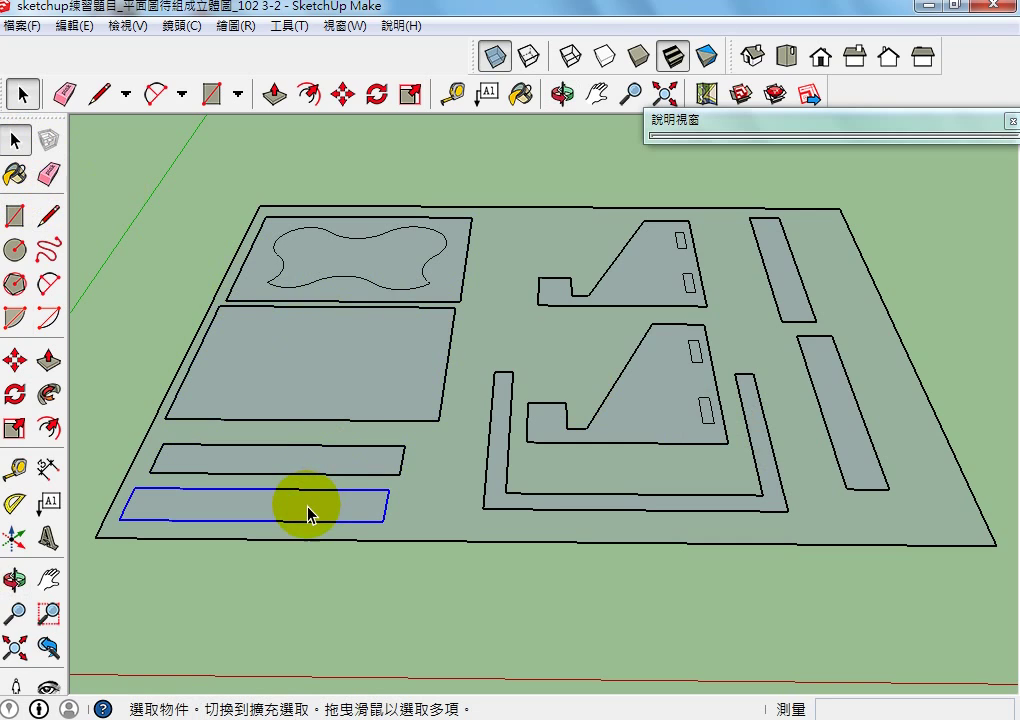
# Extrude the cloud-cutout plate 3 mm thick inside its group
pyautogui.doubleClick(349, 297)
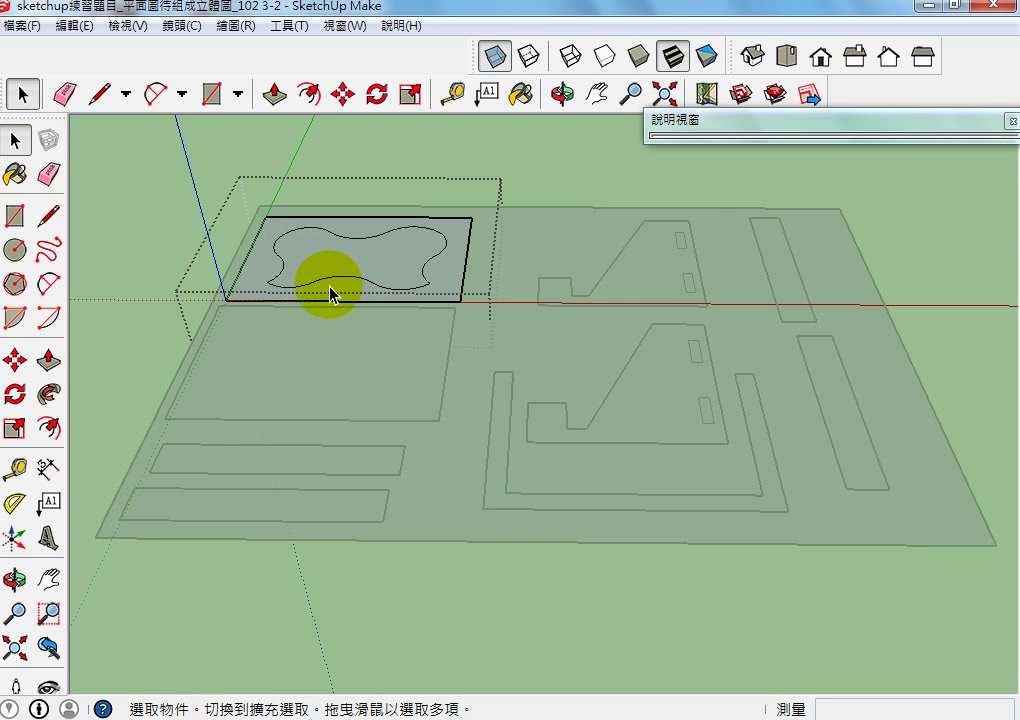
pyautogui.click(48, 359)
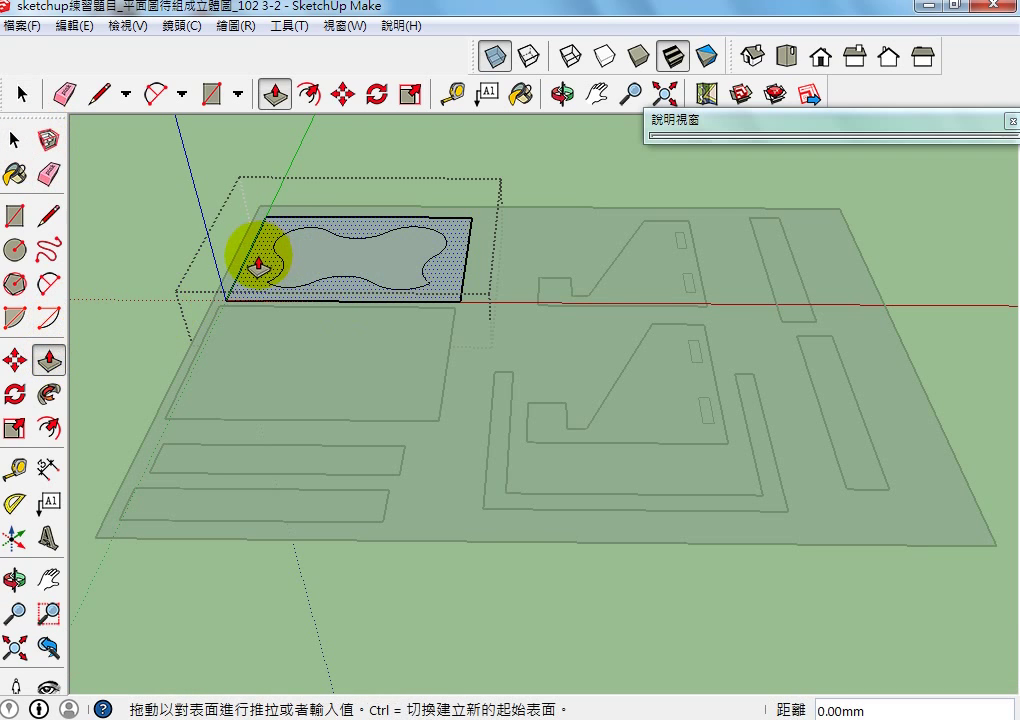
pyautogui.moveTo(258, 266); pyautogui.dragTo(256, 248)
pyautogui.press('Return')
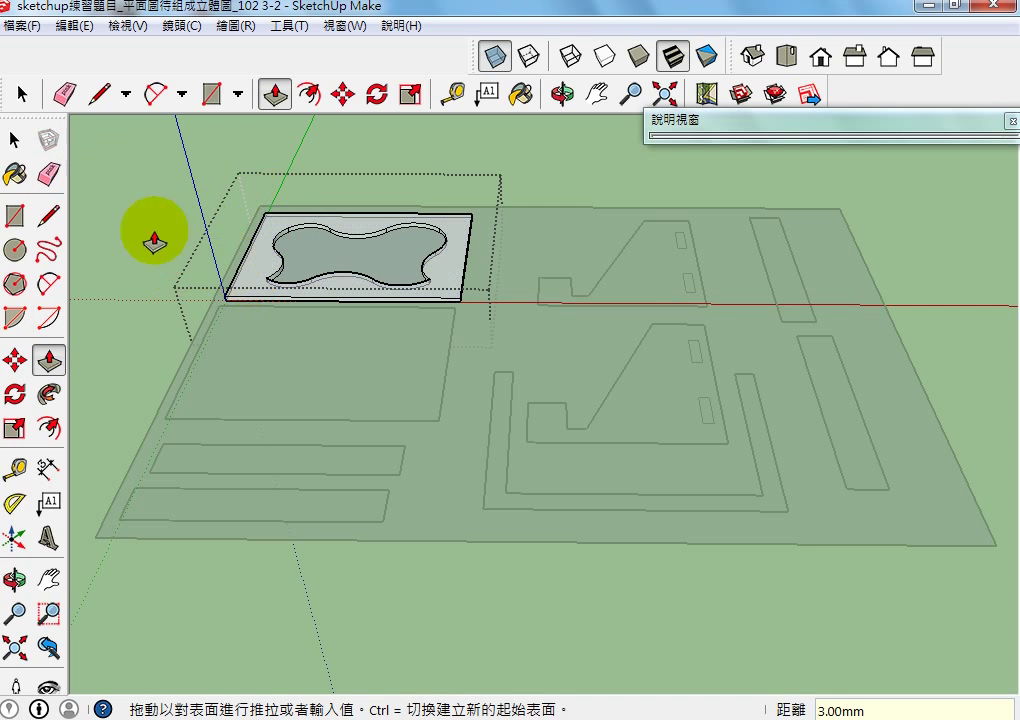
pyautogui.click(16, 142)
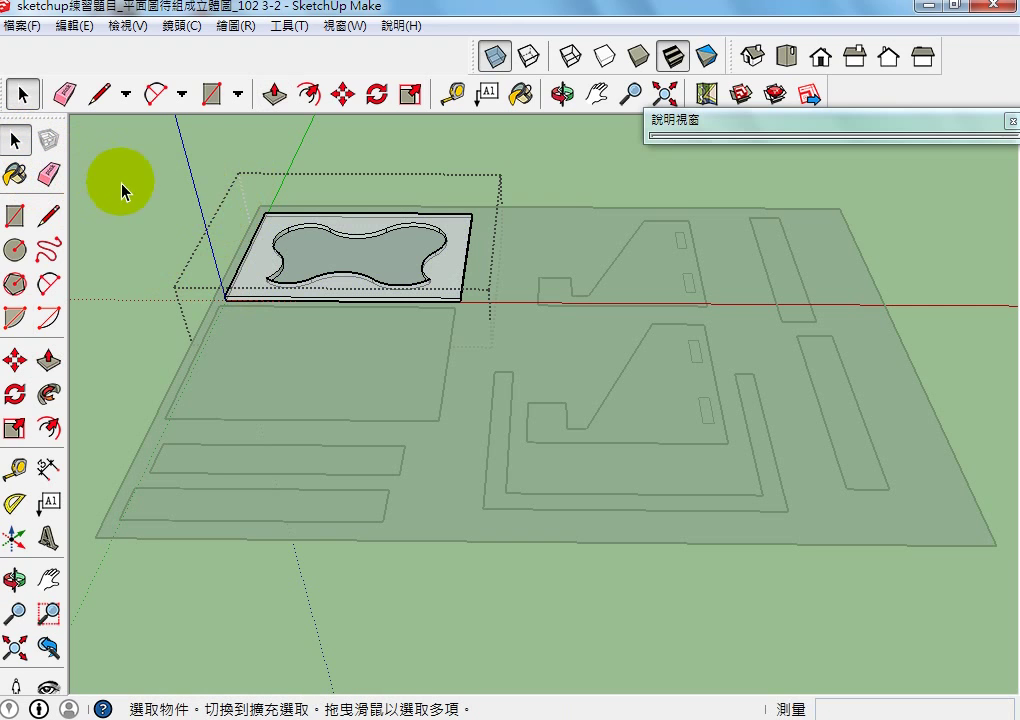
pyautogui.click(177, 221)
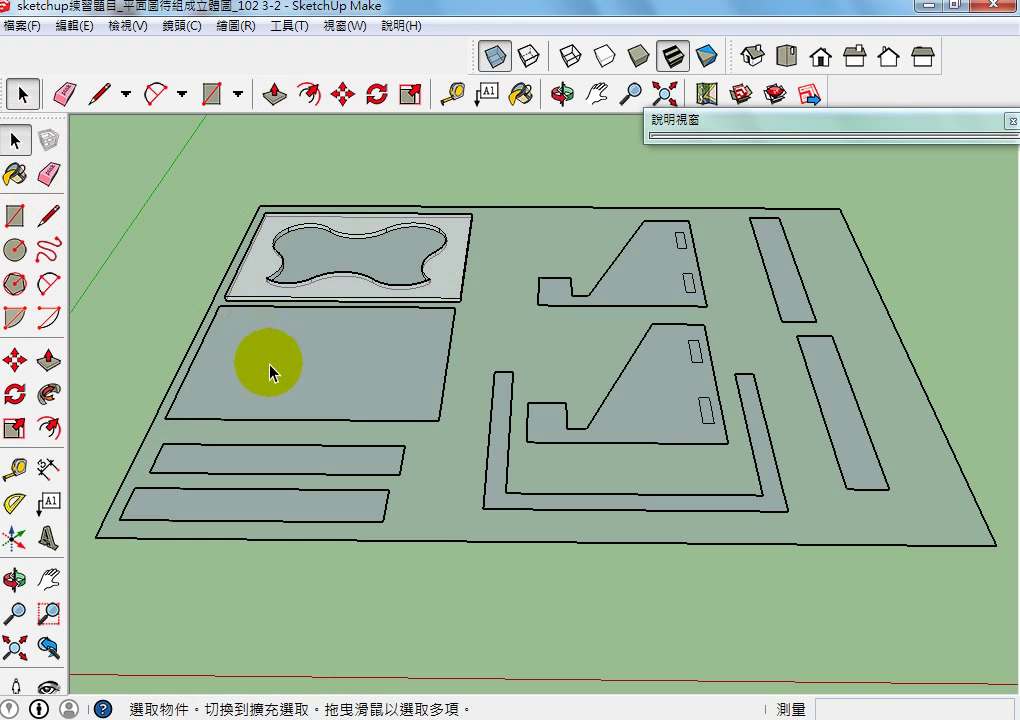
# Push/pull the large rectangular plate into a 3 mm slab
pyautogui.click(272, 397)
pyautogui.doubleClick(272, 395)
pyautogui.click(48, 360)
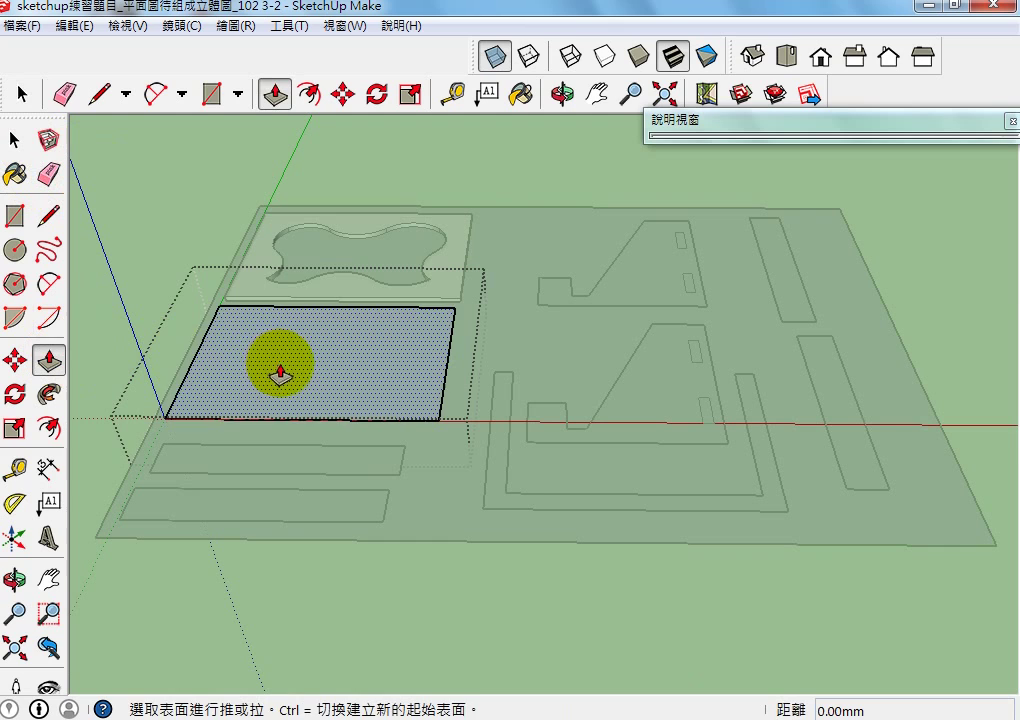
pyautogui.moveTo(273, 364); pyautogui.dragTo(258, 340)
pyautogui.press('Escape')
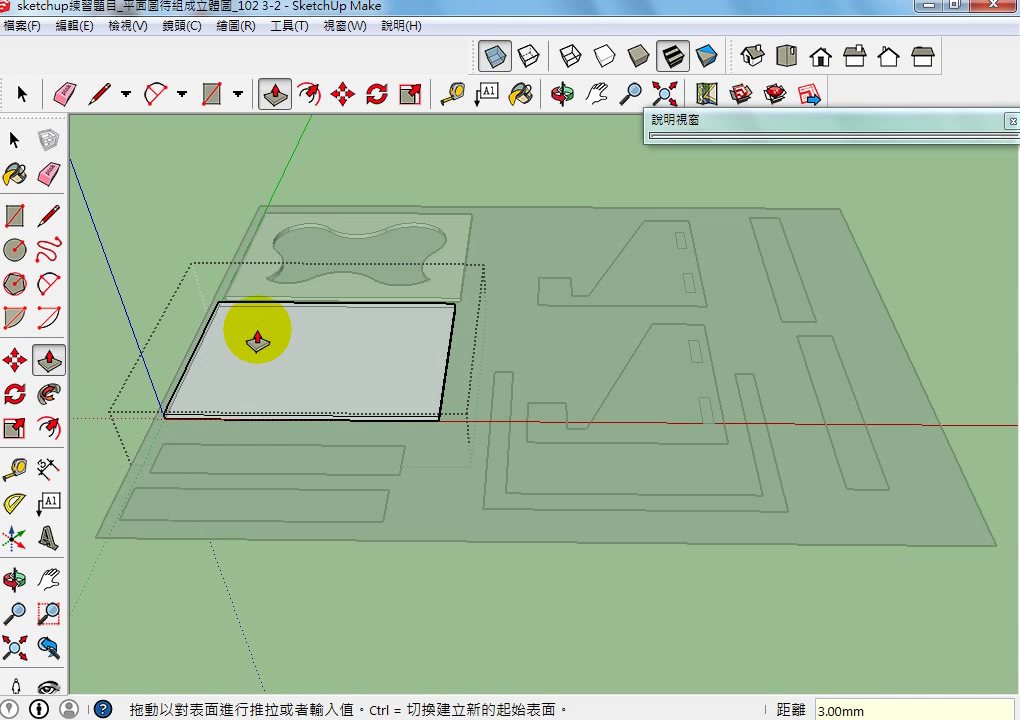
pyautogui.click(14, 140)
pyautogui.click(146, 210)
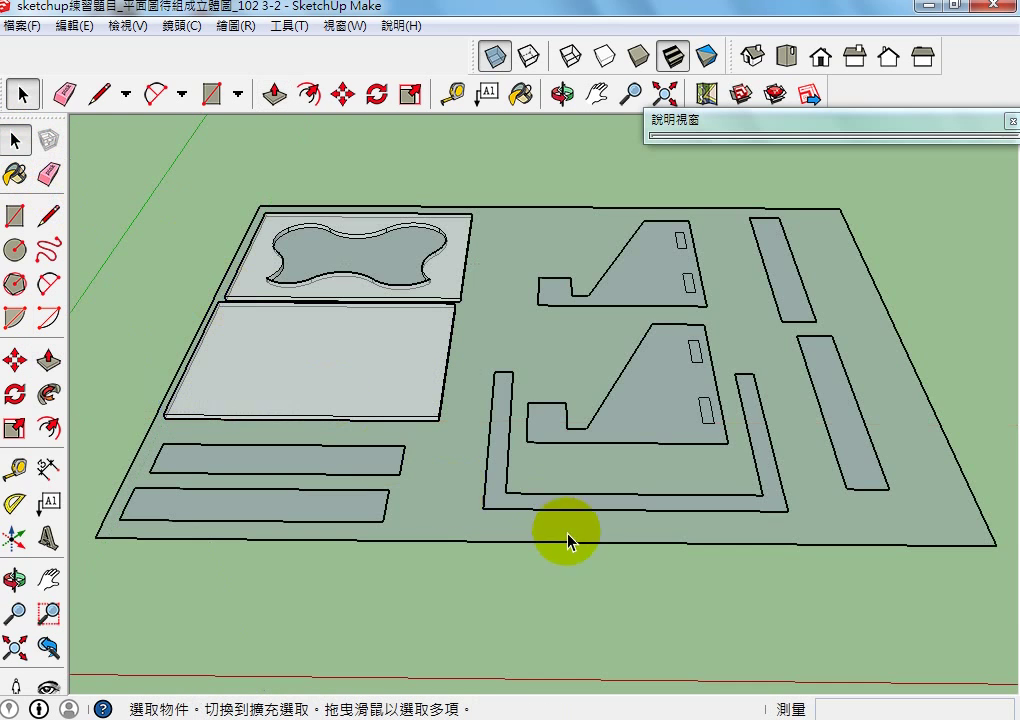
# Extrude the L-shaped frame 3 mm thick and select it
pyautogui.doubleClick(498, 502)
pyautogui.click(46, 358)
pyautogui.moveTo(492, 483); pyautogui.dragTo(490, 468)
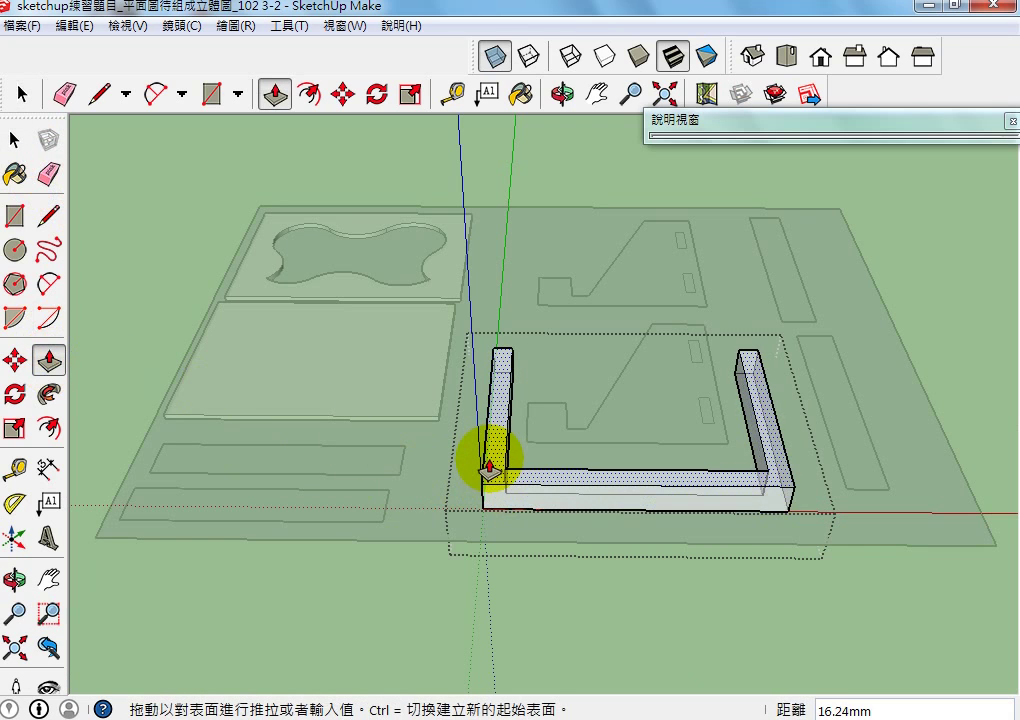
pyautogui.write('3')
pyautogui.press('Return')
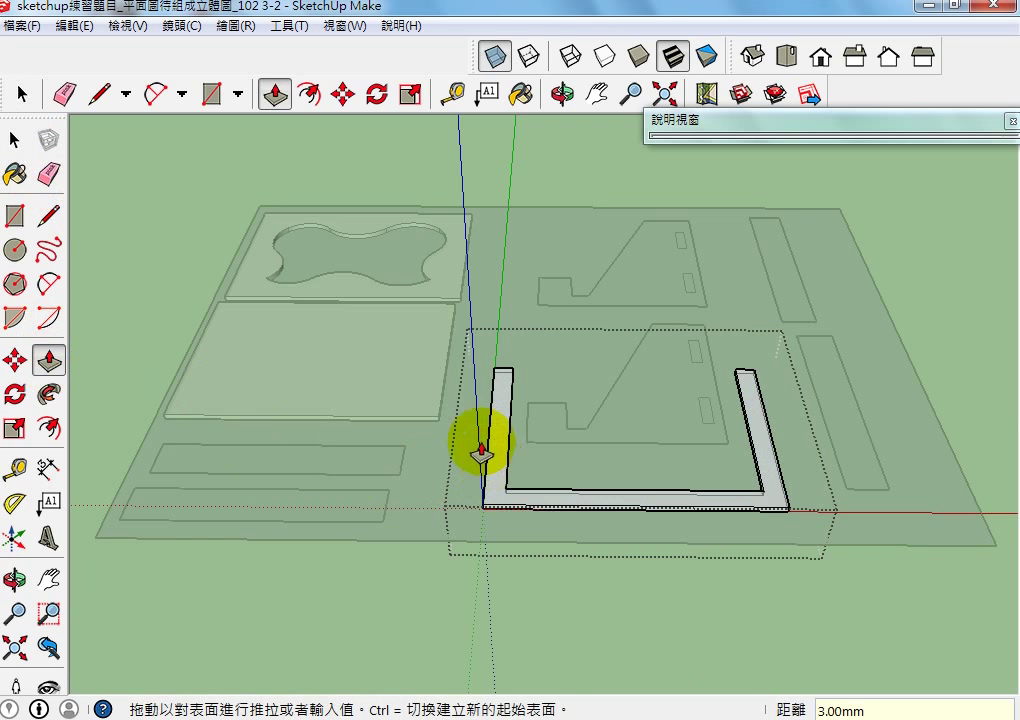
pyautogui.click(15, 140)
pyautogui.click(102, 250)
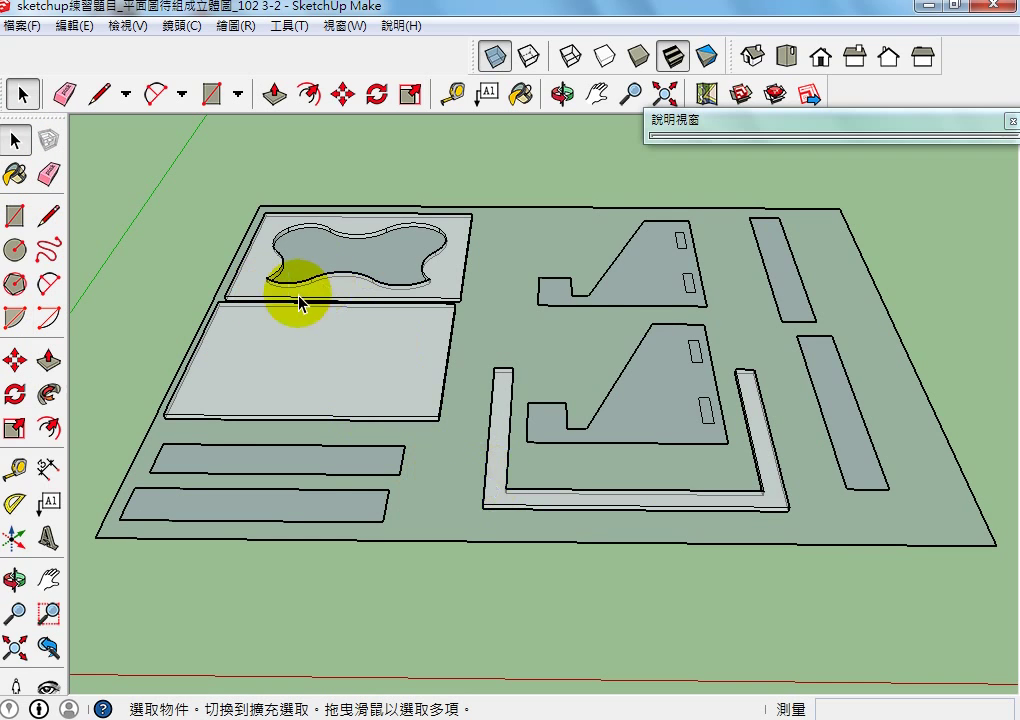
pyautogui.click(512, 507)
# Pick up the L-frame by its corner to move it, toggling X-ray display off
pyautogui.click(15, 359)
pyautogui.scroll(2, 270, 455)
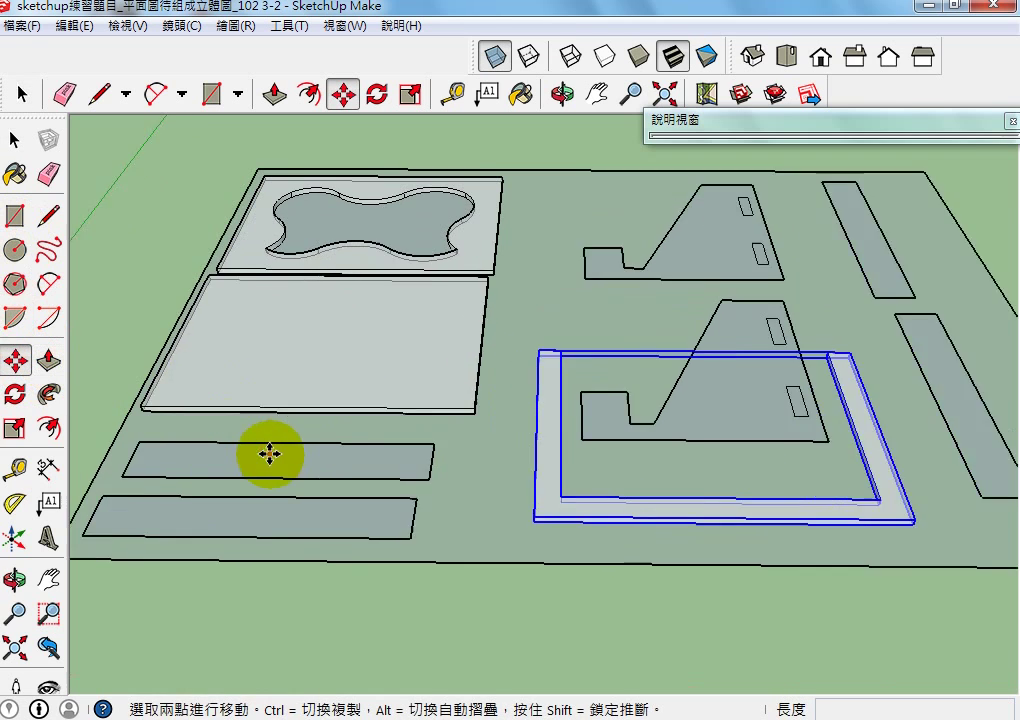
pyautogui.scroll(1, 270, 455)
pyautogui.click(48, 578)
pyautogui.moveTo(307, 539); pyautogui.dragTo(387, 505)
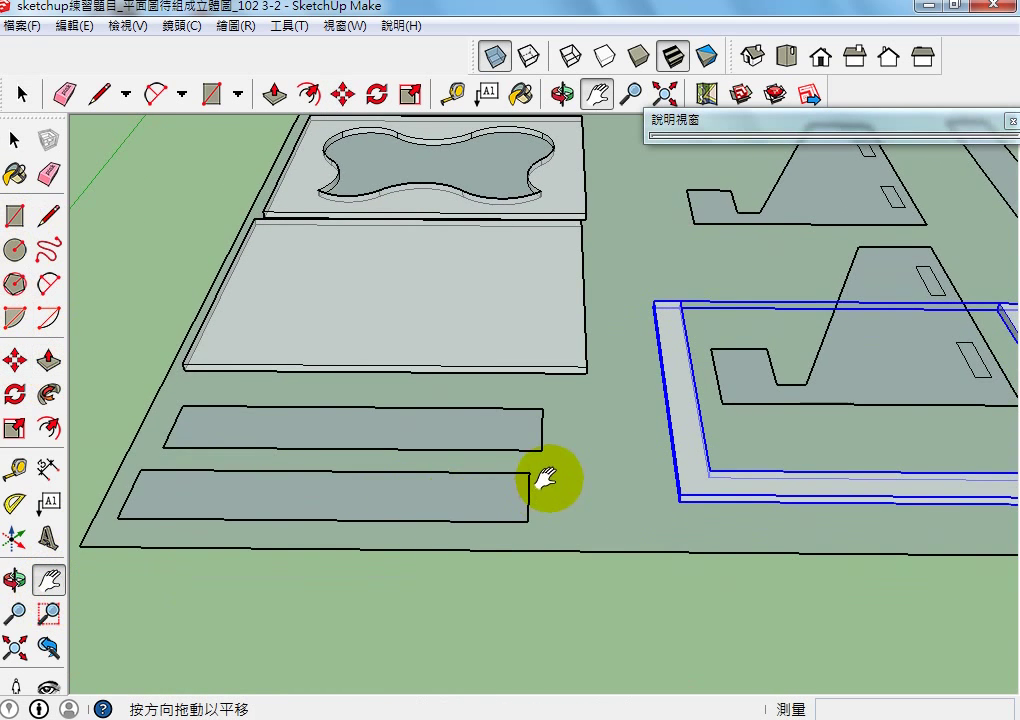
pyautogui.moveTo(424, 426); pyautogui.dragTo(551, 462)
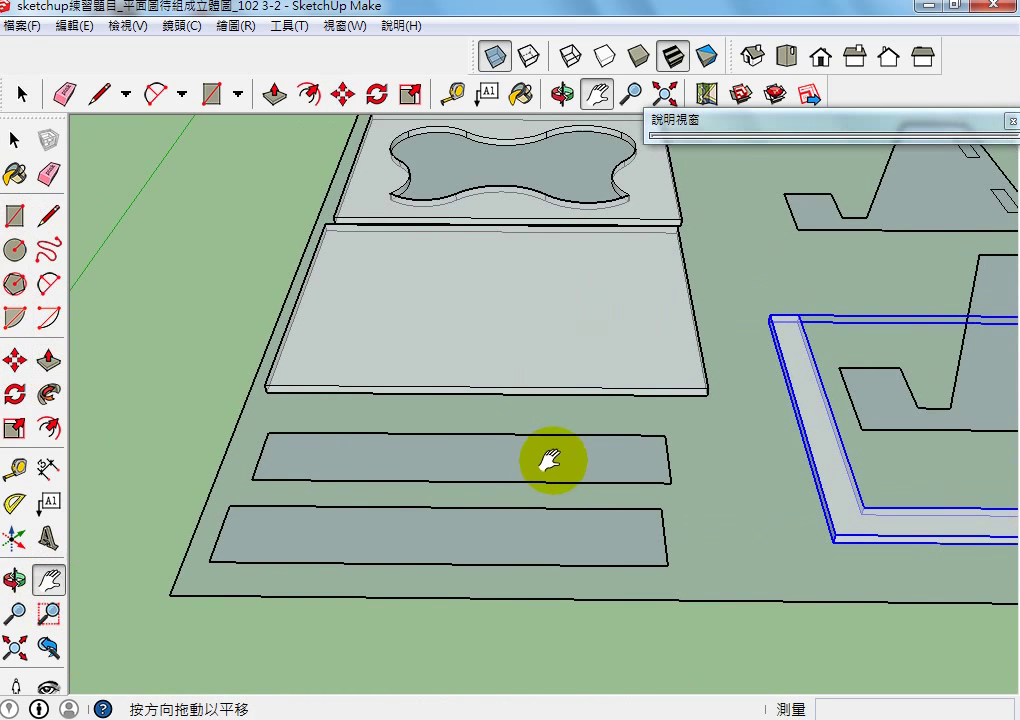
pyautogui.click(16, 362)
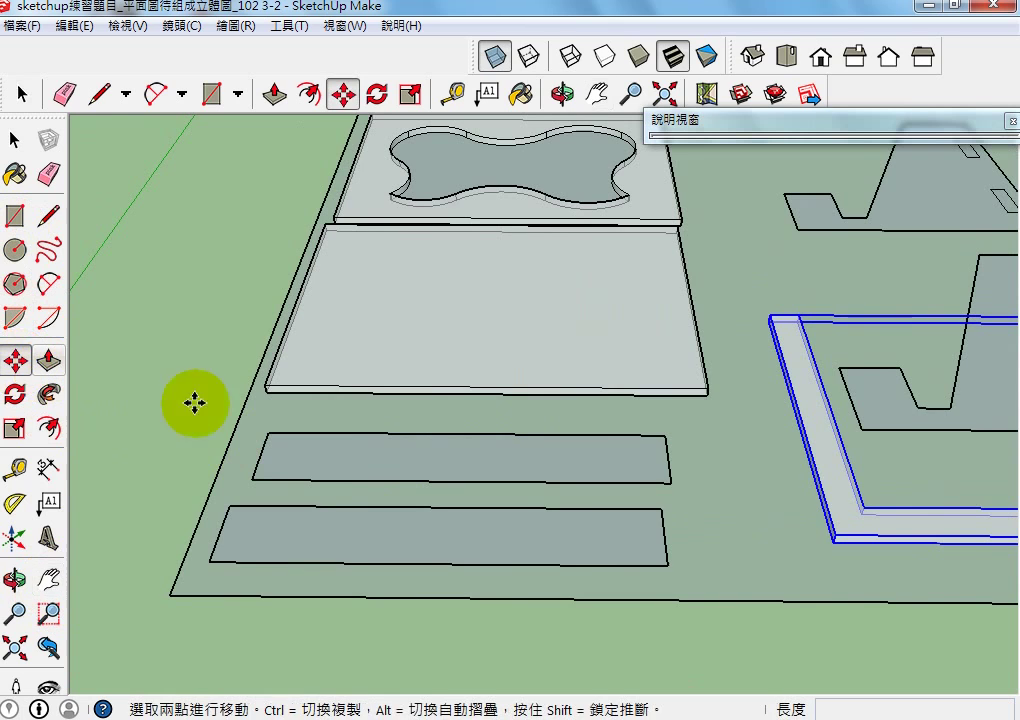
pyautogui.click(836, 545)
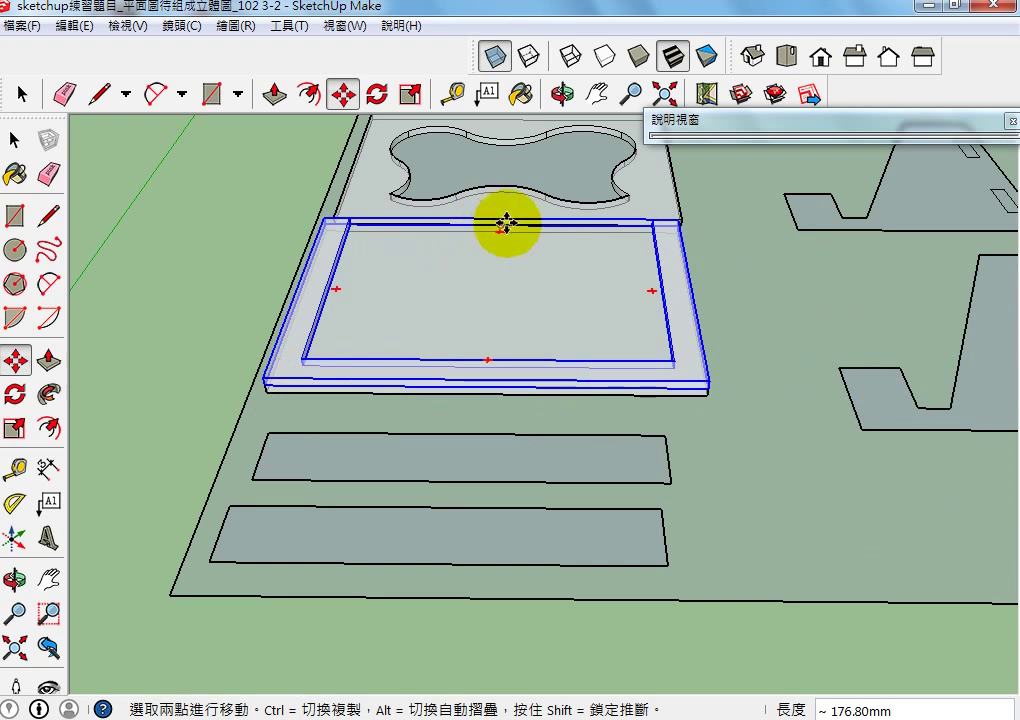
pyautogui.click(495, 57)
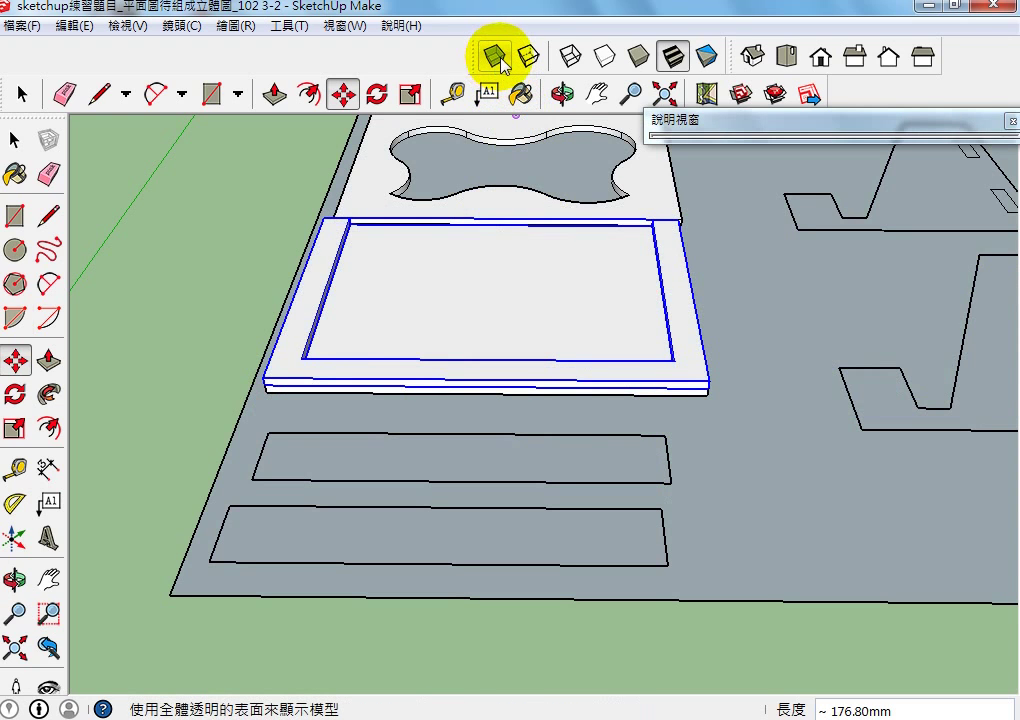
pyautogui.click(495, 58)
pyautogui.click(495, 58)
# Move the wavy-cutout plate onto the stack's corner and zoom out to the whole board
pyautogui.click(48, 578)
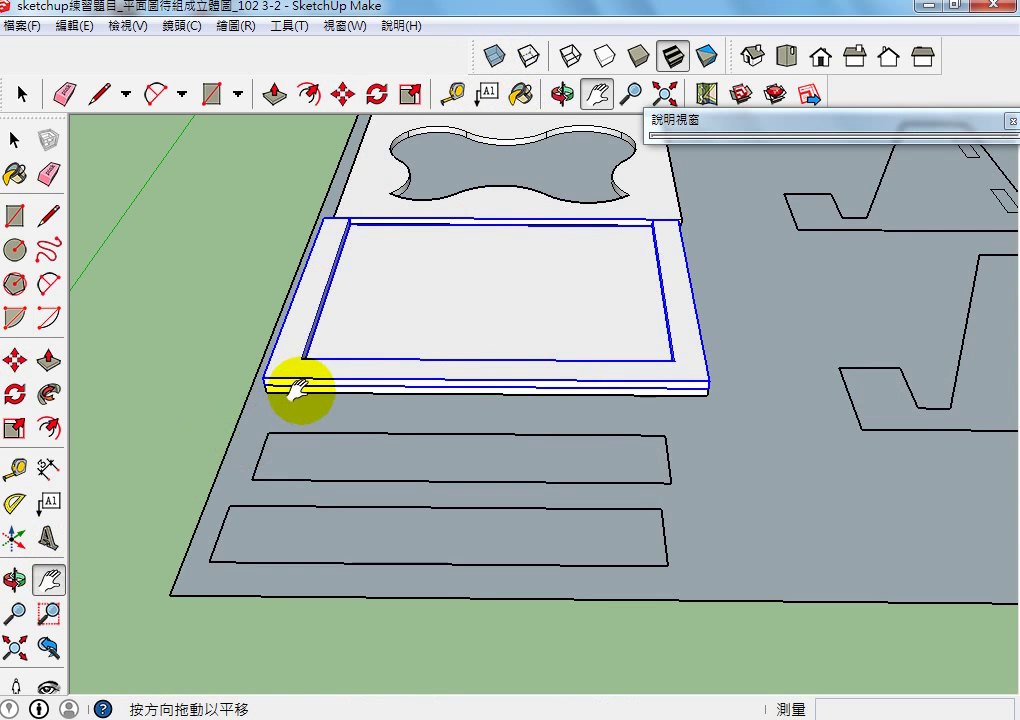
pyautogui.click(15, 578)
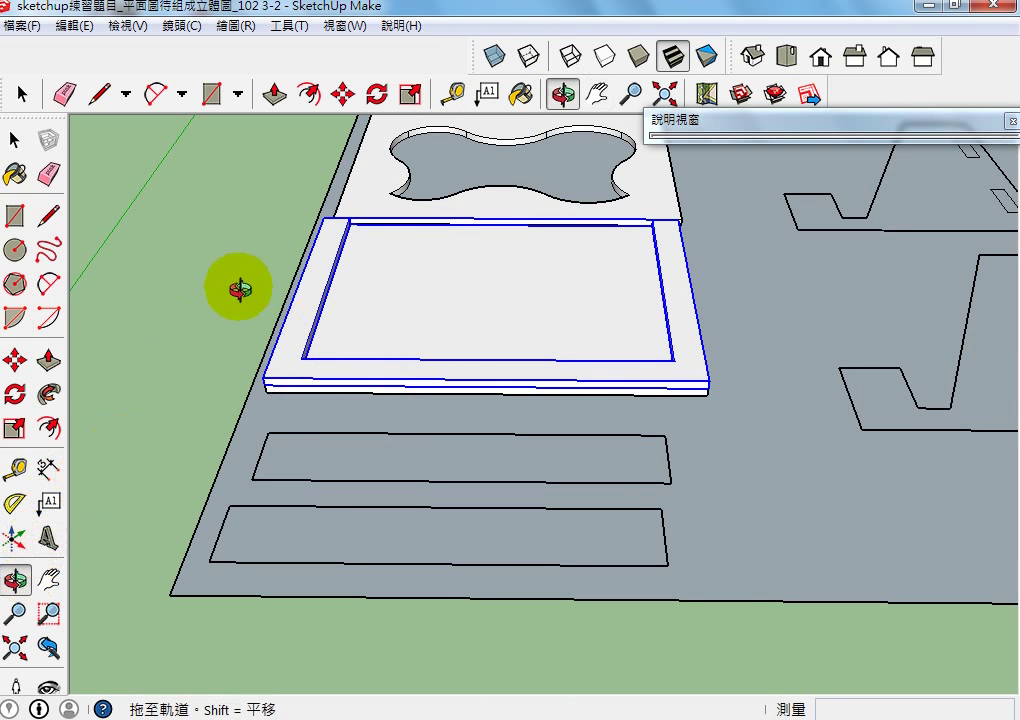
pyautogui.moveTo(241, 287); pyautogui.dragTo(650, 332)
pyautogui.click(48, 578)
pyautogui.moveTo(283, 458); pyautogui.dragTo(417, 428)
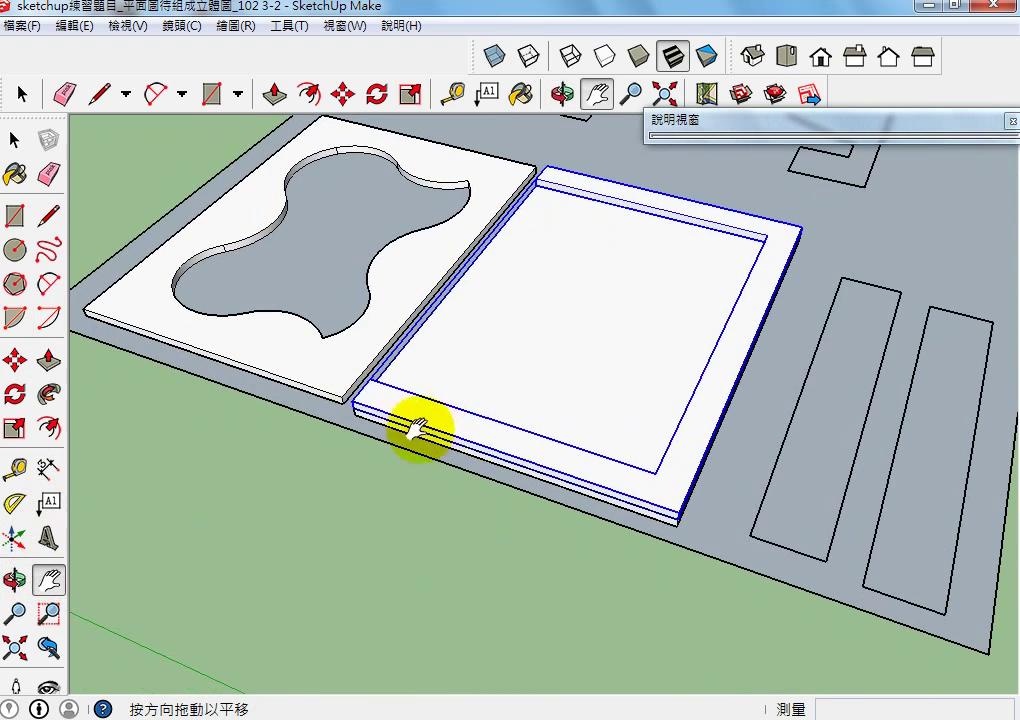
pyautogui.click(15, 140)
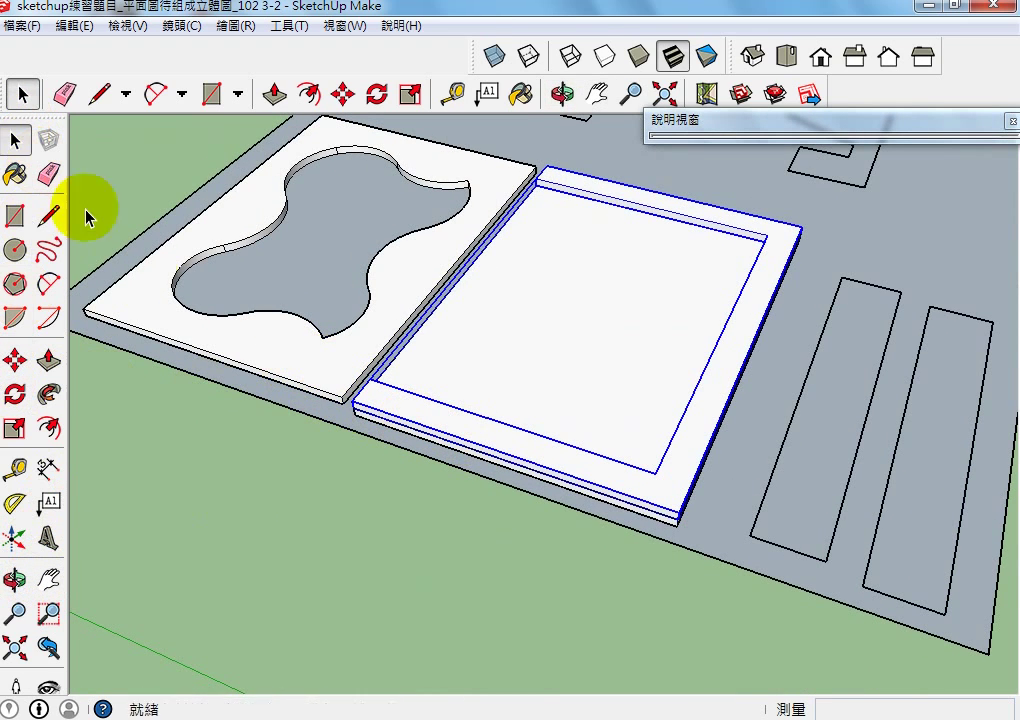
pyautogui.click(248, 348)
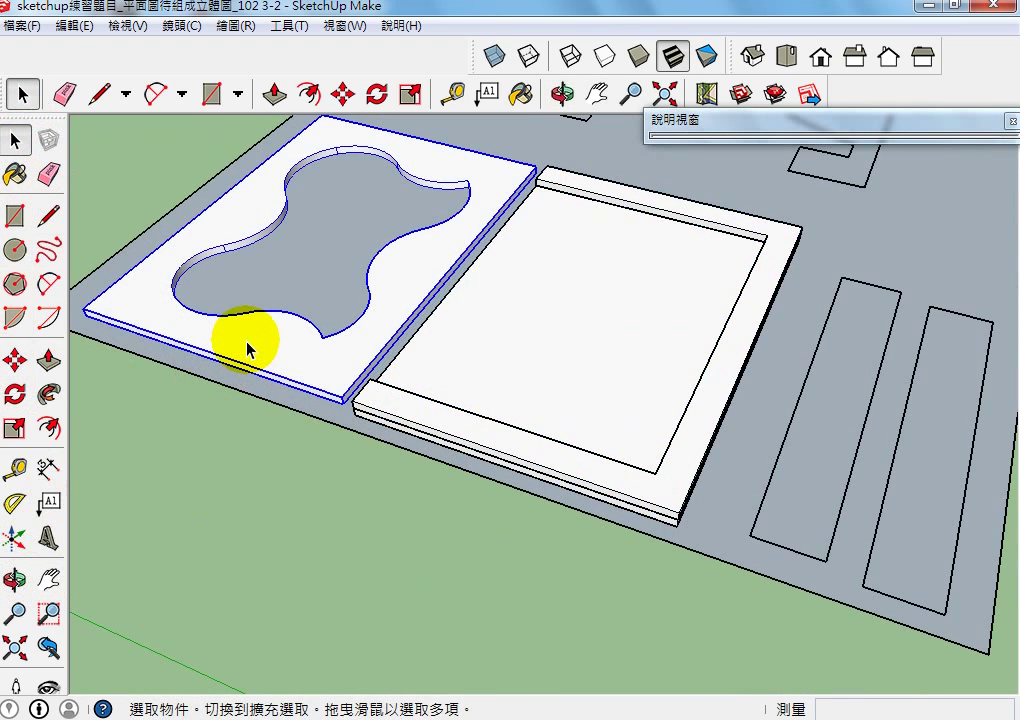
pyautogui.click(15, 358)
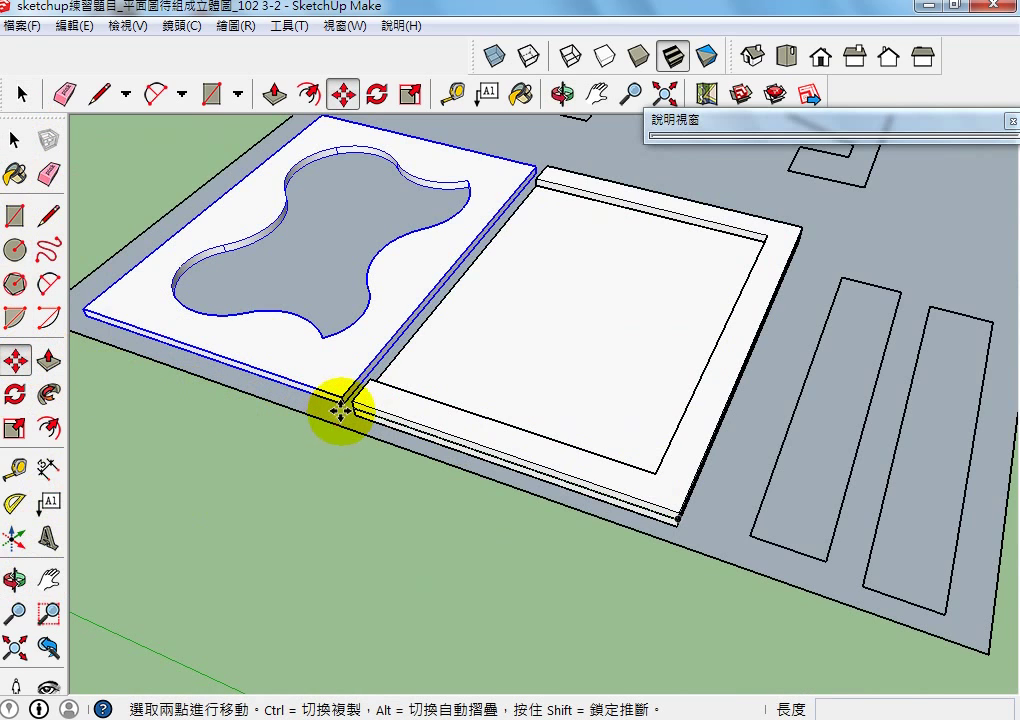
pyautogui.moveTo(344, 404); pyautogui.dragTo(685, 519)
pyautogui.scroll(3, 668, 502)
pyautogui.scroll(2, 668, 503)
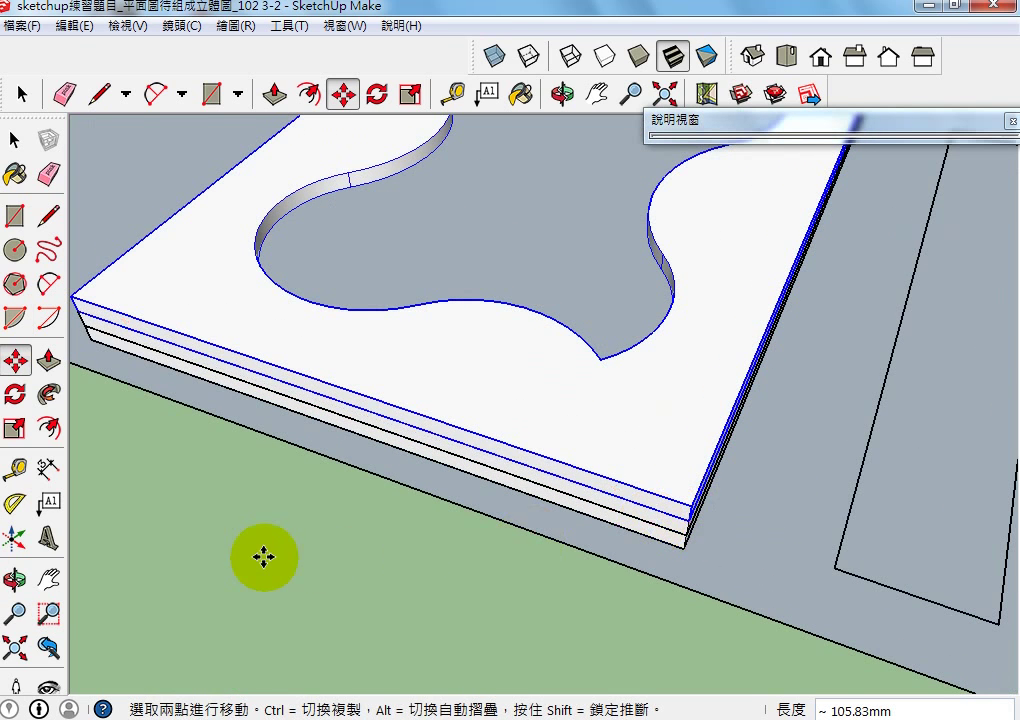
pyautogui.hotkey('shift', 'z')
pyautogui.click(14, 580)
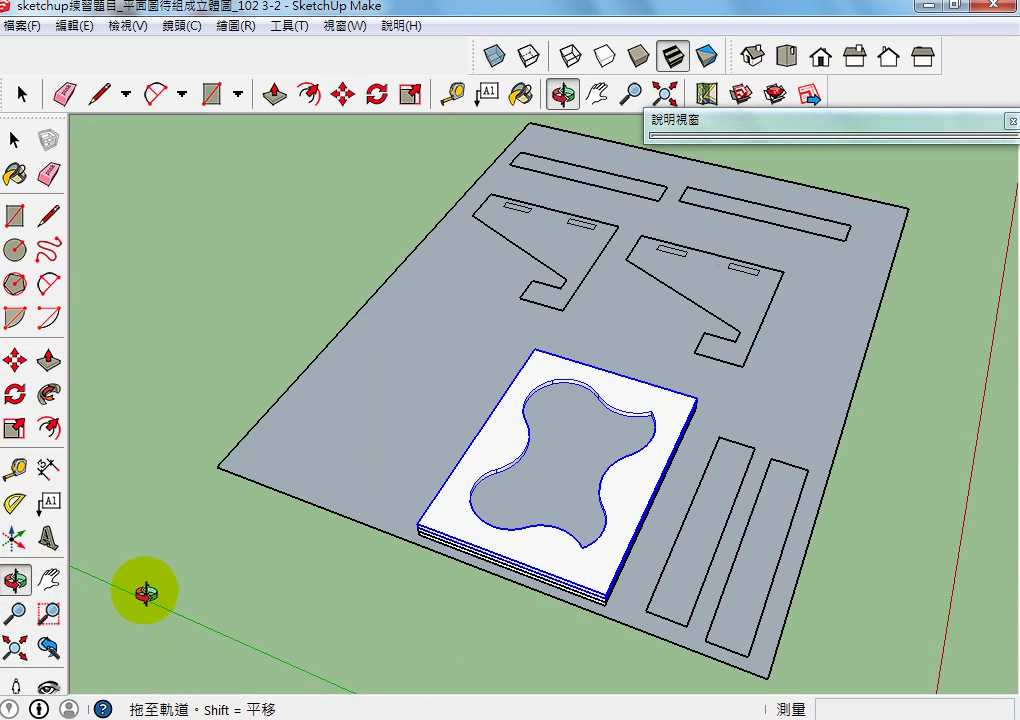
# Extrude the right slotted side support into a 3 mm slab
pyautogui.click(48, 578)
pyautogui.moveTo(591, 509); pyautogui.dragTo(403, 467)
pyautogui.scroll(3, 403, 467)
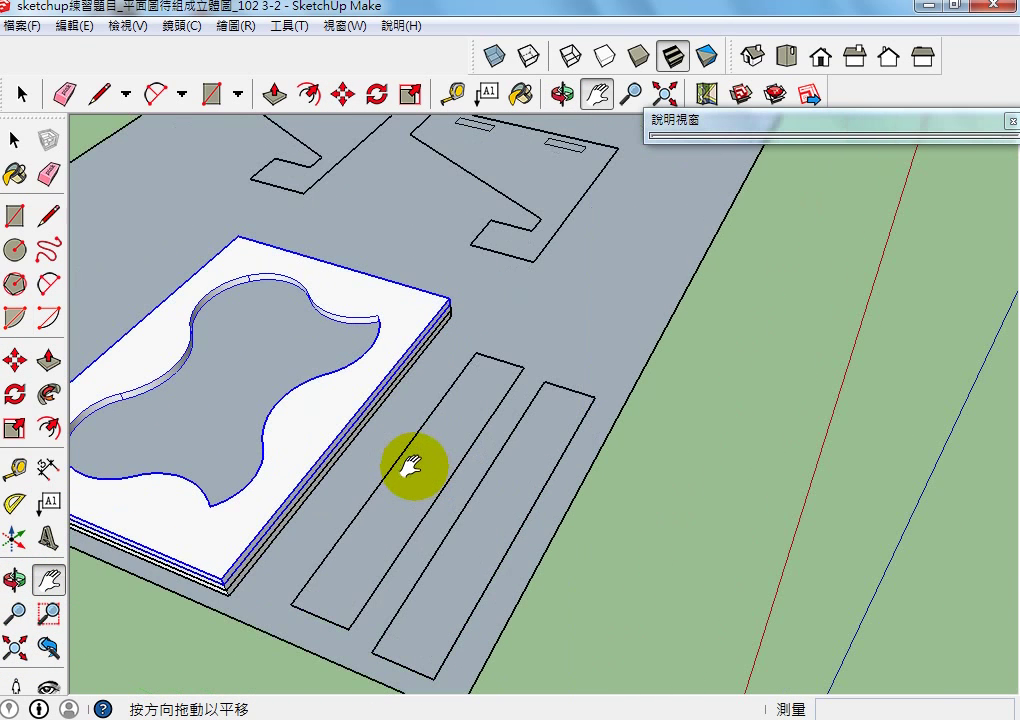
pyautogui.moveTo(483, 198); pyautogui.dragTo(455, 411)
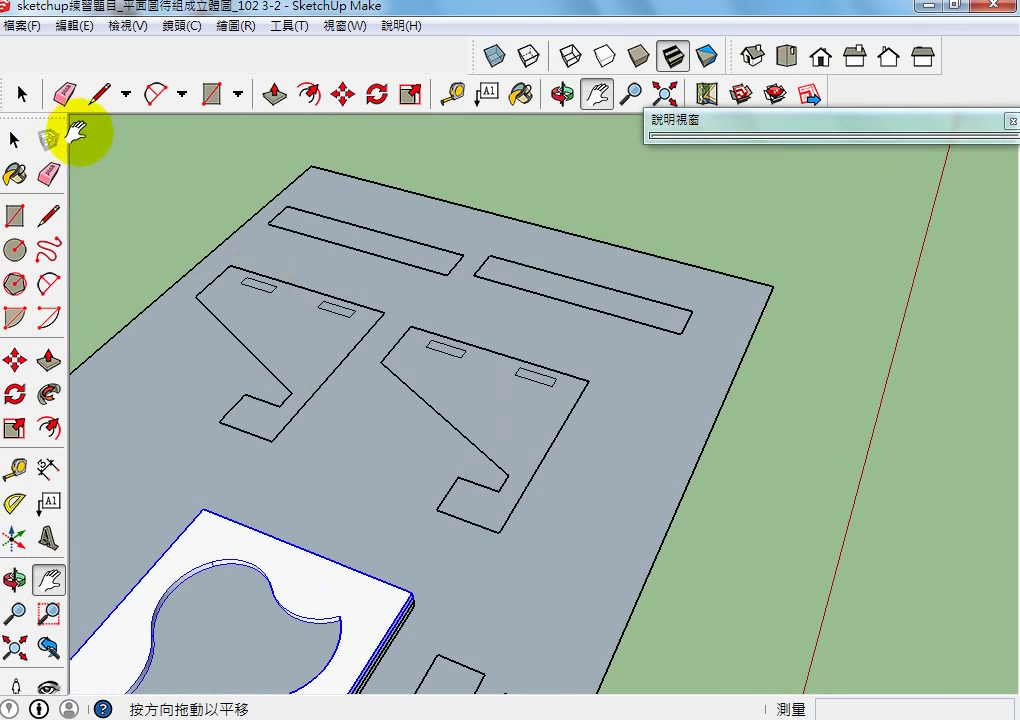
pyautogui.click(14, 140)
pyautogui.click(517, 437)
pyautogui.doubleClick(505, 433)
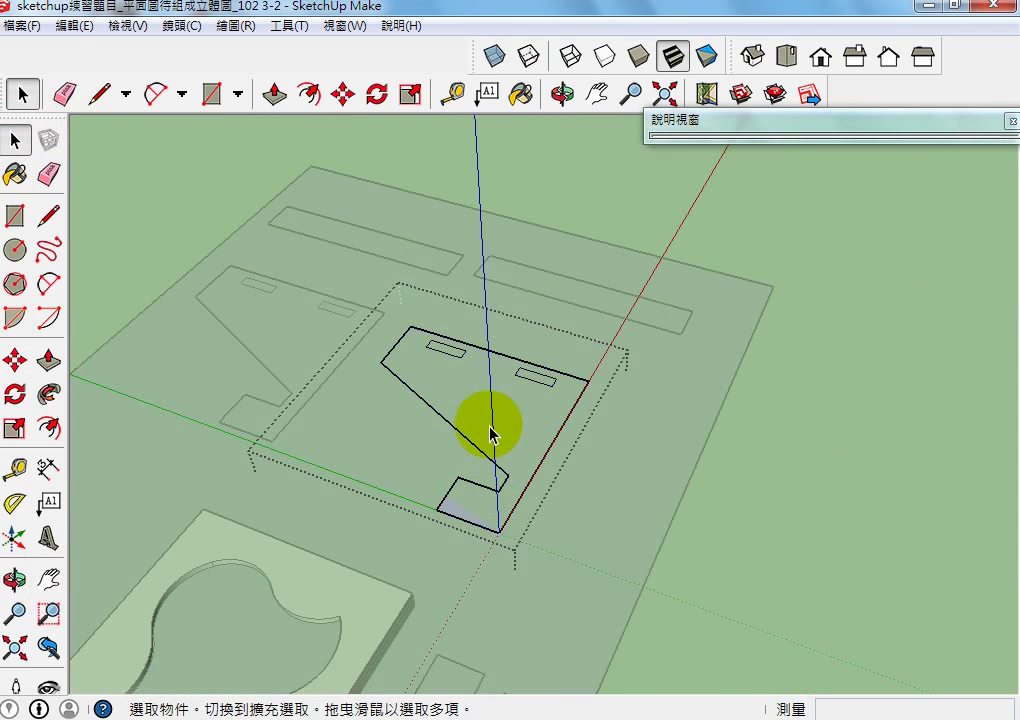
pyautogui.click(48, 360)
pyautogui.moveTo(485, 412); pyautogui.dragTo(464, 385)
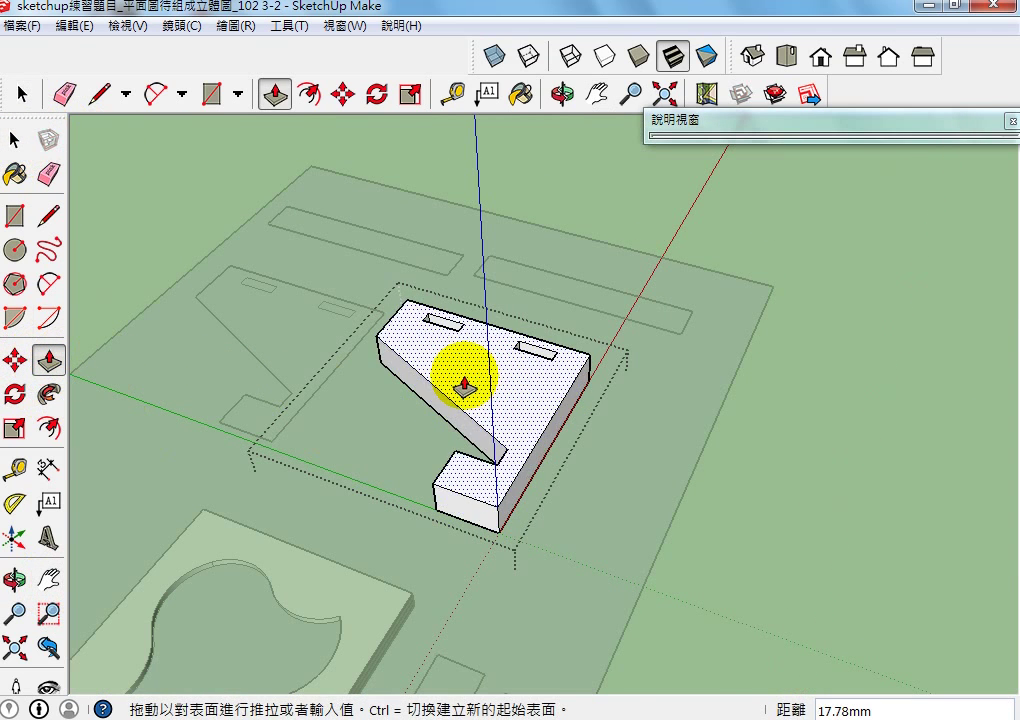
pyautogui.write('3')
pyautogui.press('Return')
pyautogui.click(14, 138)
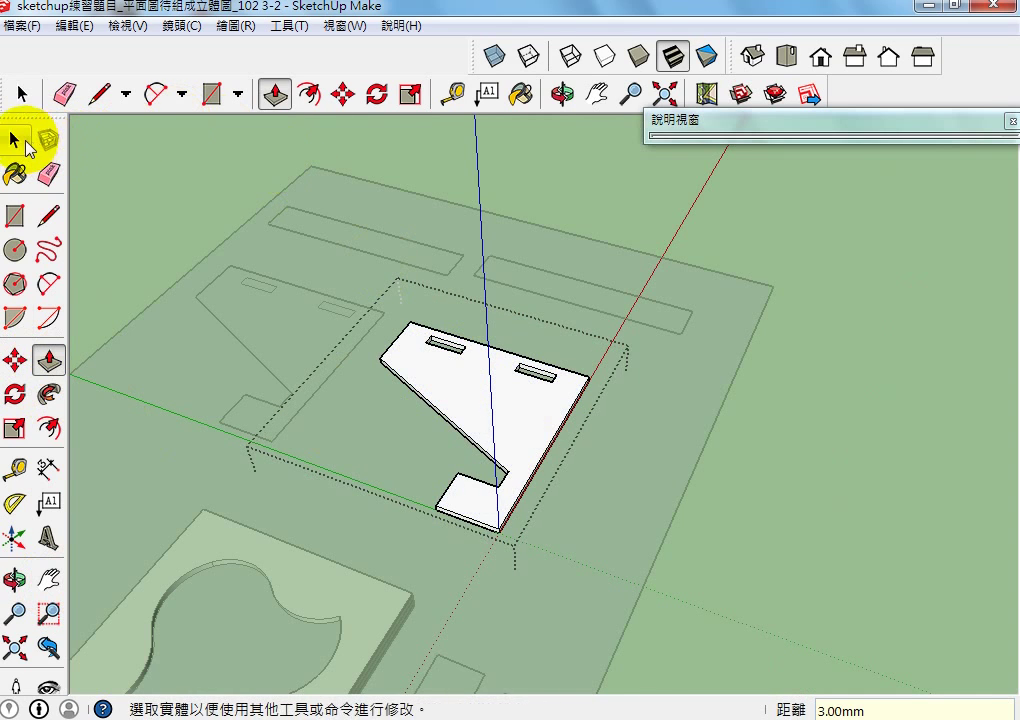
pyautogui.click(193, 345)
# Extrude the left slotted side support 3 mm thick as well
pyautogui.doubleClick(292, 348)
pyautogui.click(48, 360)
pyautogui.moveTo(262, 345); pyautogui.dragTo(265, 328)
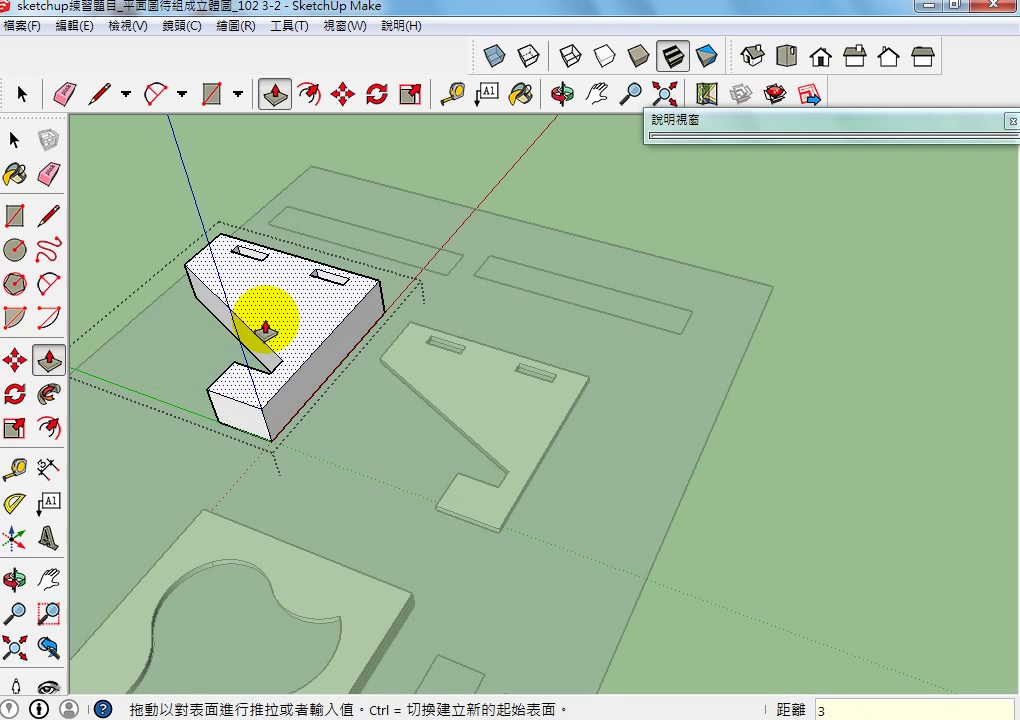
pyautogui.press('Return')
pyautogui.click(14, 138)
pyautogui.click(159, 247)
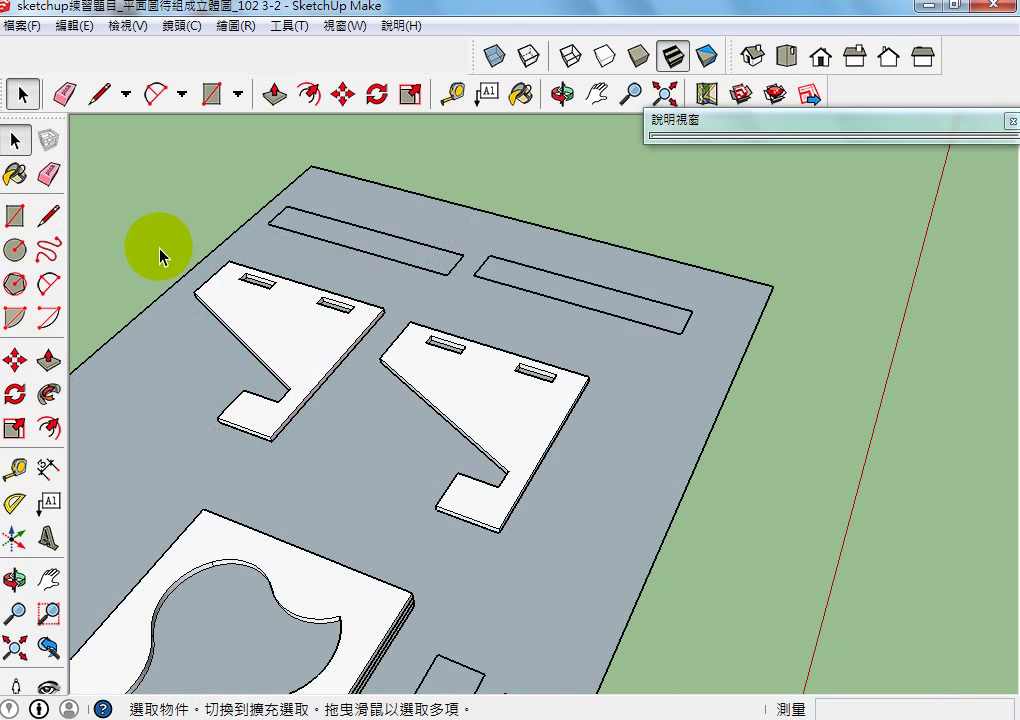
pyautogui.scroll(5, 490, 522)
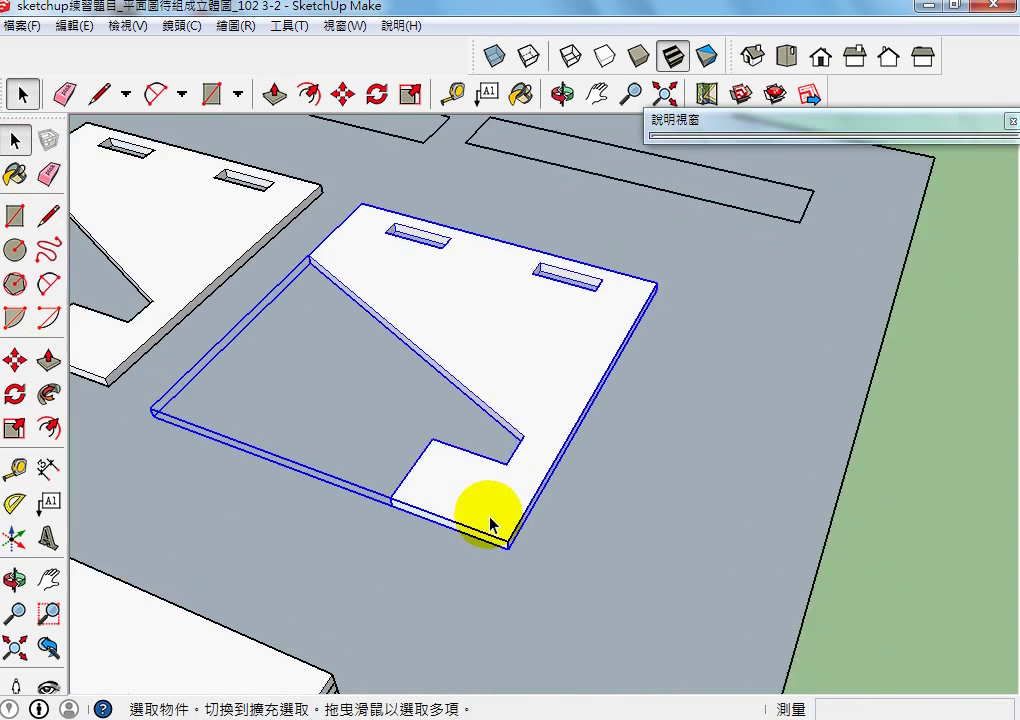
# Rotate the first side-support slab 90° upright about its bottom corner
pyautogui.click(14, 580)
pyautogui.moveTo(165, 433); pyautogui.dragTo(510, 474)
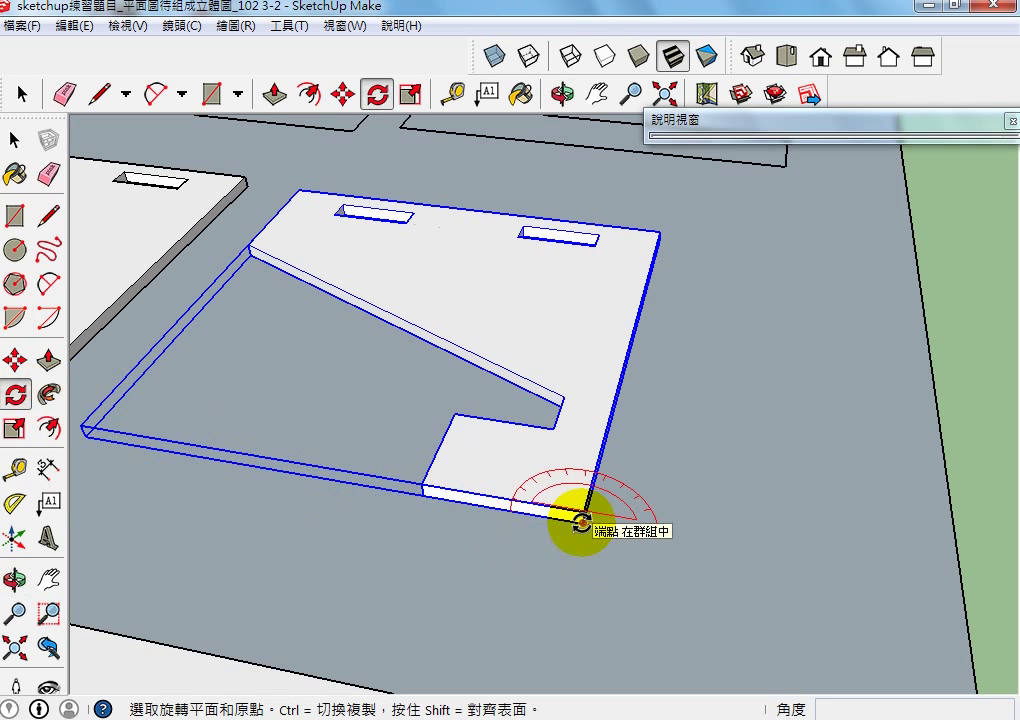
pyautogui.click(583, 521)
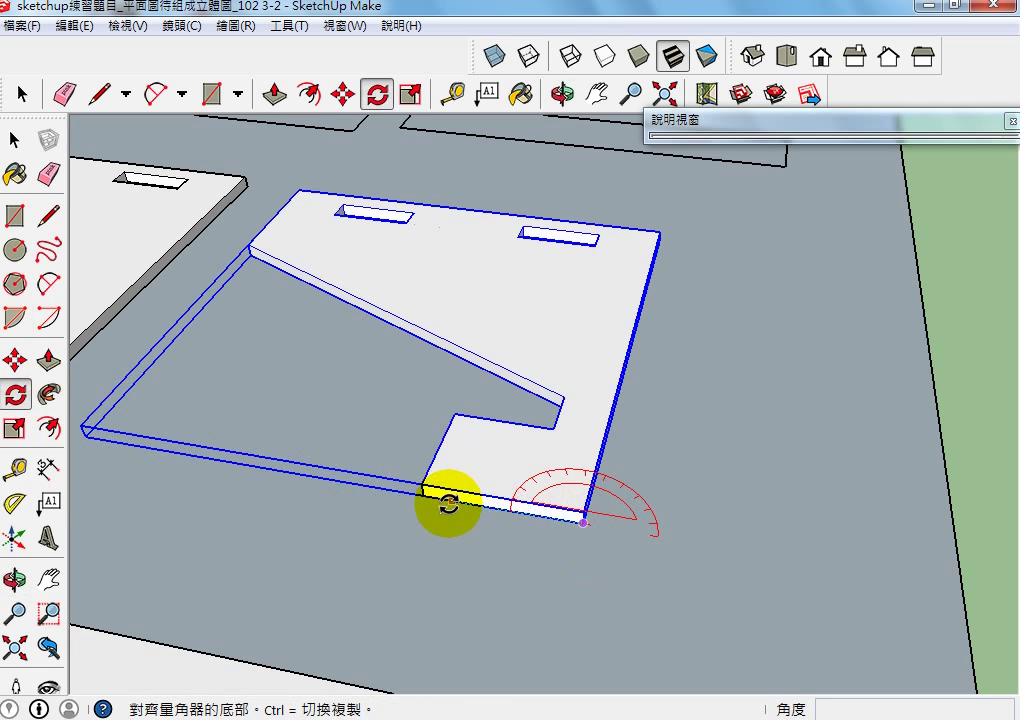
pyautogui.click(380, 488)
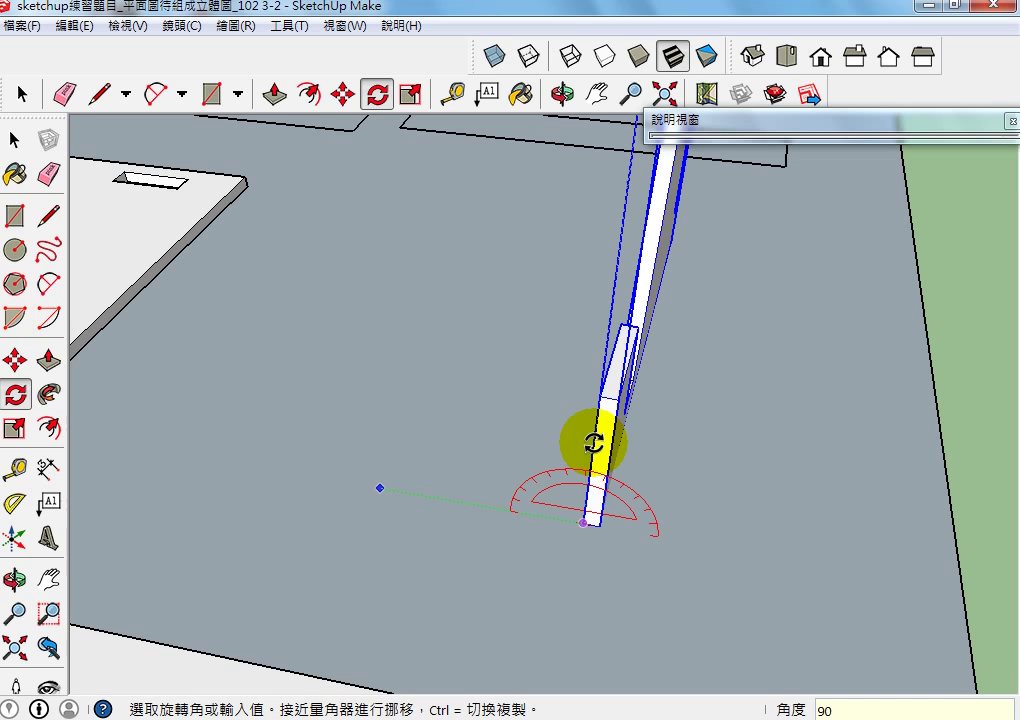
pyautogui.click(594, 440)
# Stand the second side-support slab upright with a 90° rotation about its bottom corner
pyautogui.click(48, 578)
pyautogui.moveTo(152, 556); pyautogui.dragTo(720, 645)
pyautogui.click(15, 139)
pyautogui.tripleClick(440, 362)
pyautogui.click(15, 393)
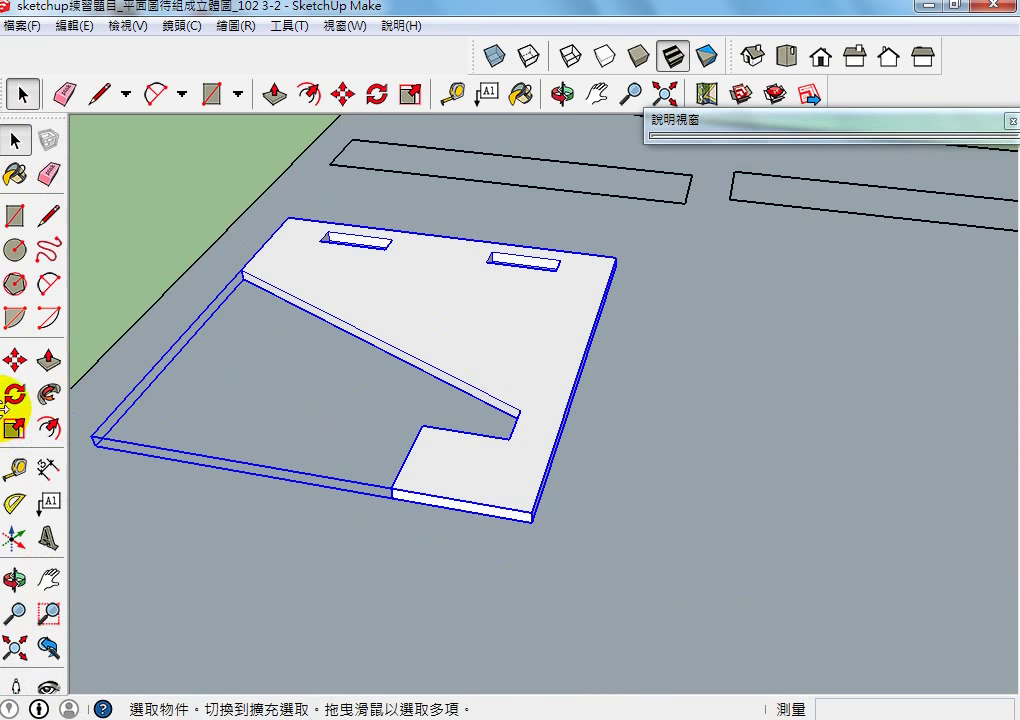
pyautogui.click(531, 520)
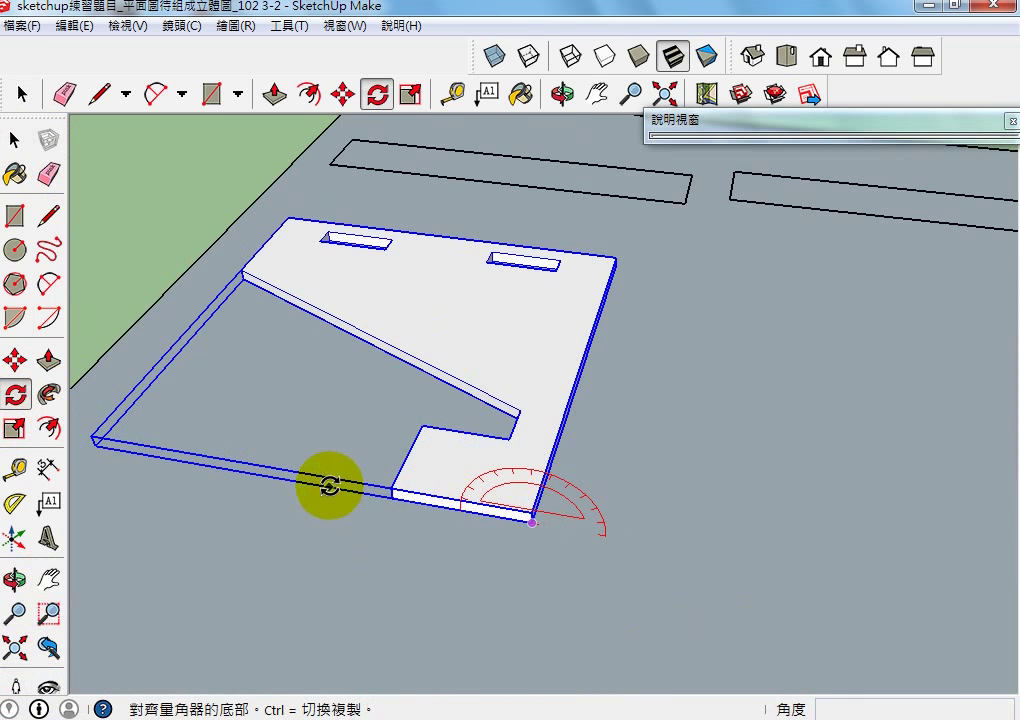
pyautogui.click(329, 486)
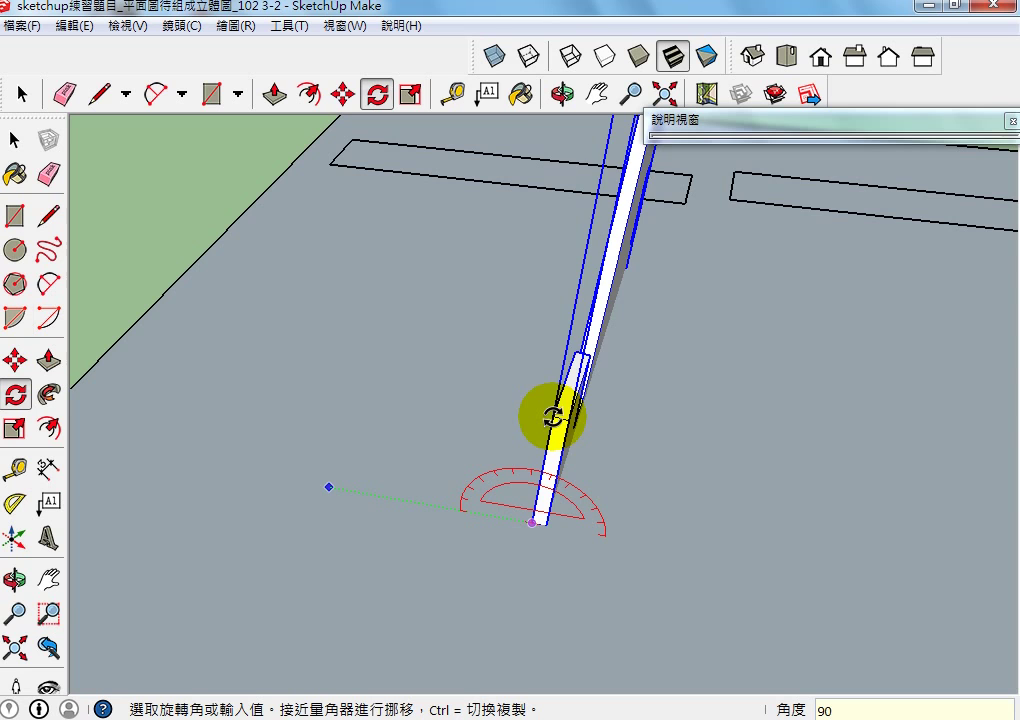
pyautogui.write('90')
pyautogui.press('Return')
pyautogui.click(47, 580)
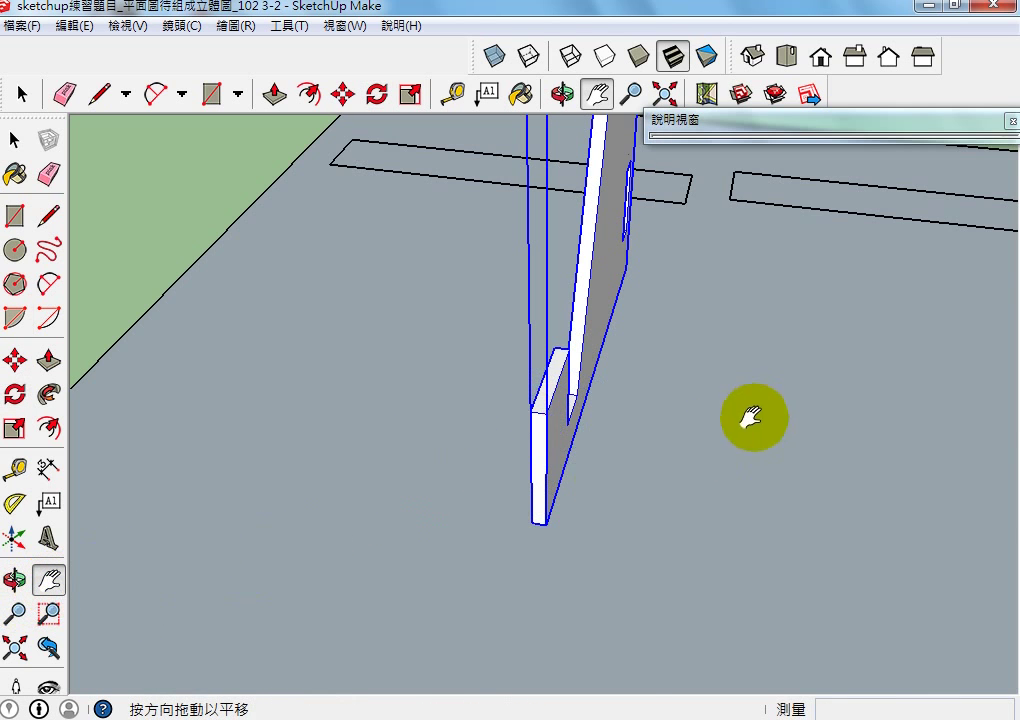
pyautogui.scroll(-5, 487, 540)
pyautogui.scroll(3, 378, 401)
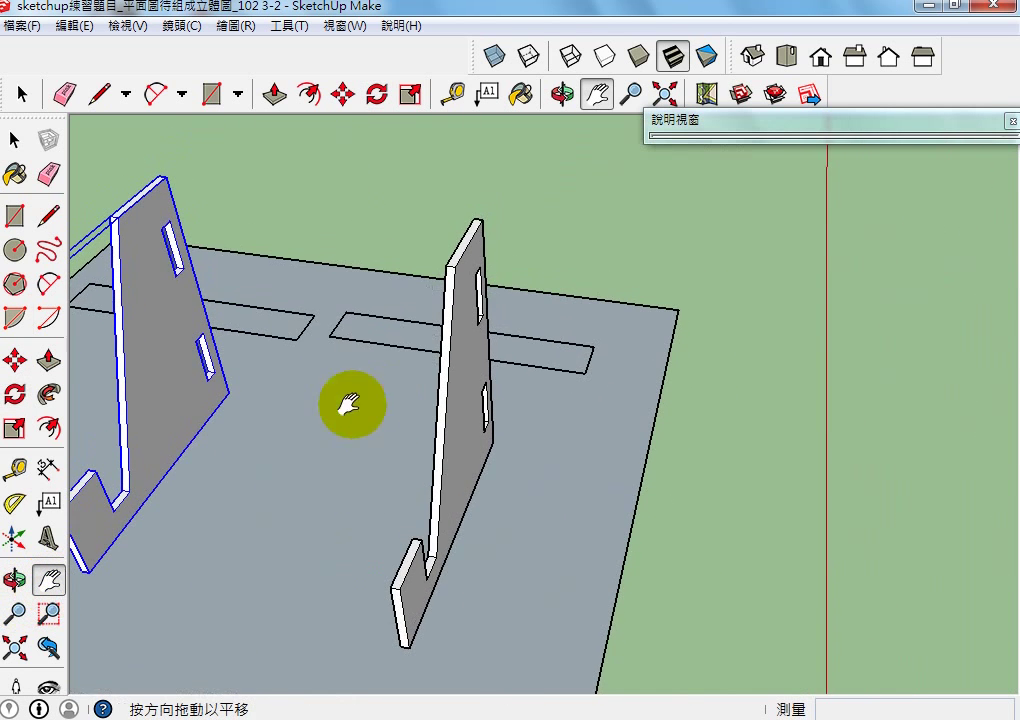
# With X-ray on, extrude the right crossbar outline 3 mm thick
pyautogui.click(14, 139)
pyautogui.click(375, 347)
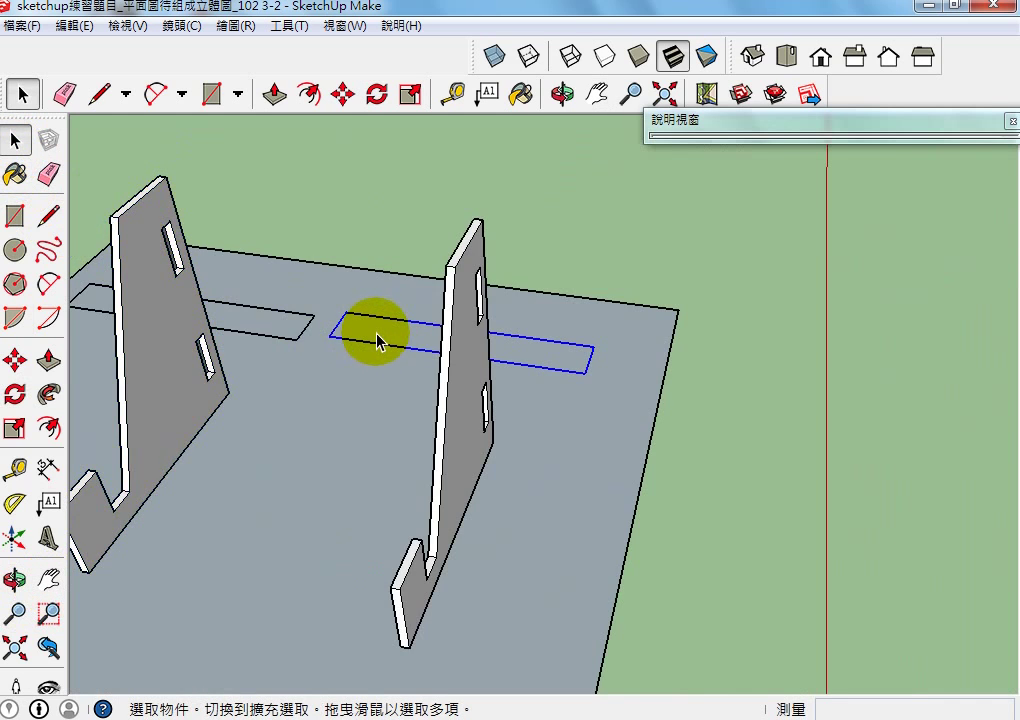
pyautogui.hotkey('alt', 'x')
pyautogui.click(47, 359)
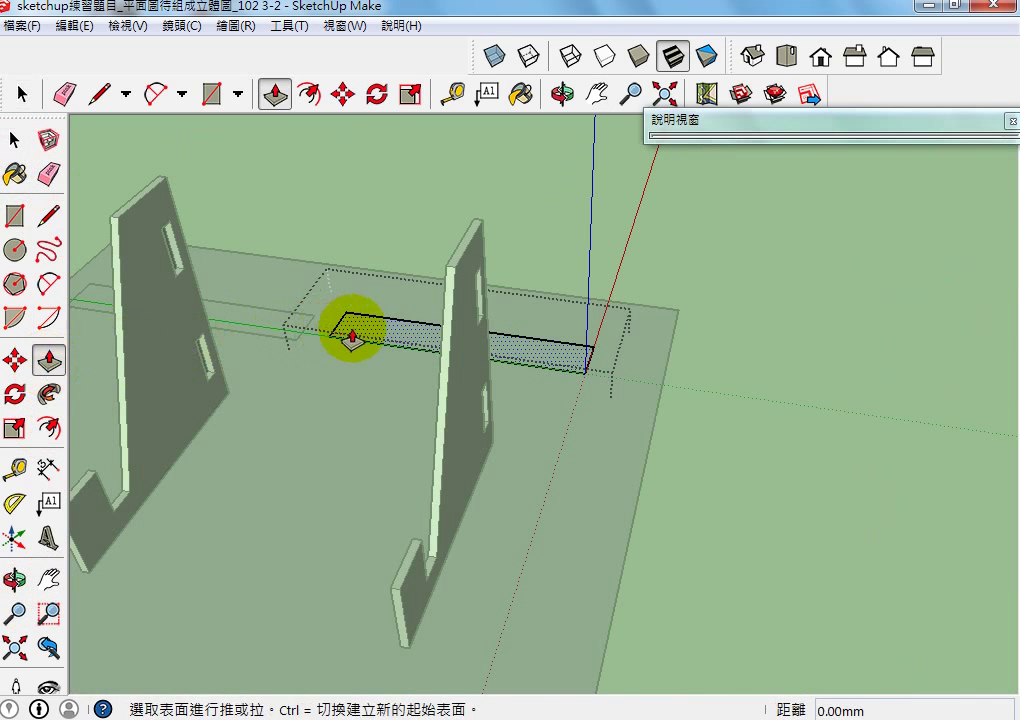
pyautogui.moveTo(340, 337); pyautogui.dragTo(363, 318)
pyautogui.press('Return')
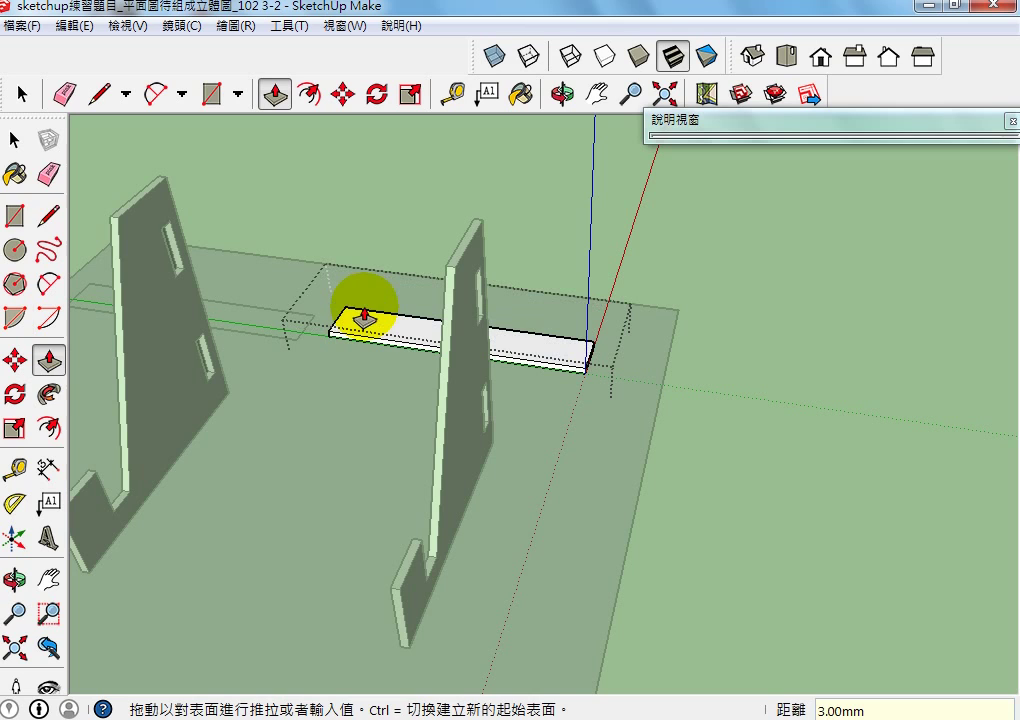
pyautogui.click(14, 139)
# Extrude the left crossbar 3 mm thick, turn X-ray off and select it
pyautogui.hotkey('alt', 'x')
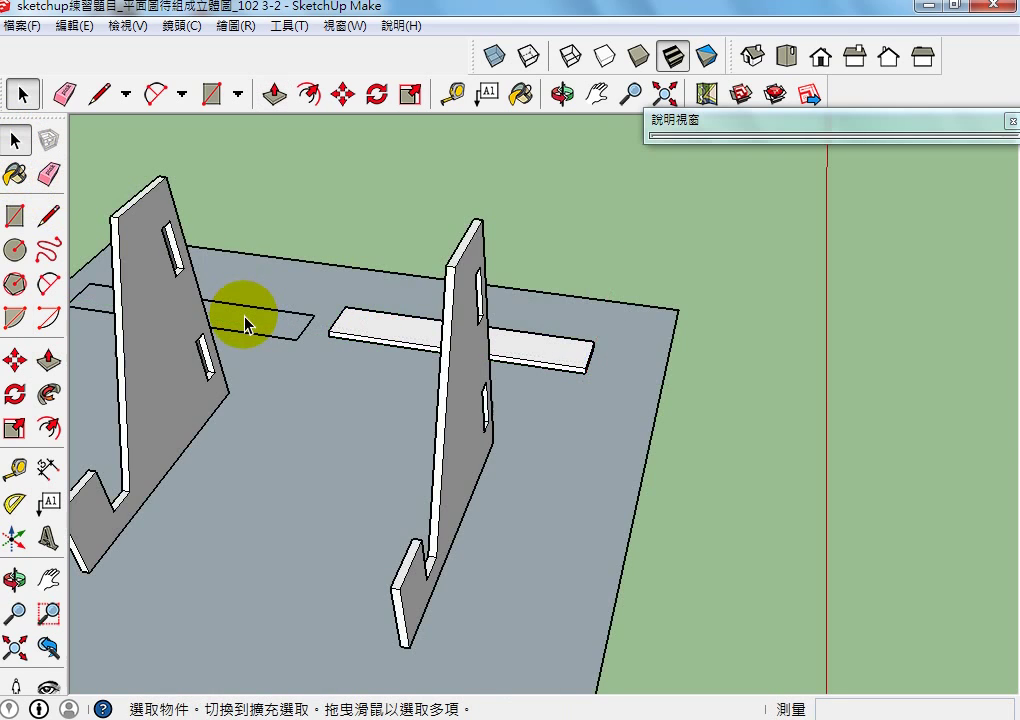
pyautogui.hotkey('alt', 'x')
pyautogui.press('p')
pyautogui.moveTo(273, 330); pyautogui.dragTo(273, 301)
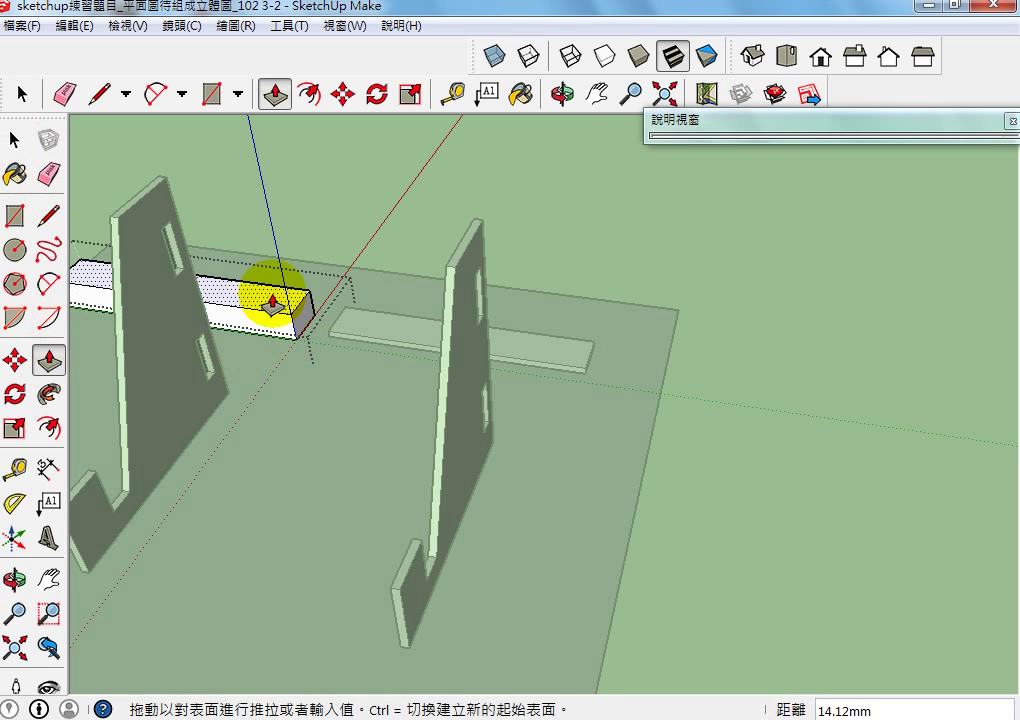
pyautogui.press('Return')
pyautogui.click(14, 139)
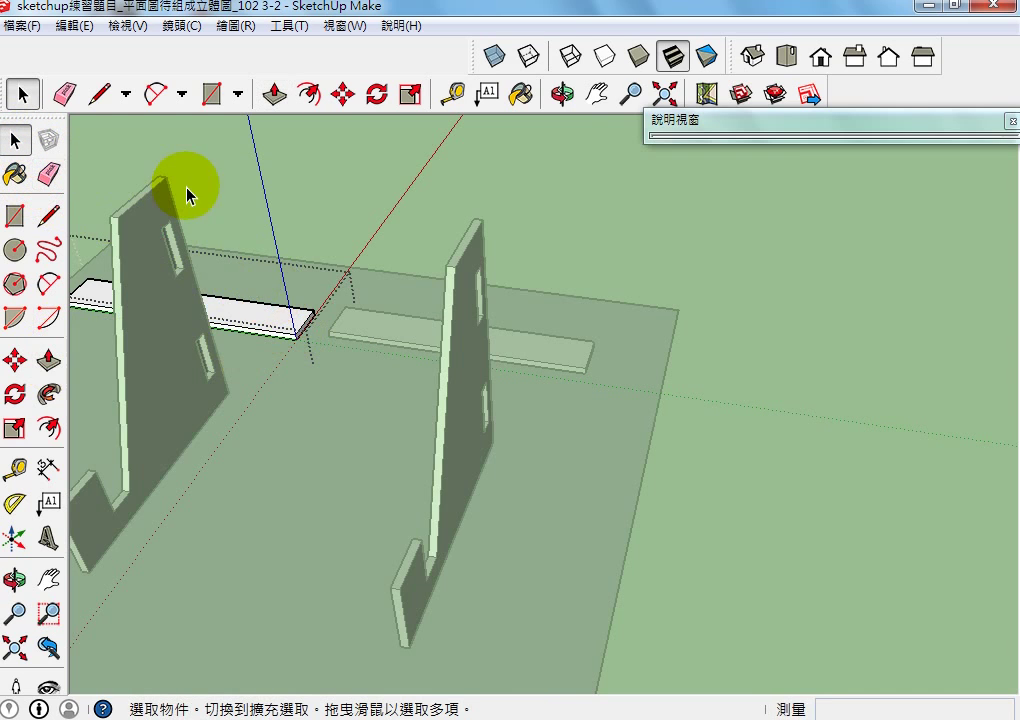
pyautogui.hotkey('alt', 'x')
pyautogui.click(289, 327)
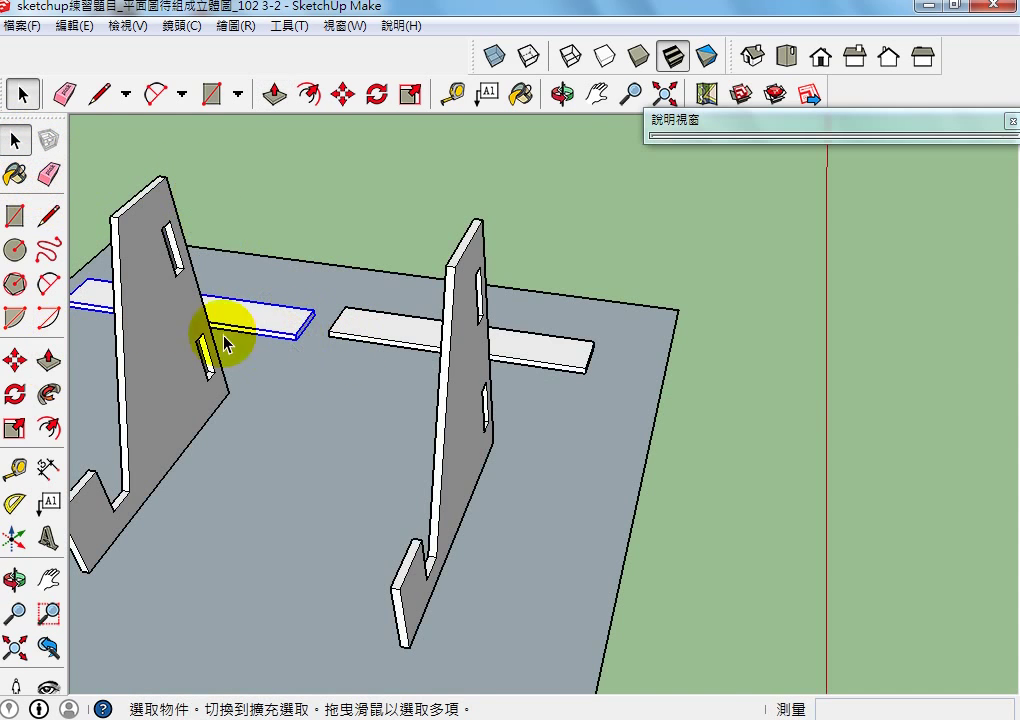
# Move the left crossbar onto the right one as a two-layer bar, then orbit around it
pyautogui.click(15, 360)
pyautogui.moveTo(296, 345); pyautogui.dragTo(590, 368)
pyautogui.scroll(4, 587, 366)
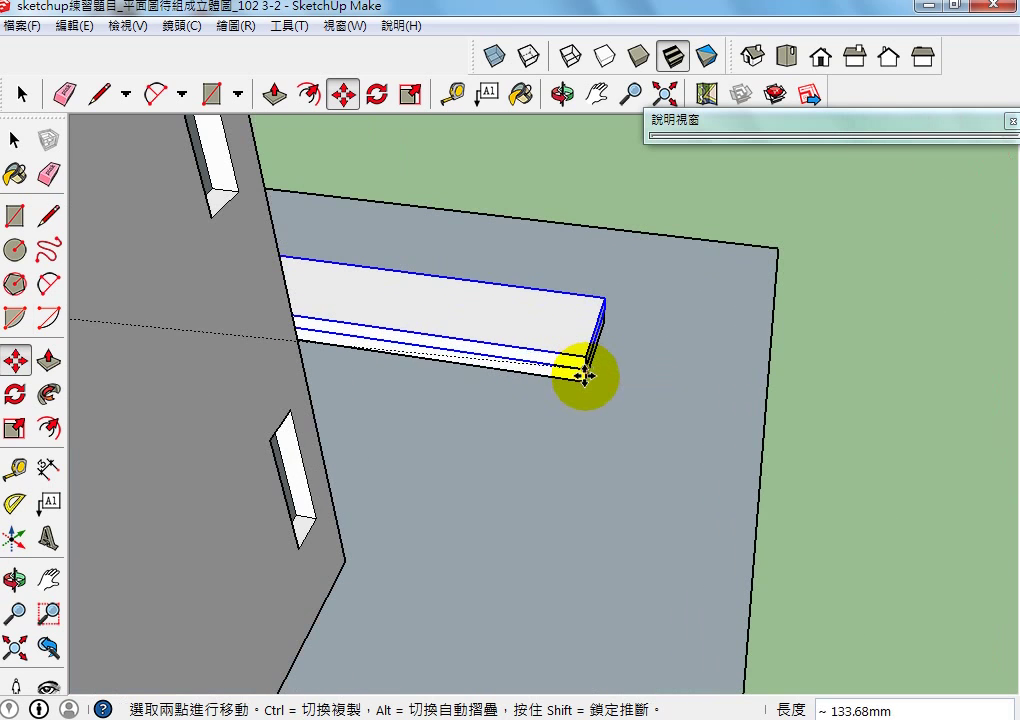
pyautogui.click(585, 376)
pyautogui.click(15, 140)
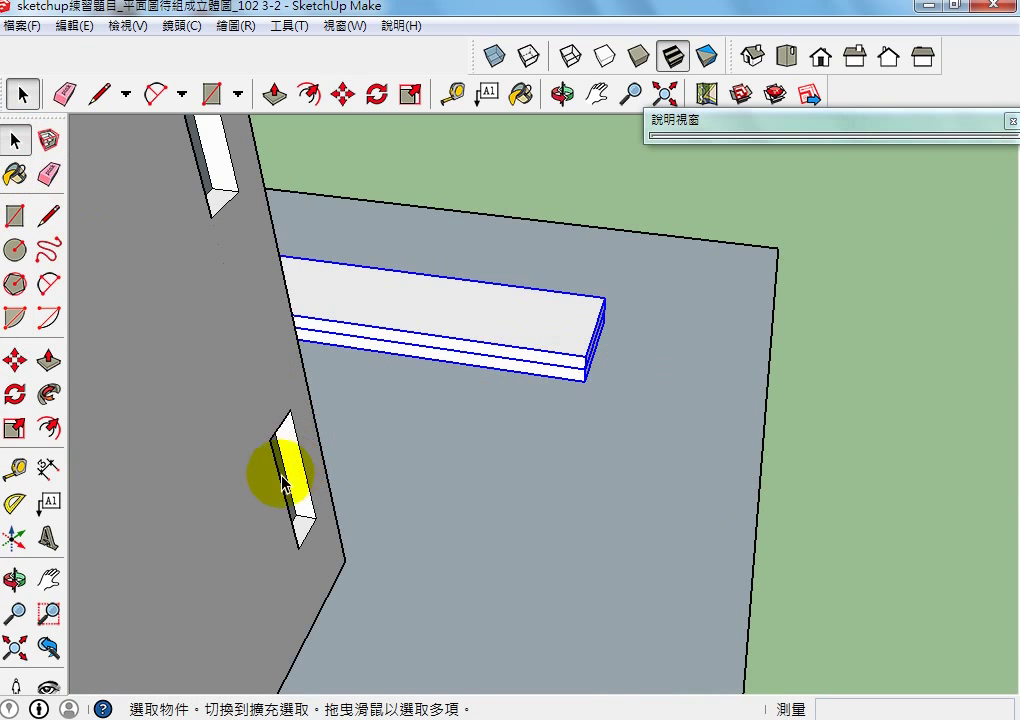
pyautogui.click(15, 578)
pyautogui.moveTo(576, 412); pyautogui.dragTo(285, 421)
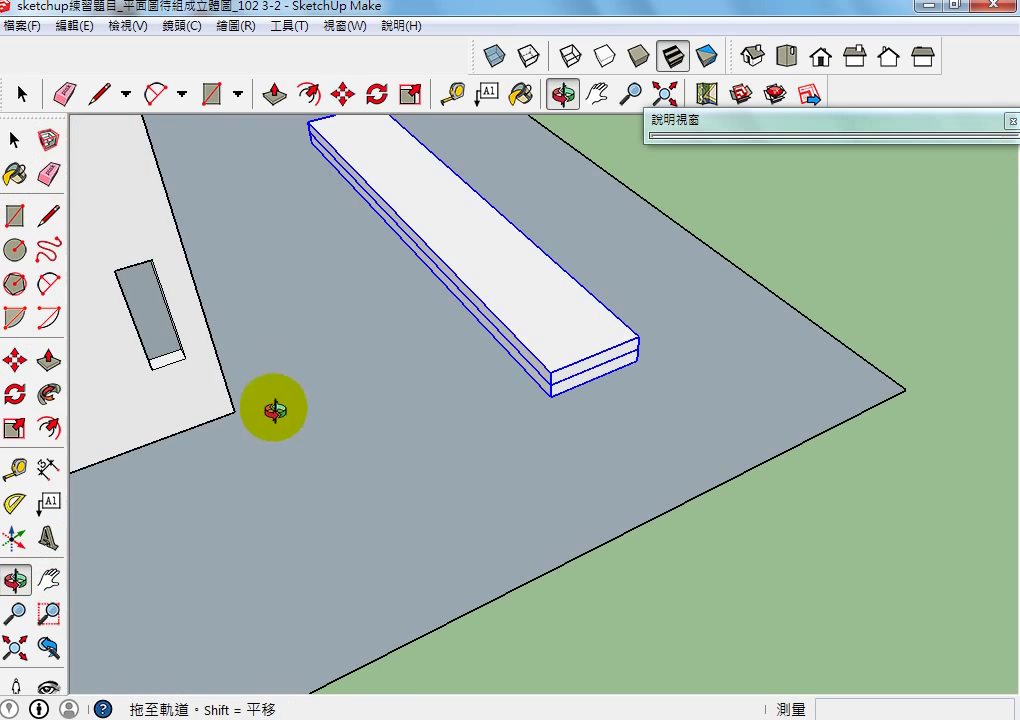
# Tip the two-layer crossbar 90° onto its edge about its corner
pyautogui.click(15, 393)
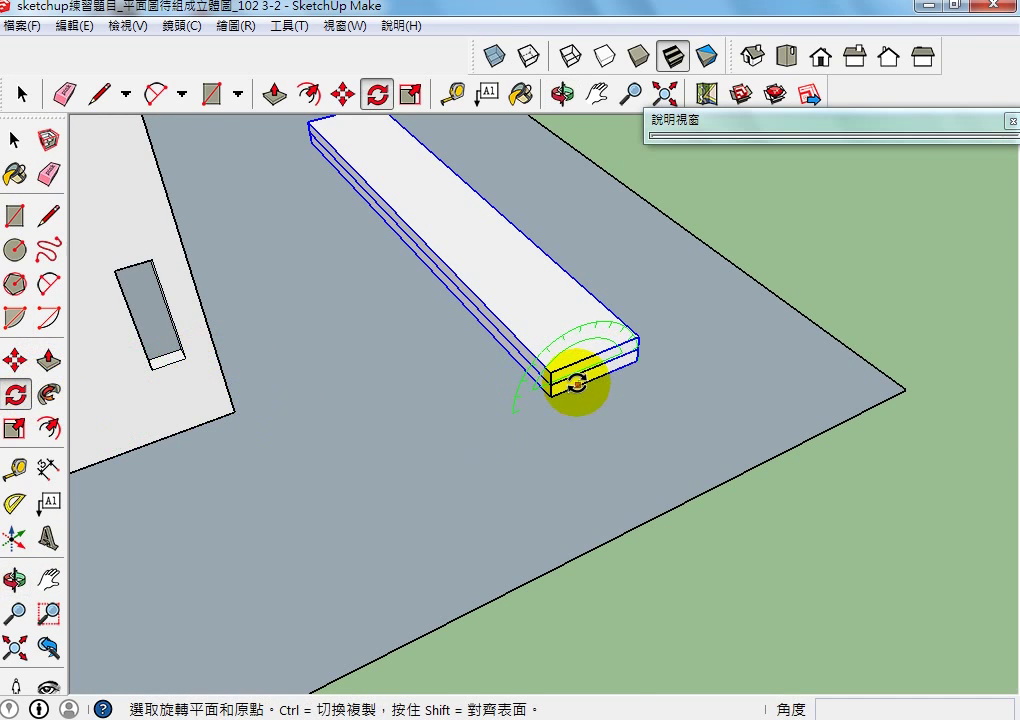
pyautogui.scroll(3, 576, 383)
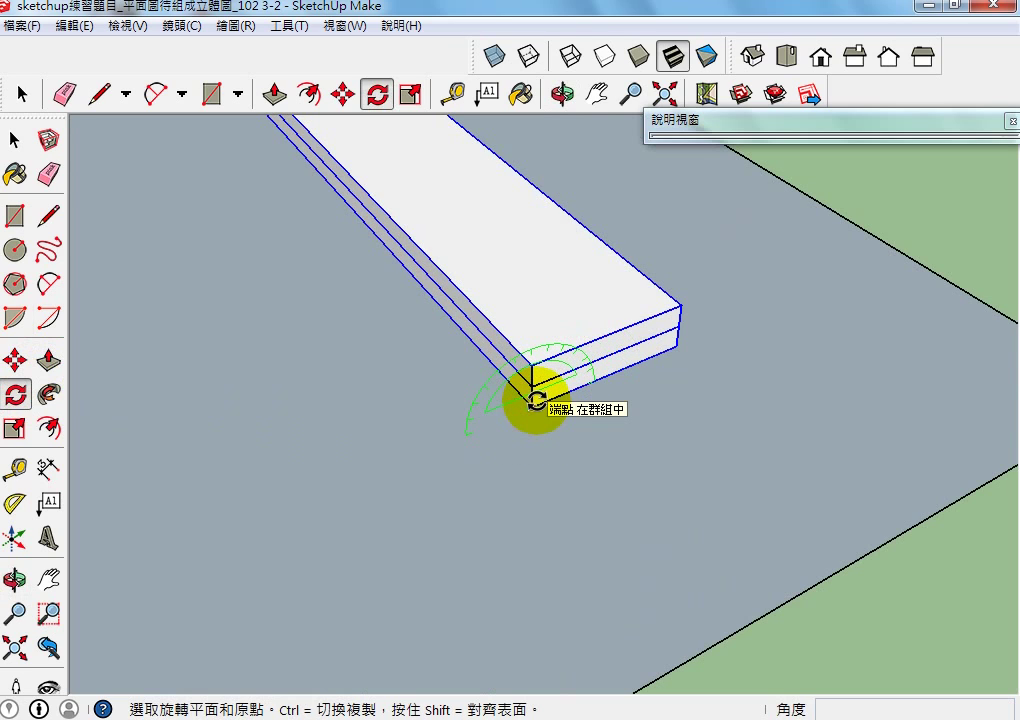
pyautogui.click(532, 404)
pyautogui.click(628, 366)
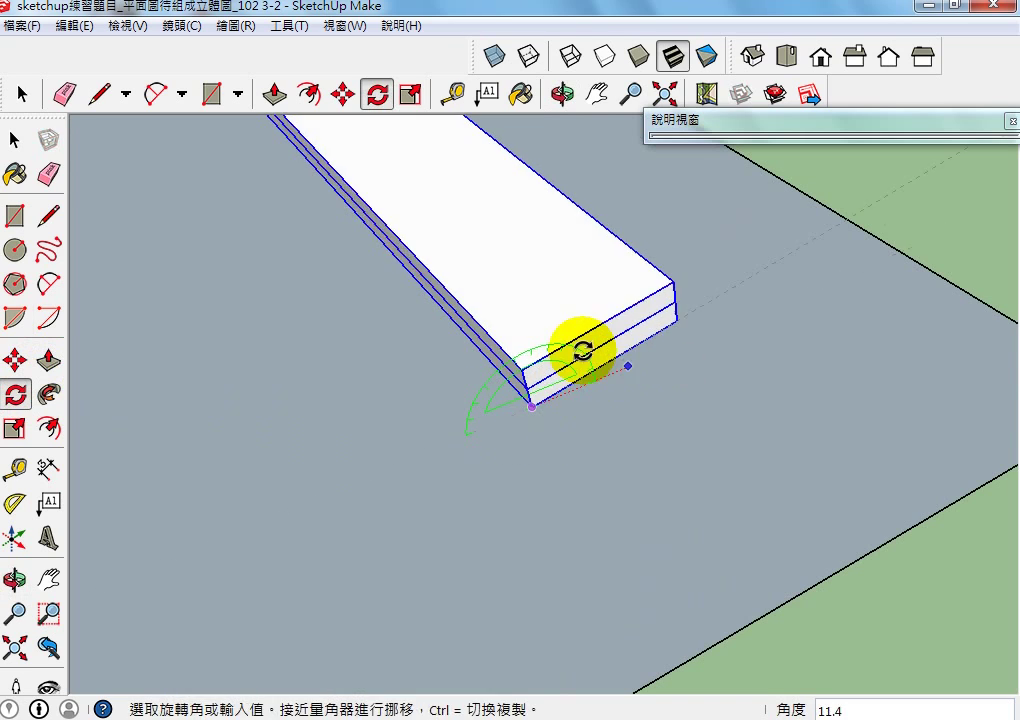
pyautogui.click(531, 340)
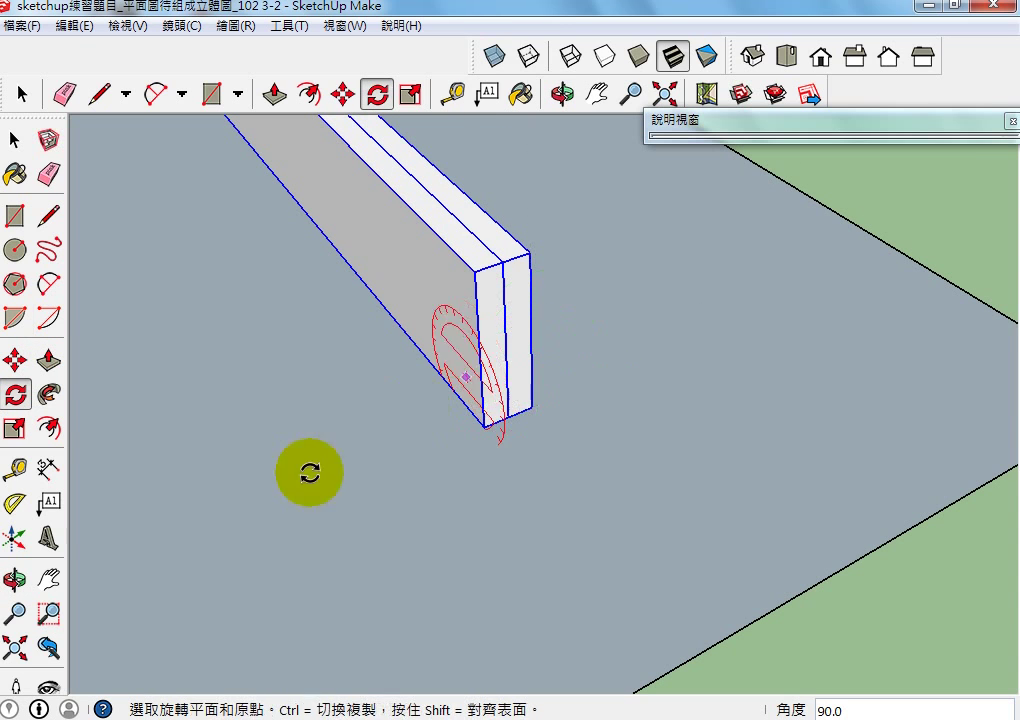
# Drop the upright crossbar into the side support's slot, then pan to the strip outlines
pyautogui.click(48, 578)
pyautogui.moveTo(146, 533); pyautogui.dragTo(685, 524)
pyautogui.scroll(-3, 500, 555)
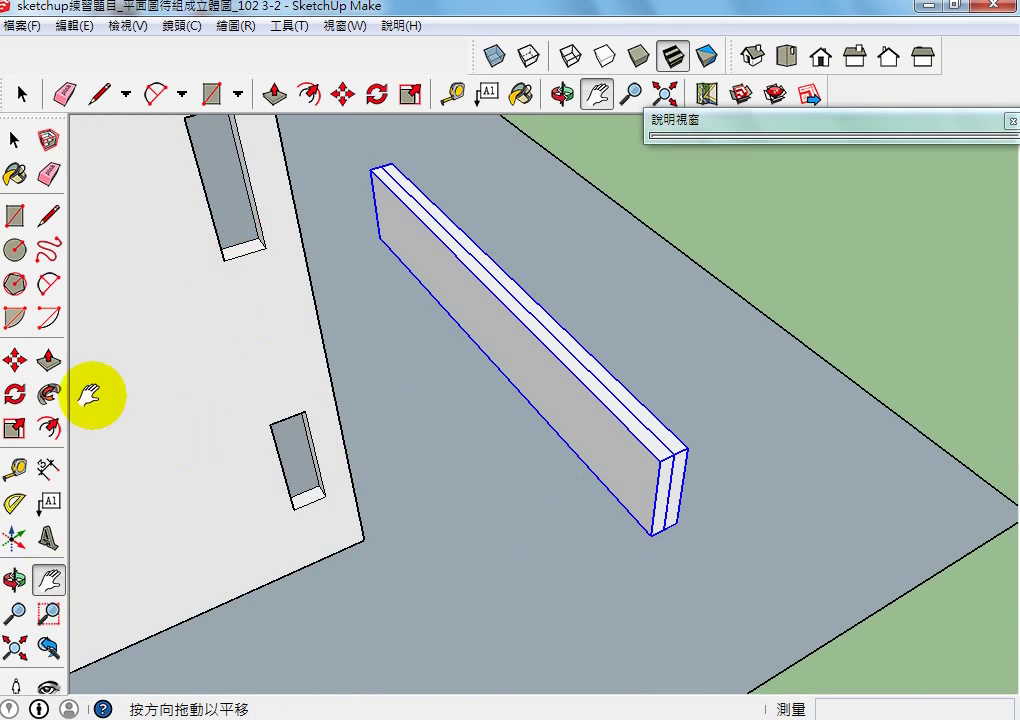
pyautogui.click(15, 362)
pyautogui.moveTo(674, 530); pyautogui.dragTo(318, 497)
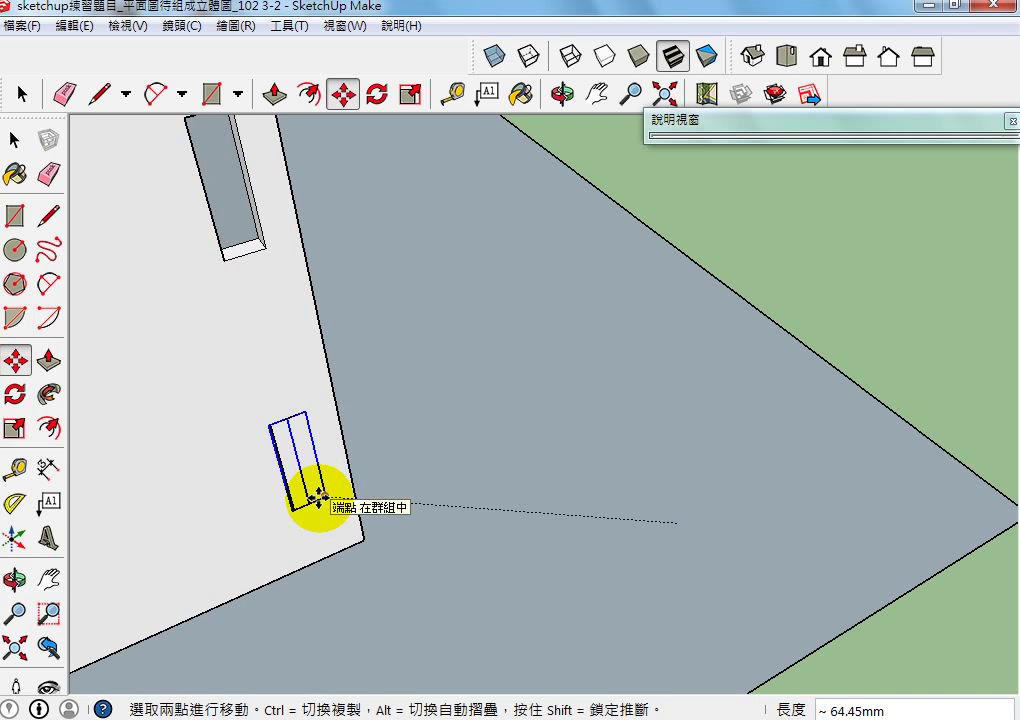
pyautogui.click(308, 502)
pyautogui.click(48, 578)
pyautogui.moveTo(640, 420); pyautogui.dragTo(510, 549, button='middle')
pyautogui.moveTo(510, 548); pyautogui.dragTo(606, 417)
pyautogui.click(14, 140)
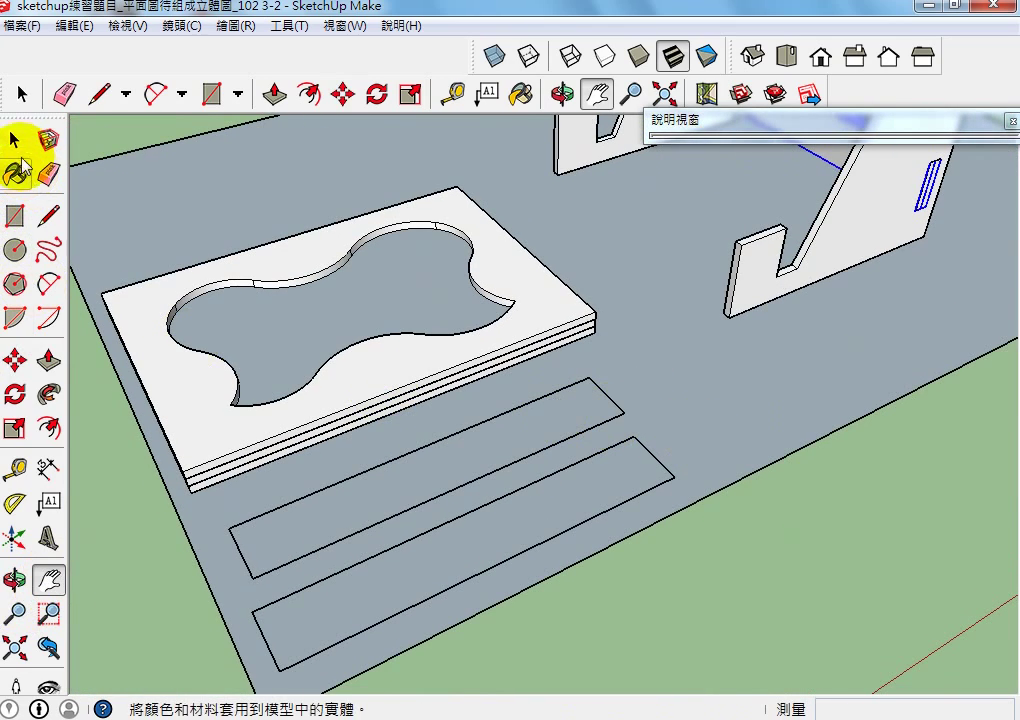
# Extrude the lower strip outline into a 3 mm board
pyautogui.doubleClick(390, 590)
pyautogui.click(48, 360)
pyautogui.moveTo(396, 603); pyautogui.dragTo(371, 553)
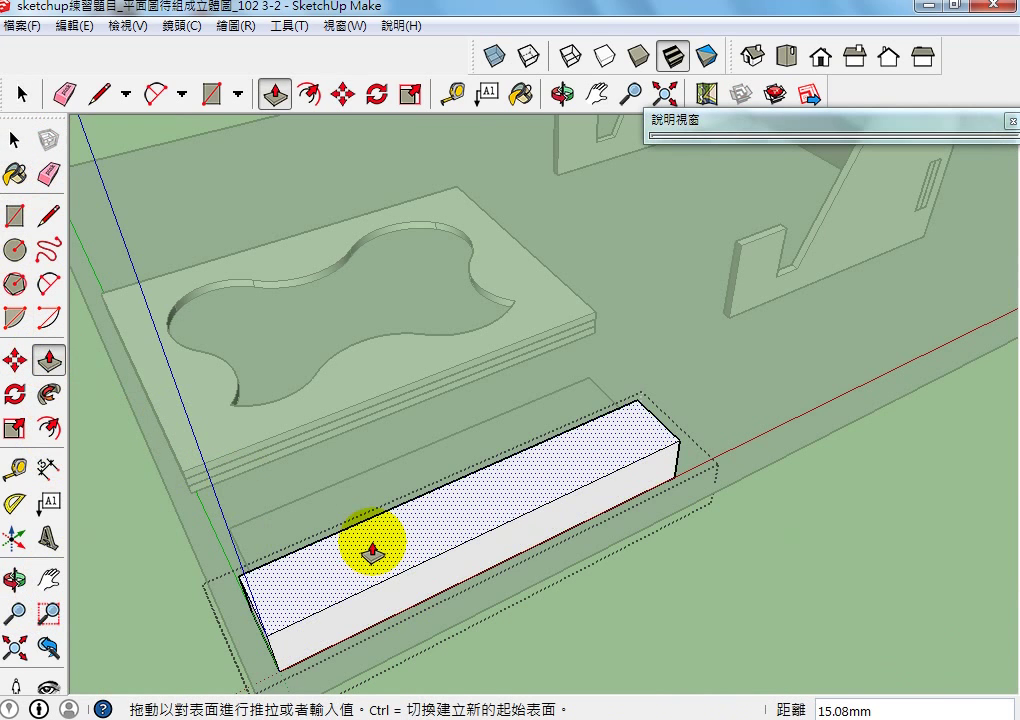
pyautogui.press('Return')
pyautogui.click(13, 145)
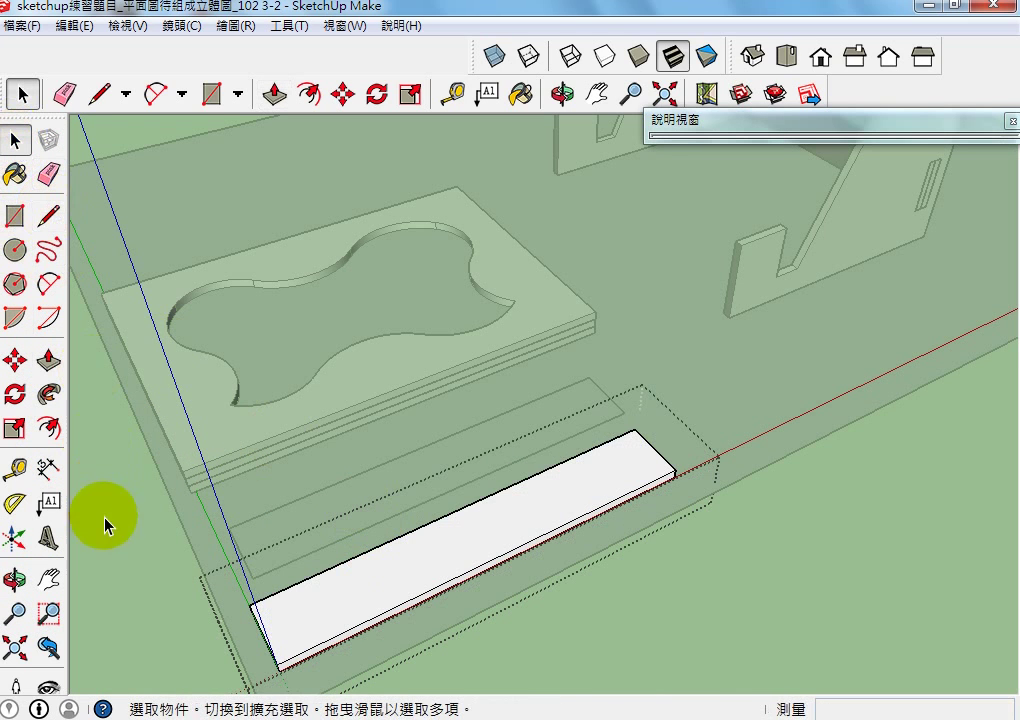
pyautogui.click(301, 557)
# Extrude the upper strip 3 mm thick, then orbit to view the stand
pyautogui.doubleClick(288, 550)
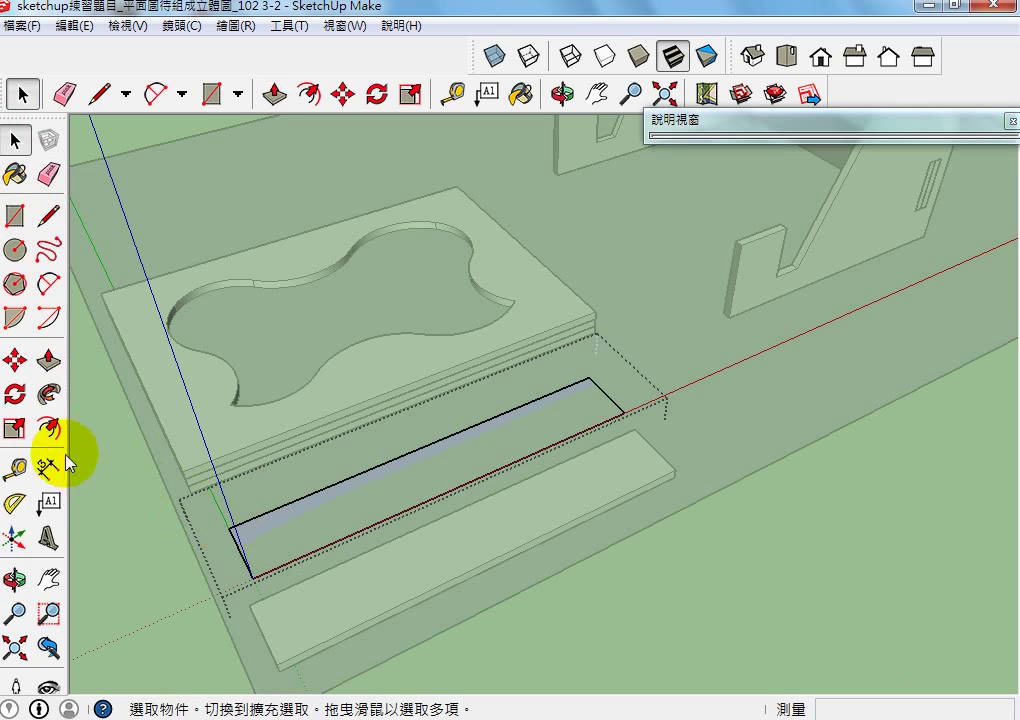
pyautogui.click(47, 358)
pyautogui.moveTo(312, 558); pyautogui.dragTo(280, 515)
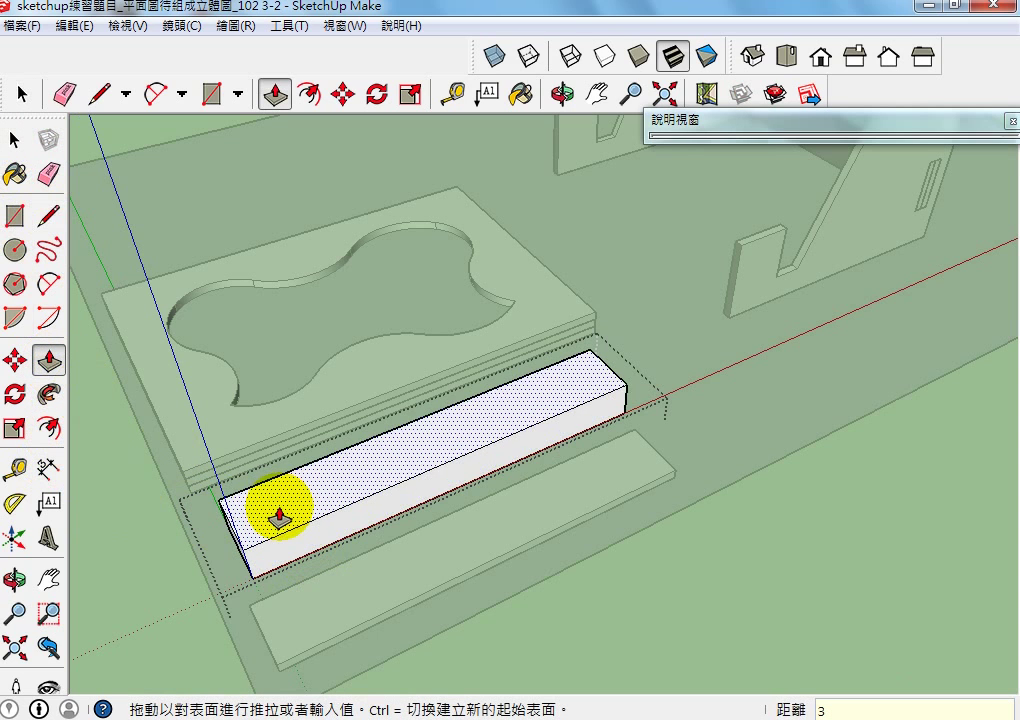
pyautogui.write('3')
pyautogui.press('Return')
pyautogui.click(13, 140)
pyautogui.click(130, 602)
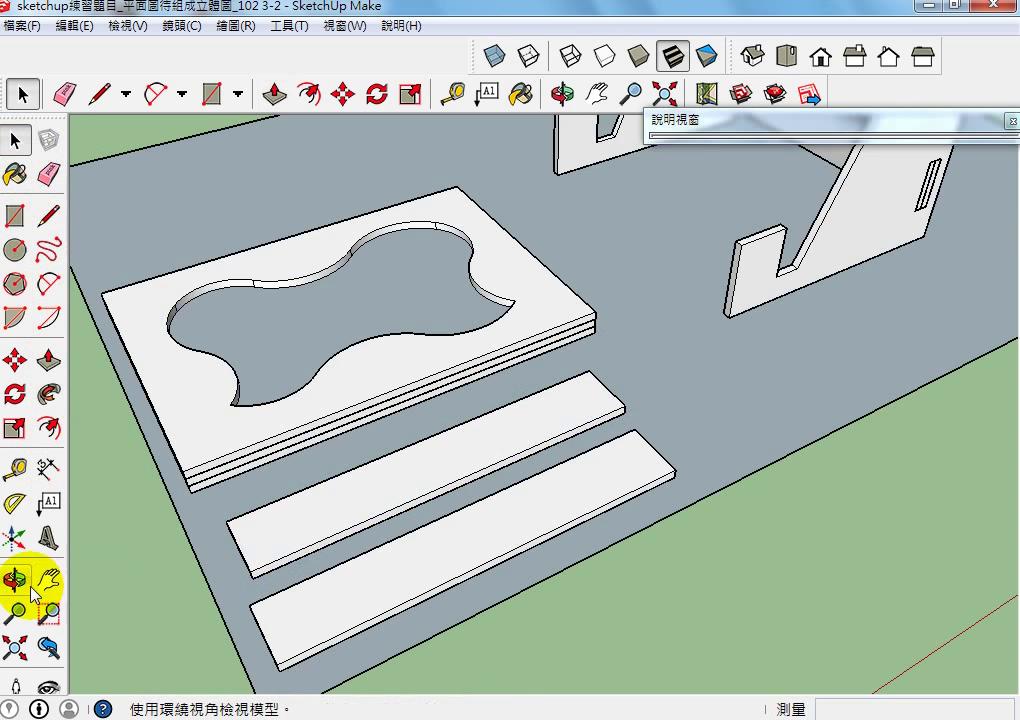
pyautogui.click(22, 582)
pyautogui.moveTo(177, 597); pyautogui.dragTo(312, 483)
pyautogui.click(14, 140)
# Move the left thin board on top of the other board to form a two-layer bar
pyautogui.click(335, 508)
pyautogui.click(15, 360)
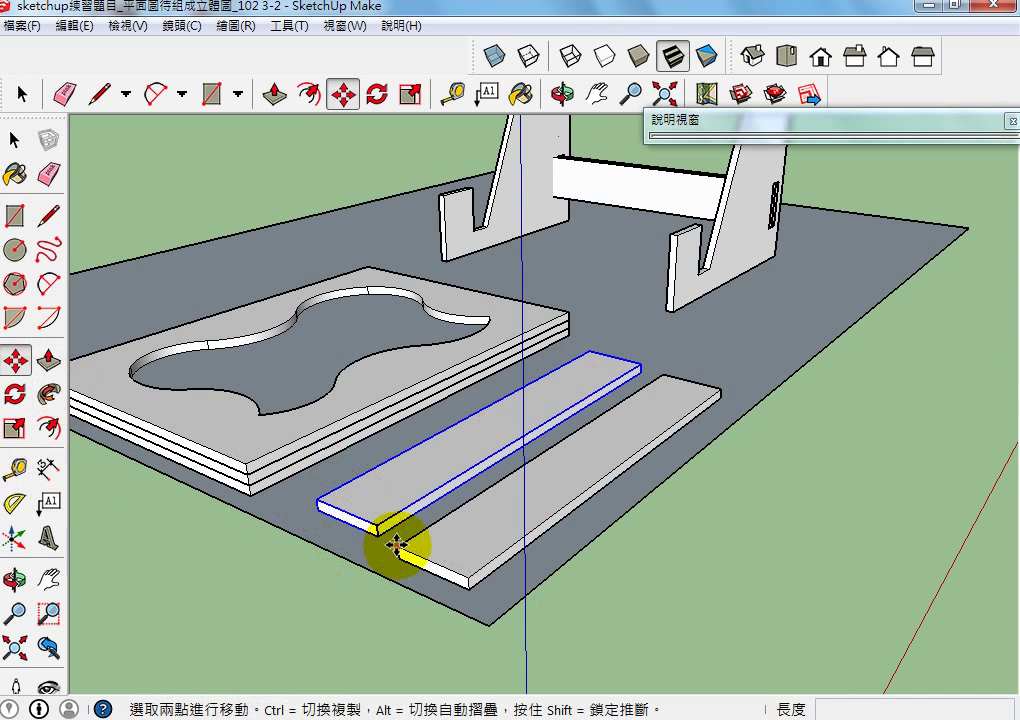
pyautogui.click(377, 540)
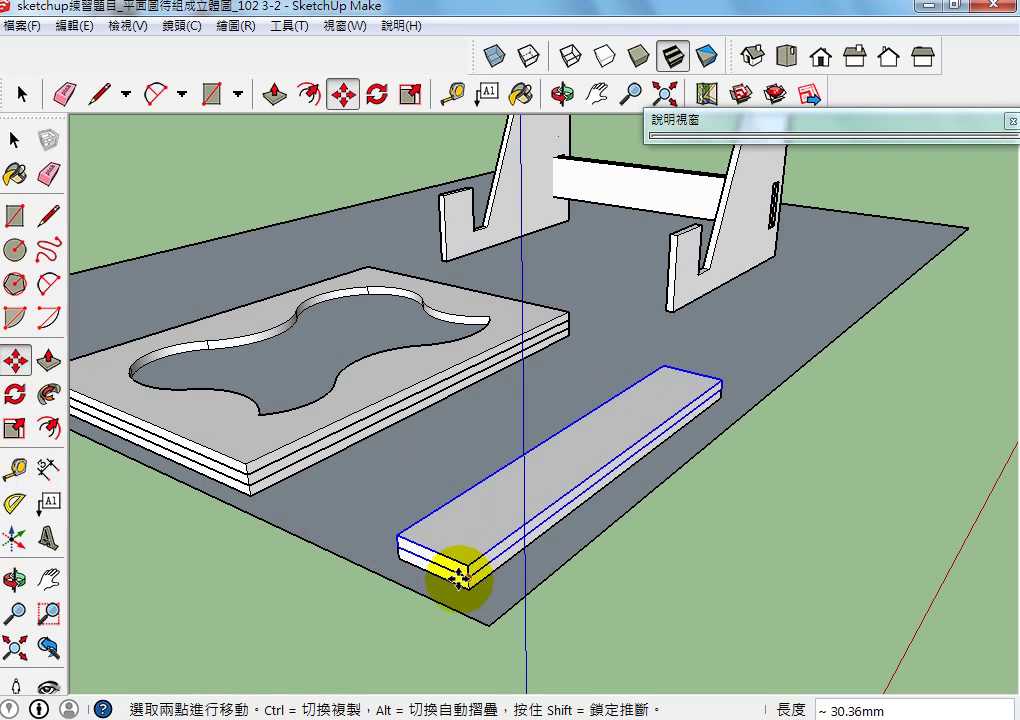
pyautogui.click(15, 142)
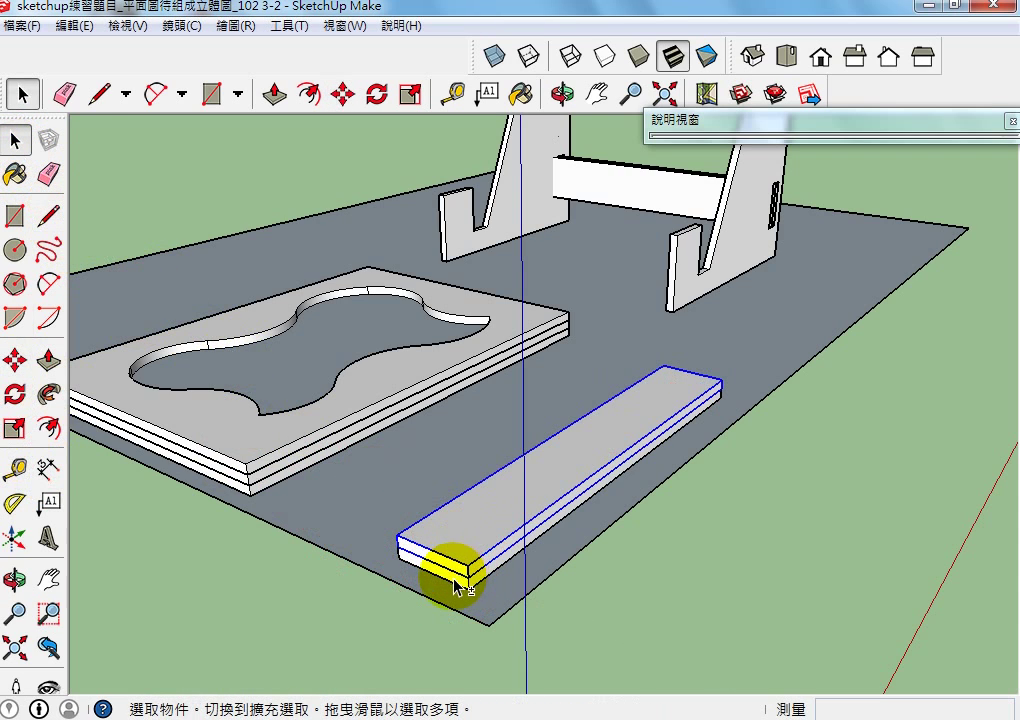
# Rotate the stacked boards 90° in plan about the board's corner
pyautogui.click(15, 393)
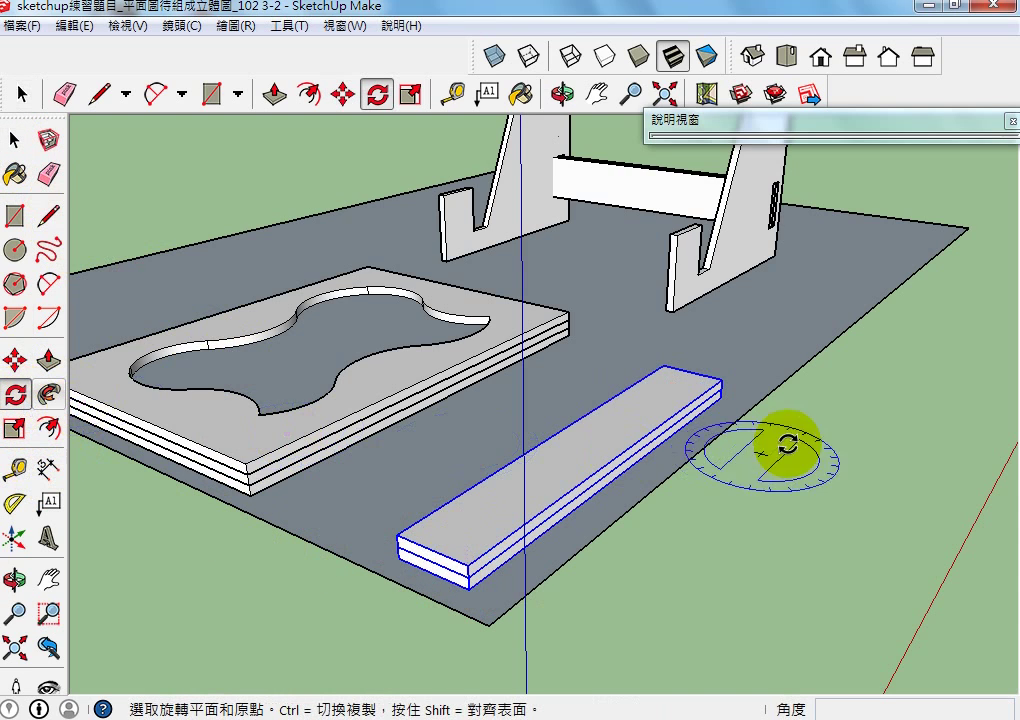
pyautogui.click(721, 398)
pyautogui.click(660, 437)
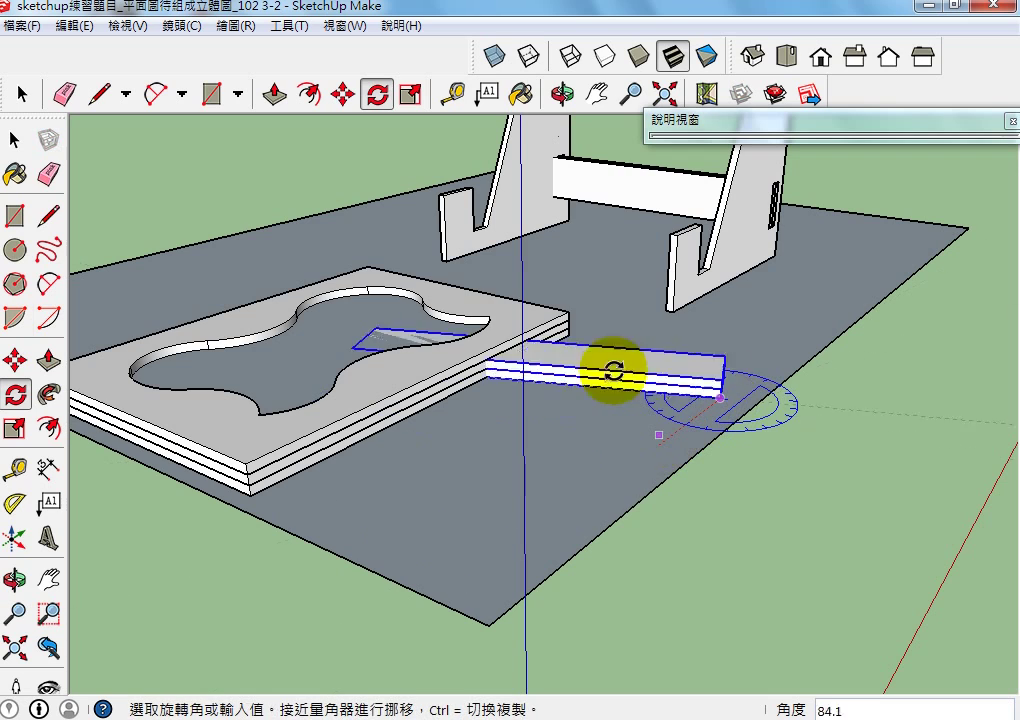
pyautogui.write('90')
pyautogui.press('Return')
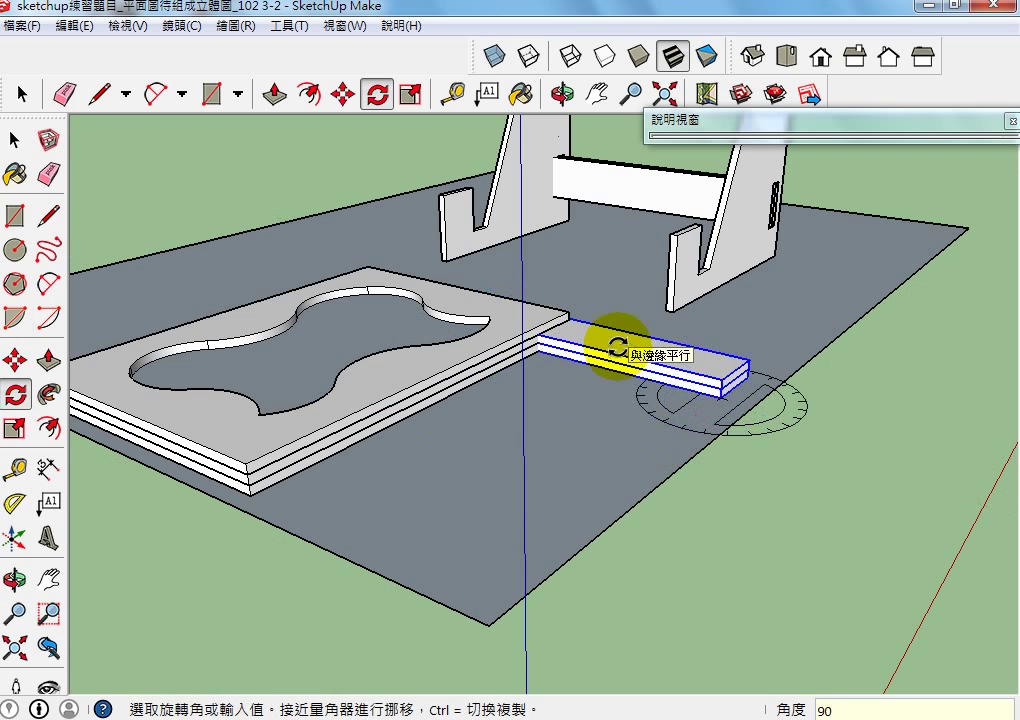
# Rotate the bar another 90° about its end corner so it stands upright on edge
pyautogui.click(50, 581)
pyautogui.moveTo(671, 478); pyautogui.dragTo(376, 515)
pyautogui.scroll(3, 376, 515)
pyautogui.click(14, 394)
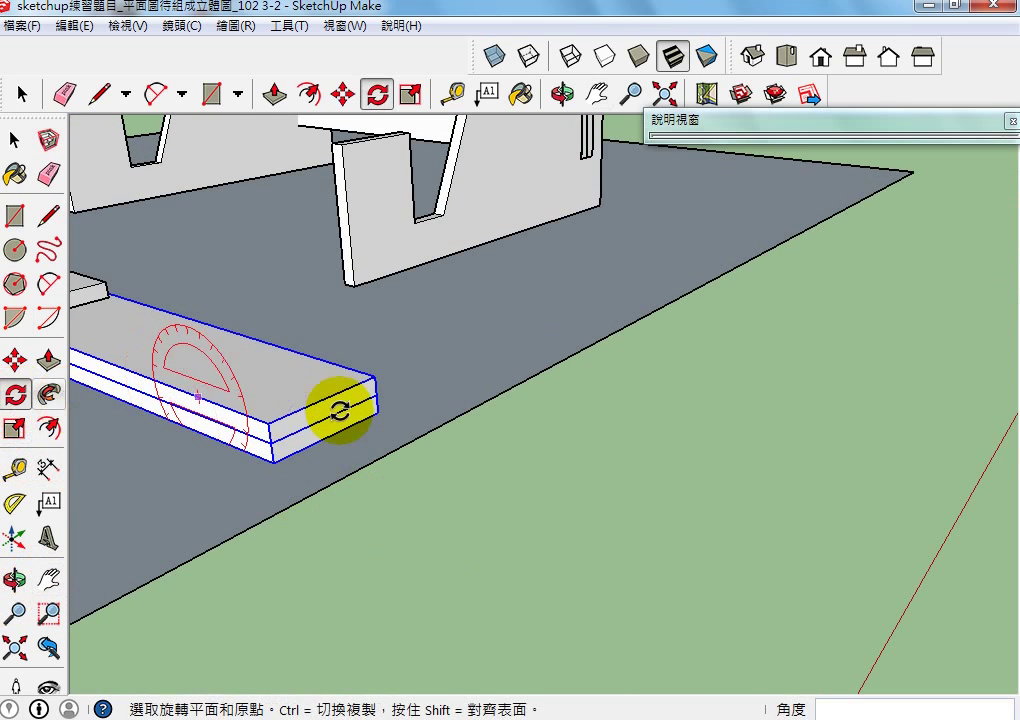
pyautogui.moveTo(376, 411); pyautogui.dragTo(327, 428)
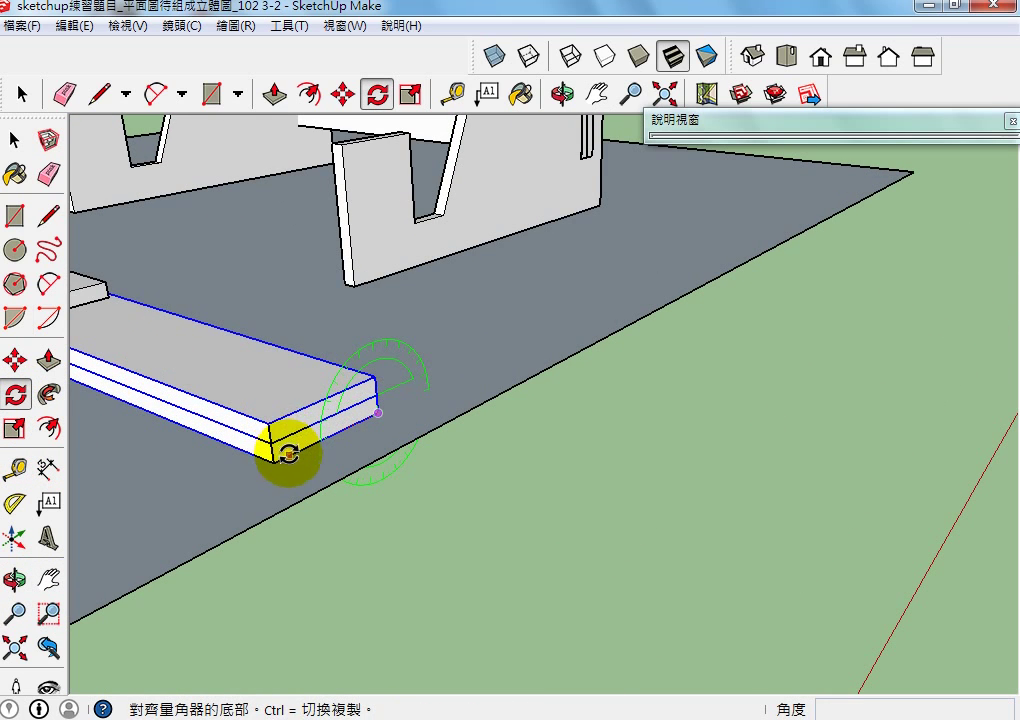
pyautogui.click(289, 455)
pyautogui.click(383, 340)
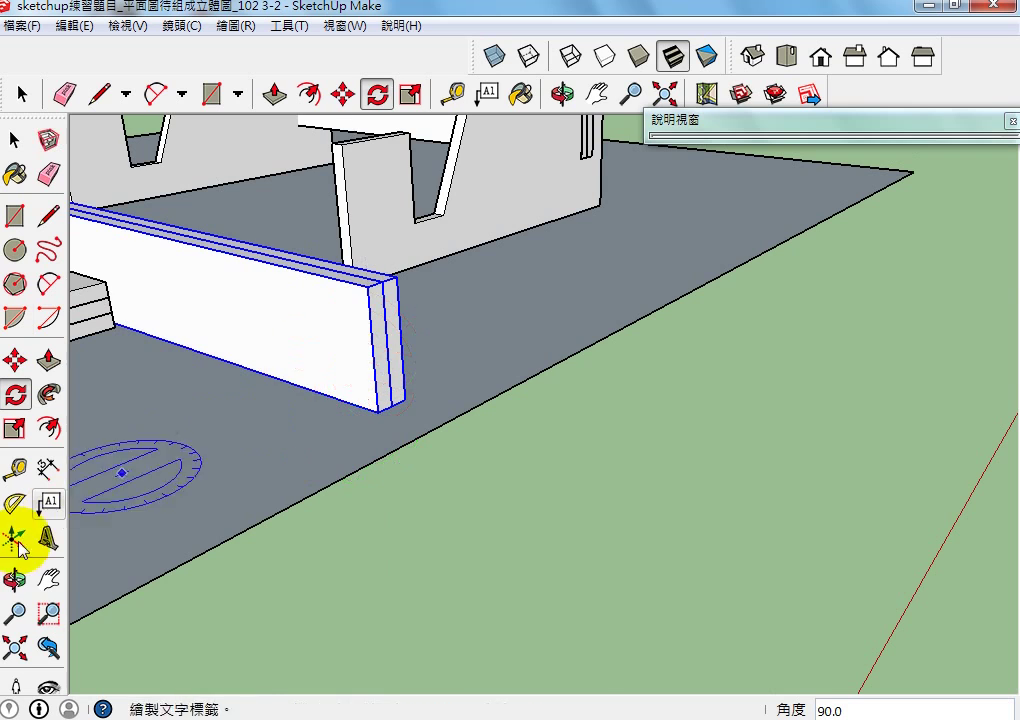
pyautogui.click(48, 578)
pyautogui.moveTo(258, 453); pyautogui.dragTo(381, 650)
# Move the upright two-layer bar into the upper slots of both side supports, above the first crossbar
pyautogui.moveTo(383, 603); pyautogui.dragTo(439, 514)
pyautogui.scroll(-5, 398, 517)
pyautogui.click(15, 360)
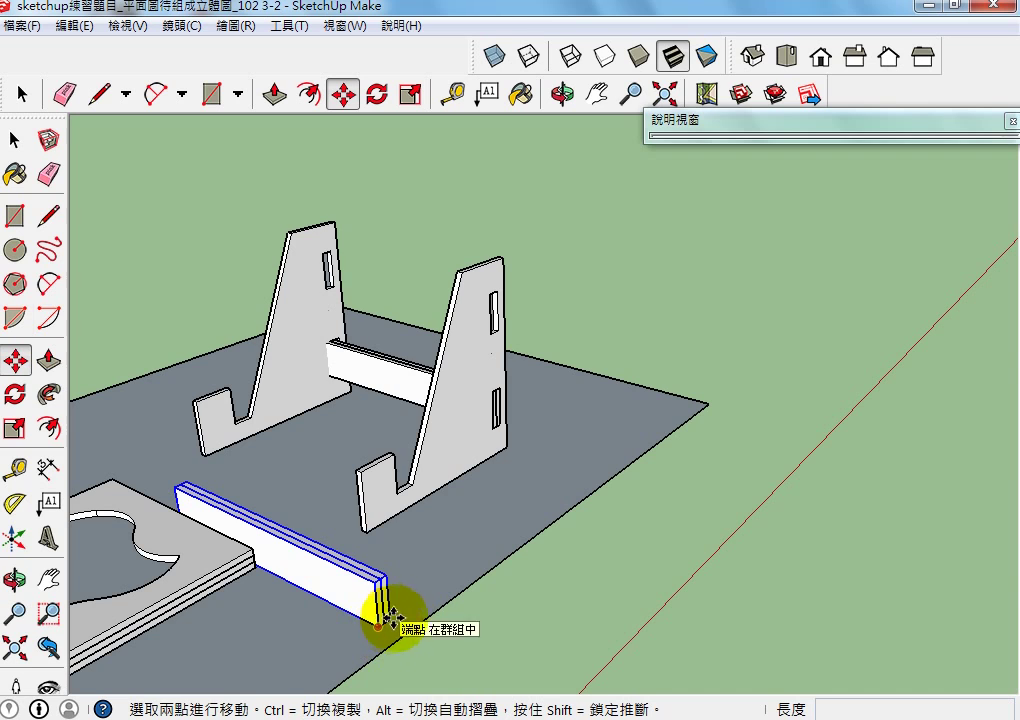
pyautogui.click(398, 614)
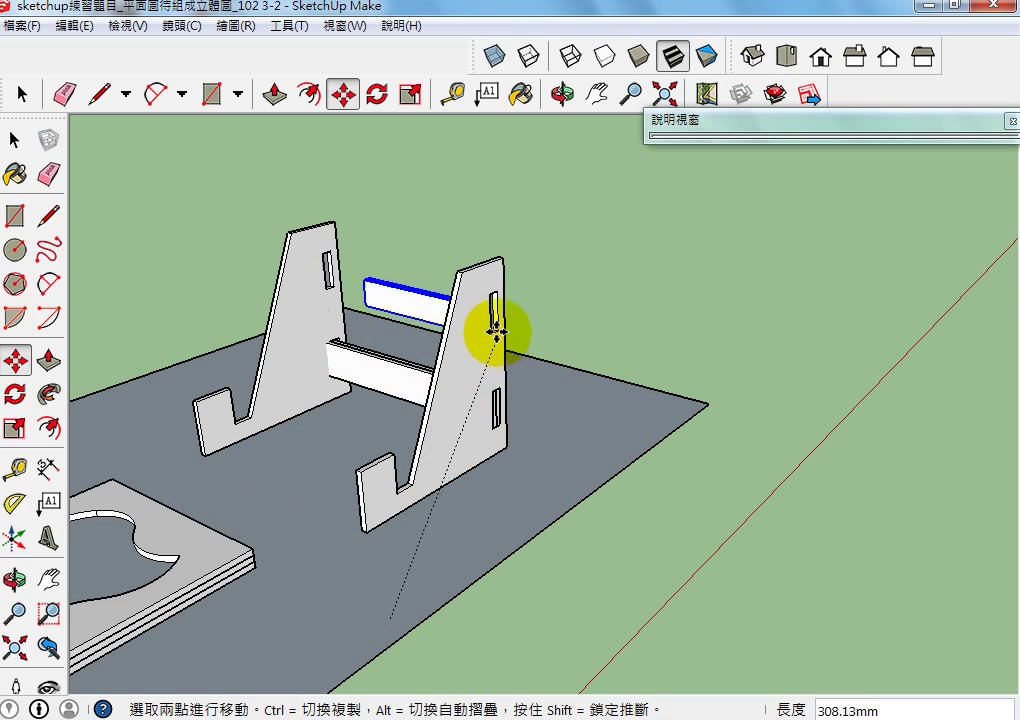
pyautogui.scroll(8, 497, 327)
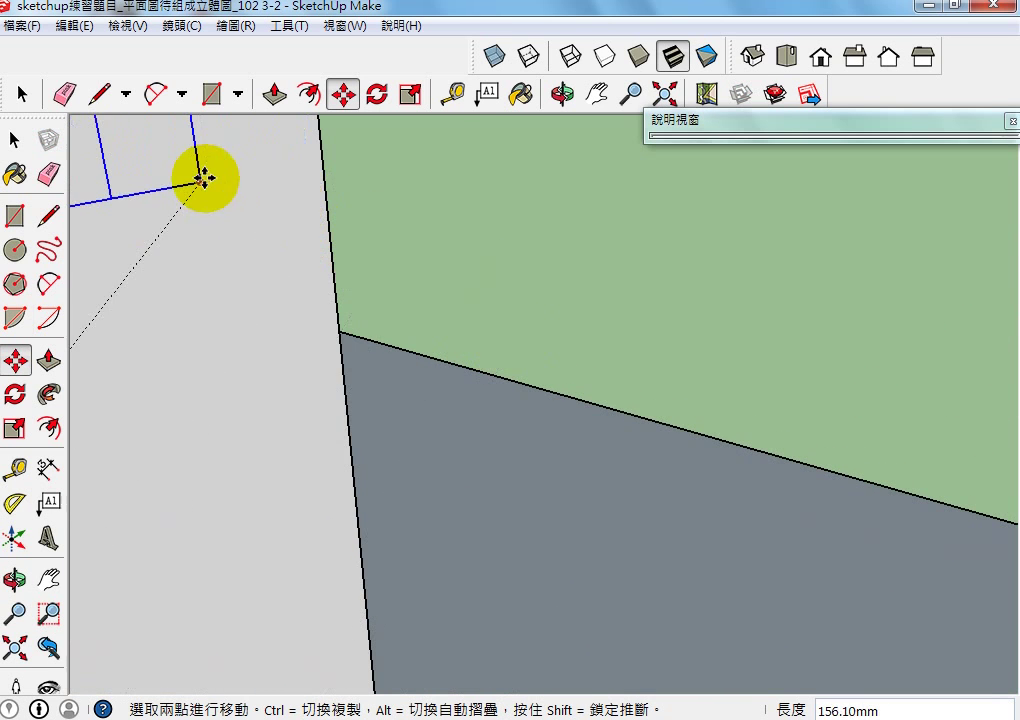
pyautogui.scroll(-2, 200, 236)
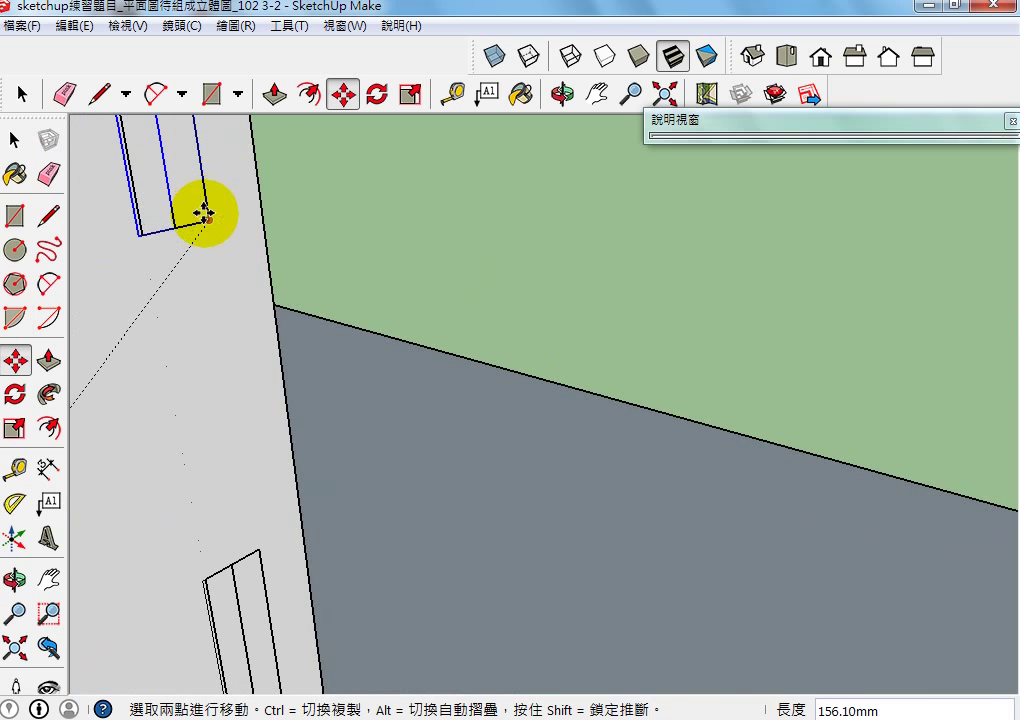
pyautogui.click(205, 214)
pyautogui.click(47, 580)
pyautogui.scroll(-8, 451, 624)
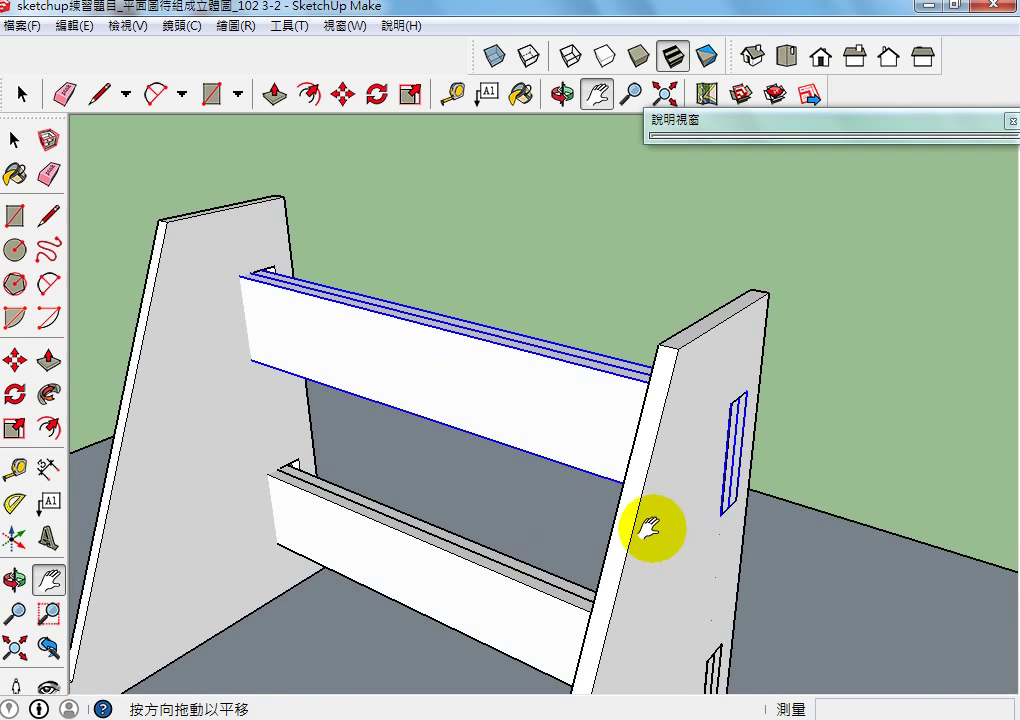
# Select the back side support and shift it, with X-ray on to see the joint
pyautogui.click(15, 580)
pyautogui.moveTo(435, 447); pyautogui.dragTo(603, 392)
pyautogui.click(22, 142)
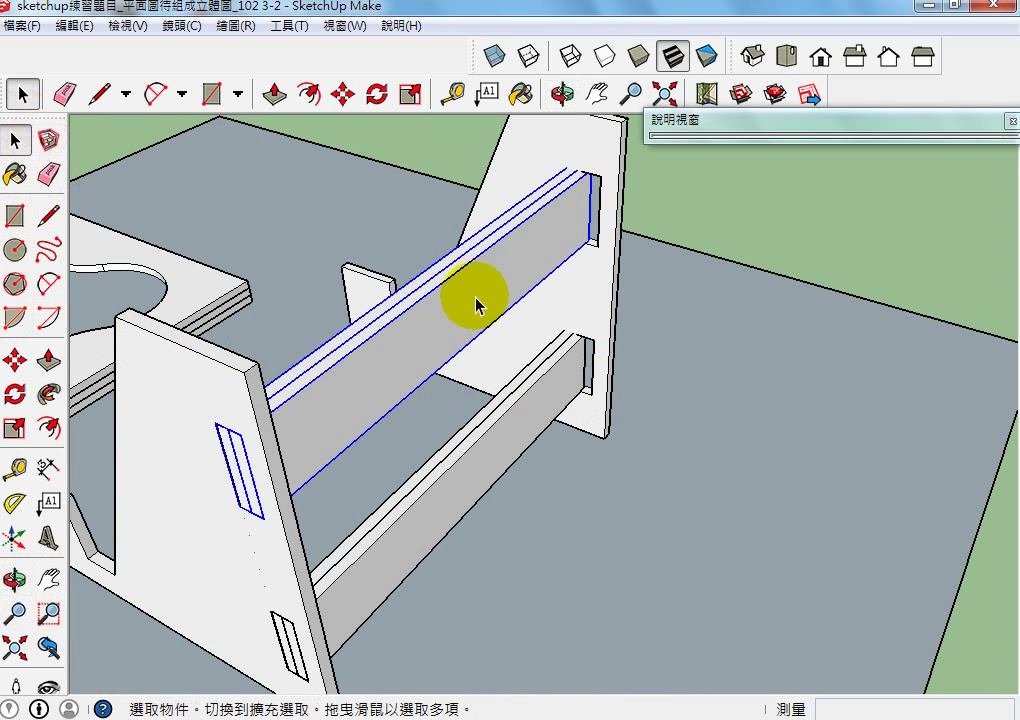
pyautogui.click(570, 312)
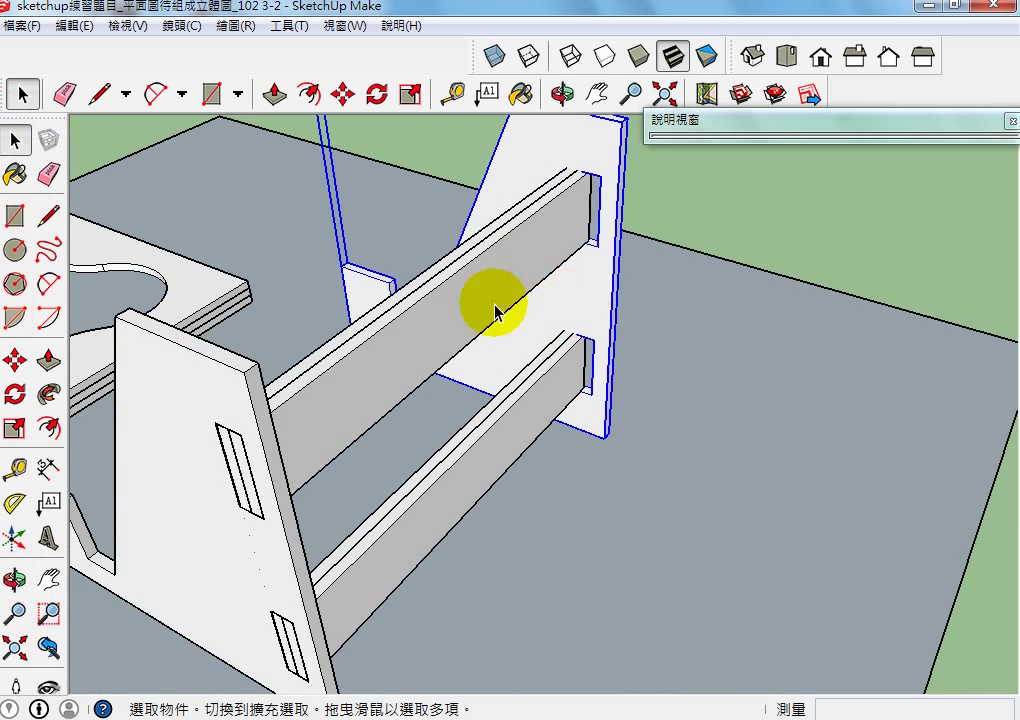
pyautogui.click(22, 365)
pyautogui.scroll(4, 590, 425)
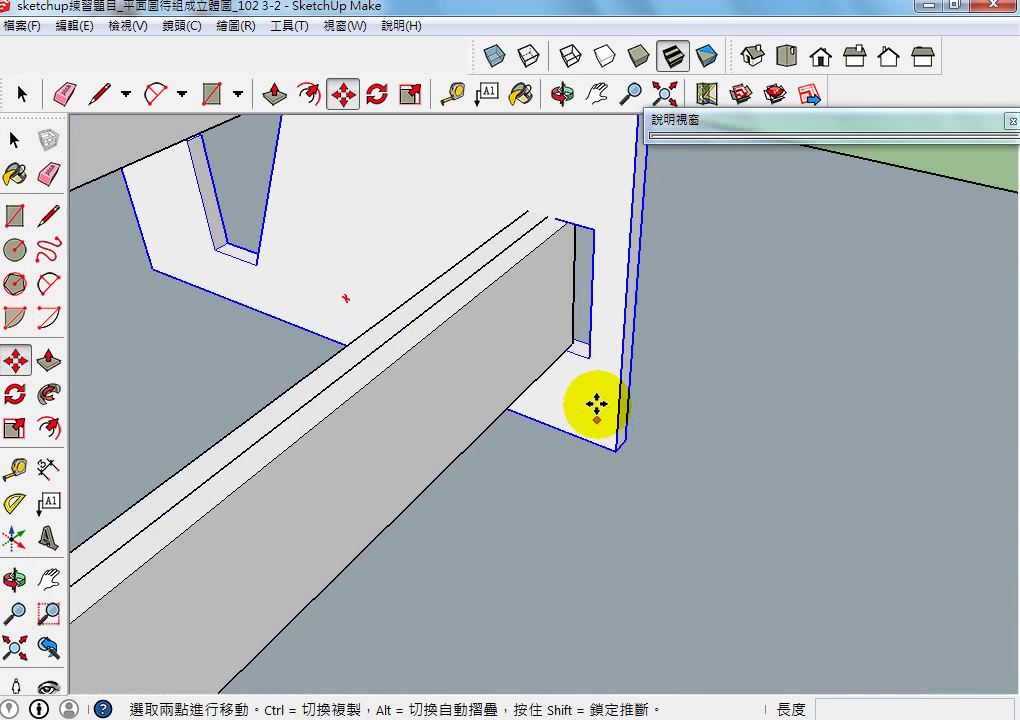
pyautogui.click(590, 358)
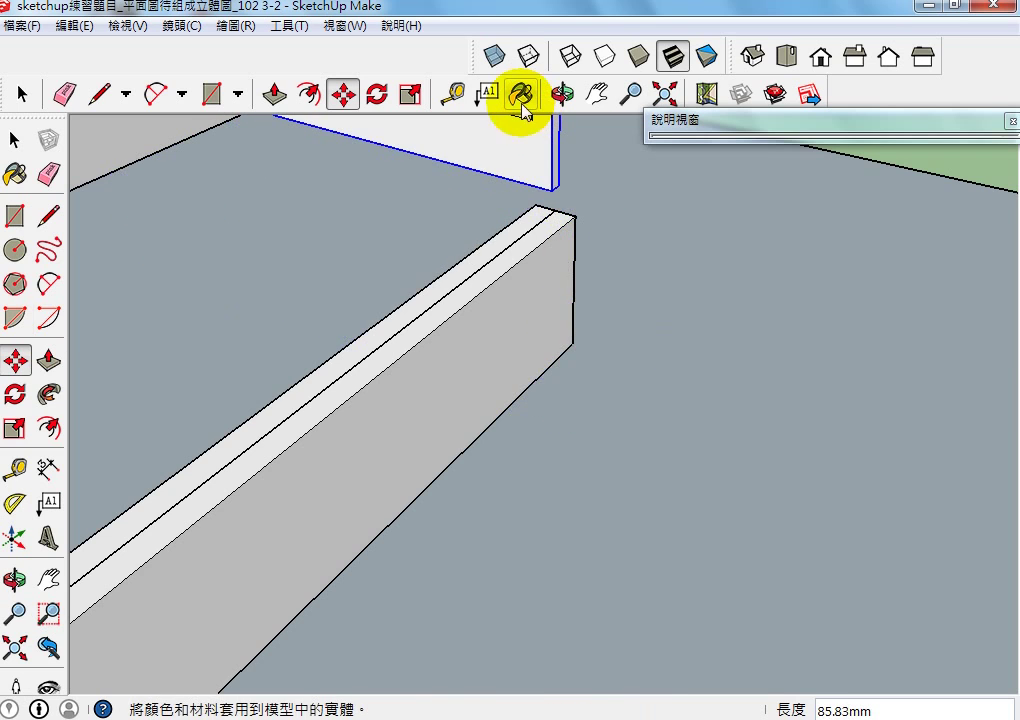
pyautogui.click(494, 54)
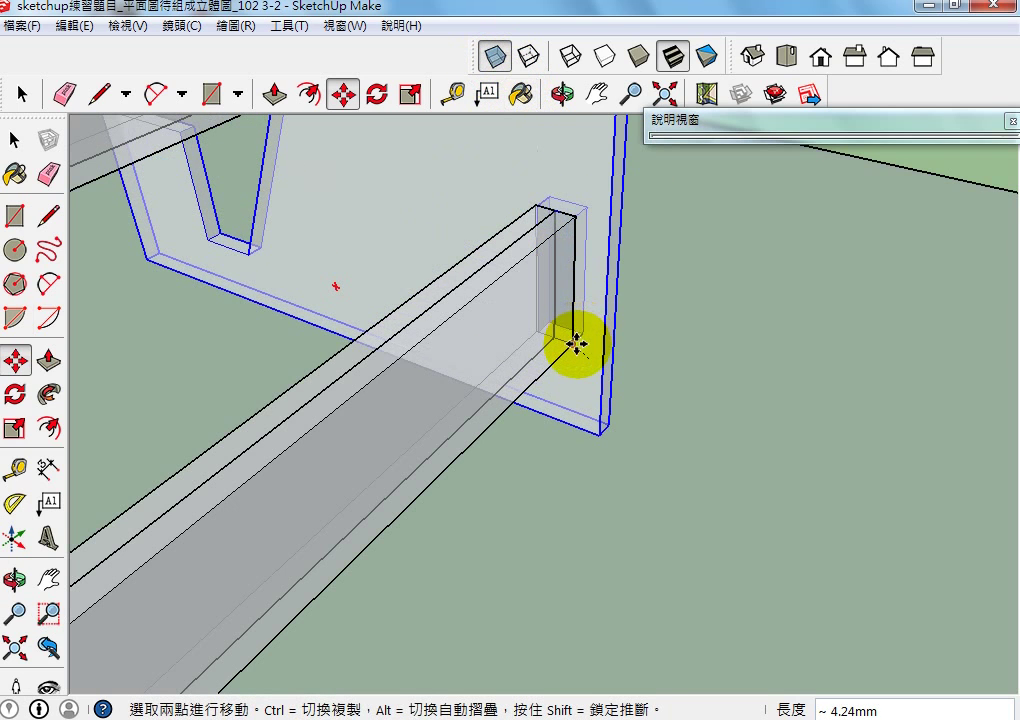
pyautogui.click(576, 344)
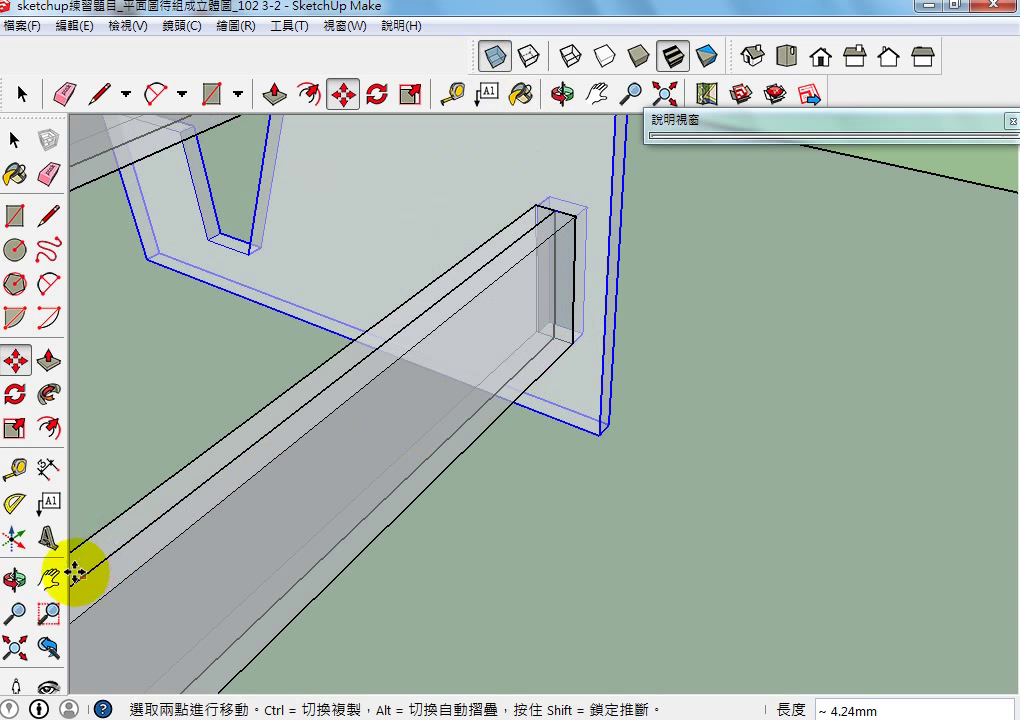
# Orbit around the crossbar and panel joint, toggling X-ray to inspect the fit
pyautogui.click(15, 578)
pyautogui.moveTo(228, 512); pyautogui.dragTo(485, 399)
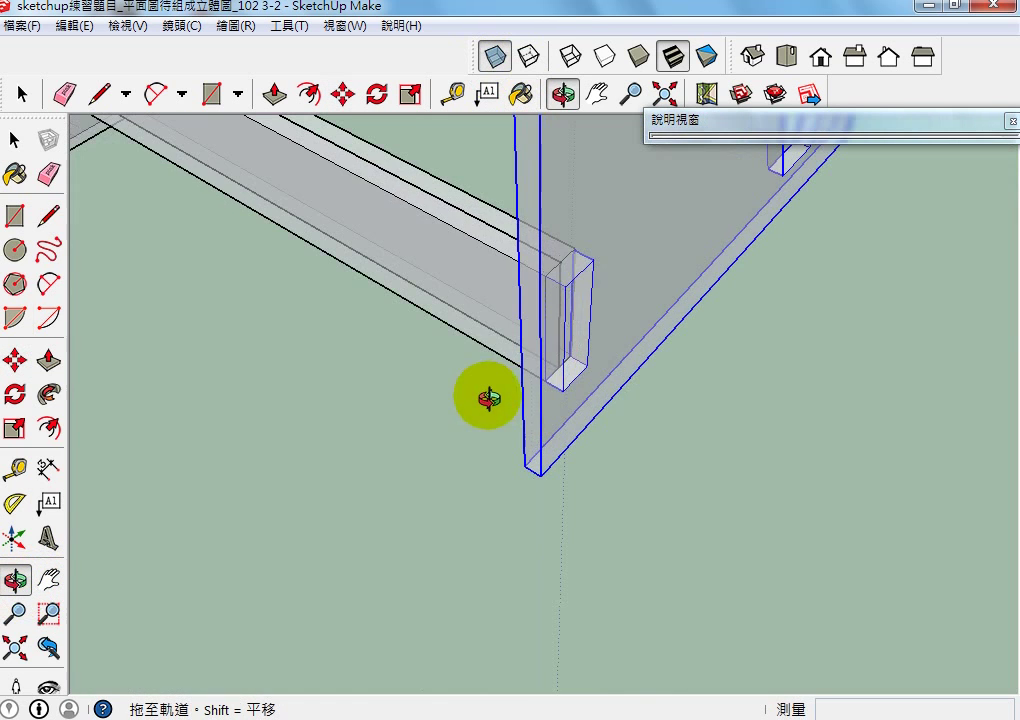
pyautogui.click(496, 56)
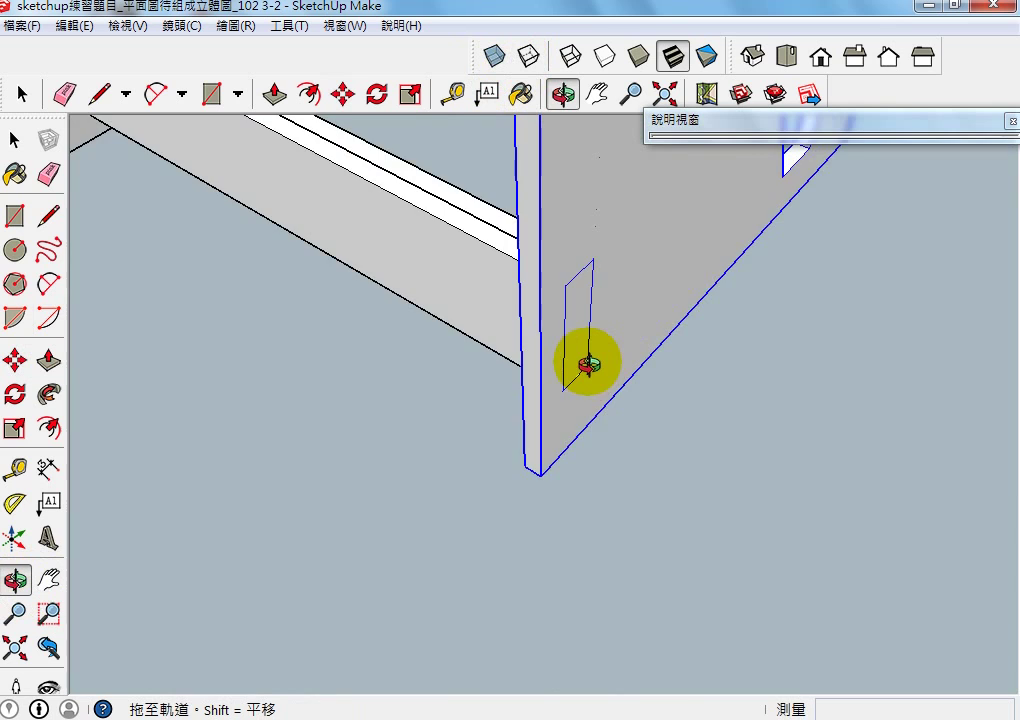
pyautogui.scroll(-3, 588, 363)
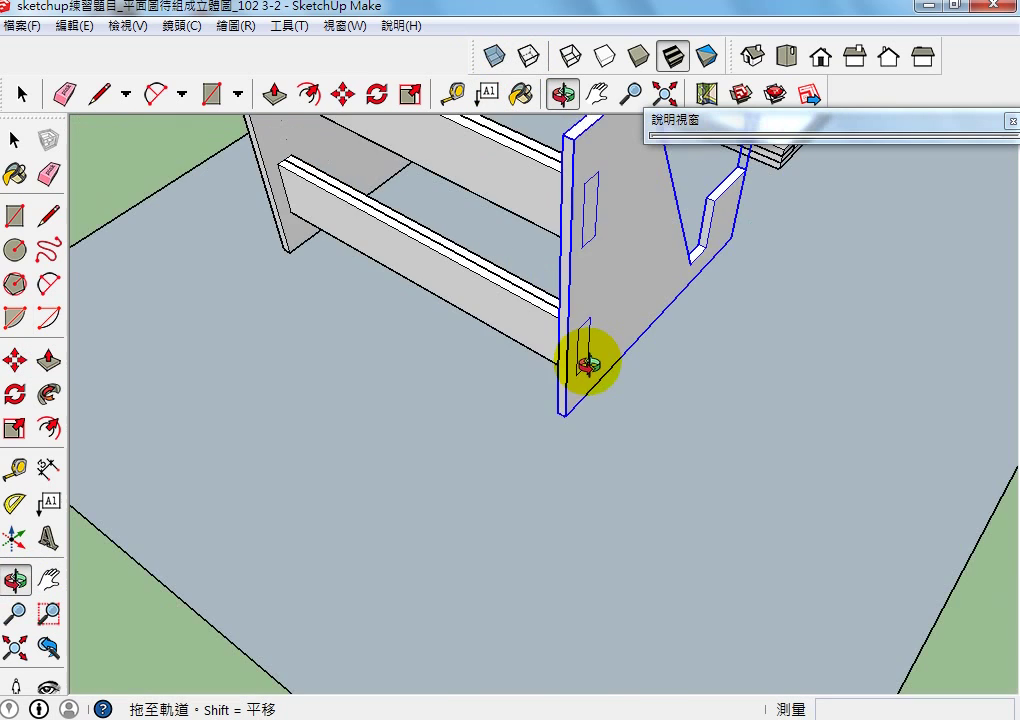
pyautogui.click(496, 56)
pyautogui.scroll(5, 576, 287)
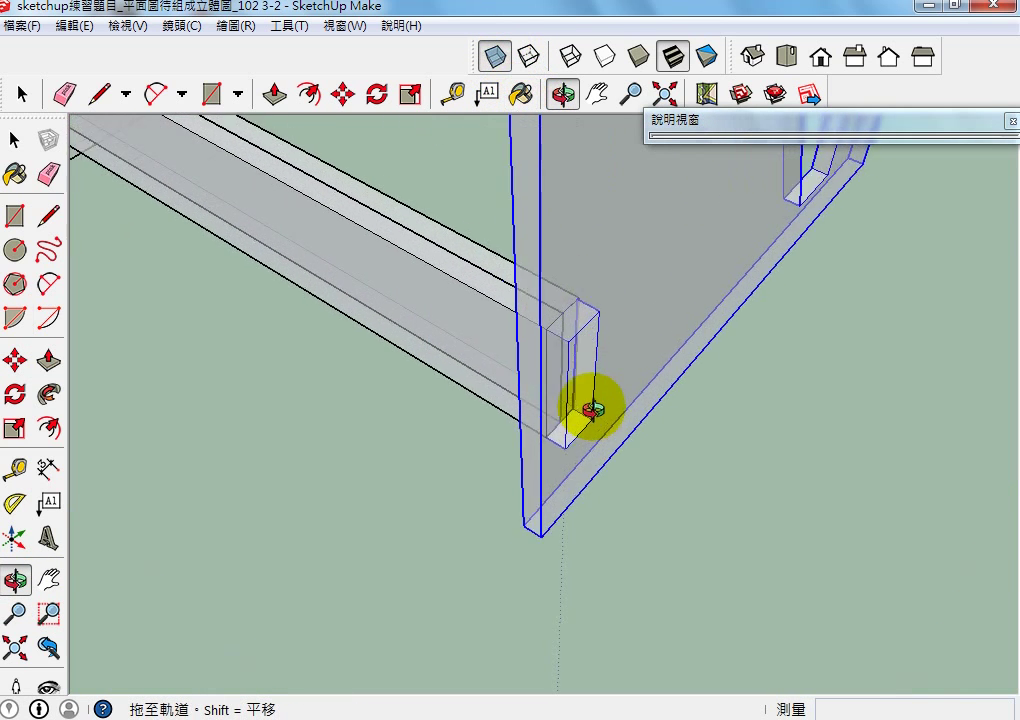
pyautogui.scroll(2, 592, 409)
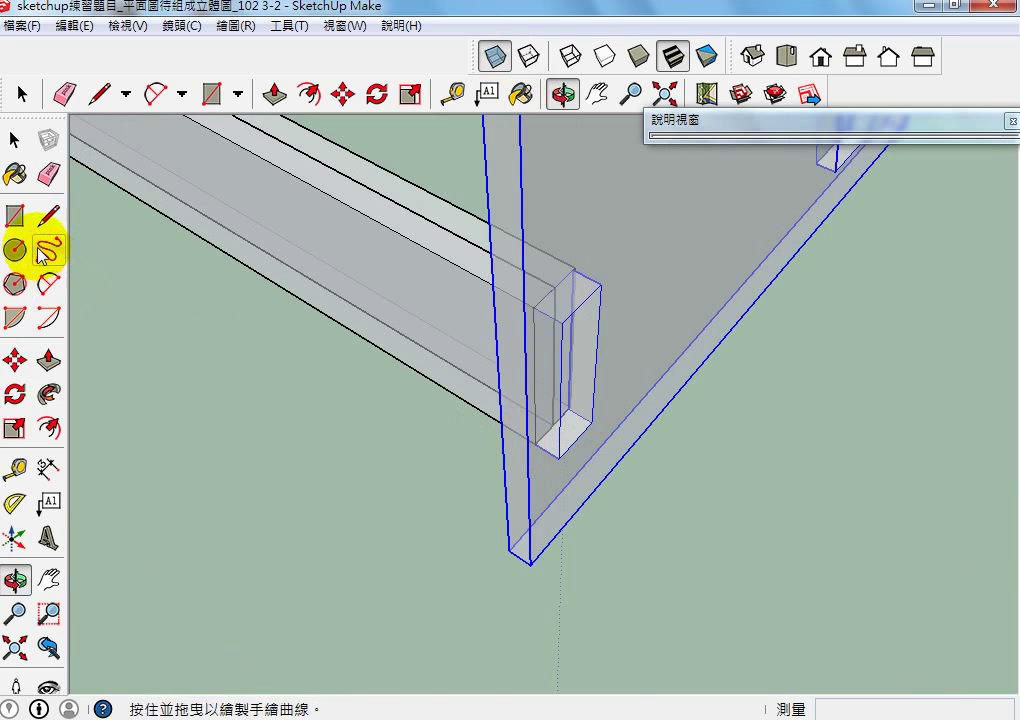
# Nudge the back panel 3.00 mm so the crossbar ends seat in its slots, X-ray off
pyautogui.click(14, 364)
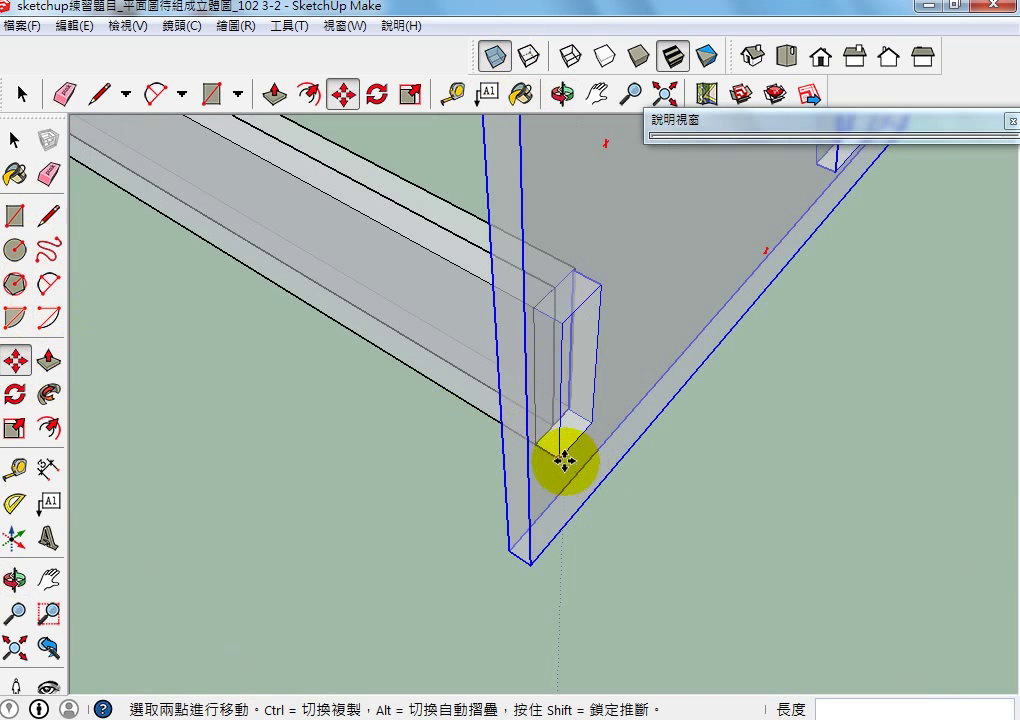
pyautogui.click(563, 458)
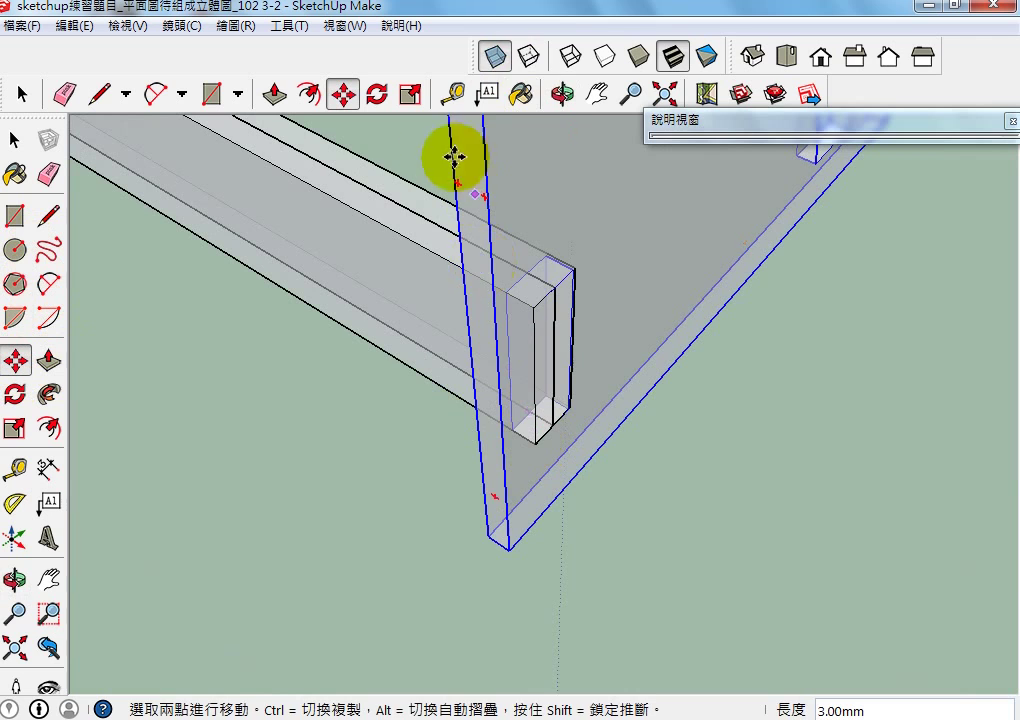
pyautogui.click(492, 55)
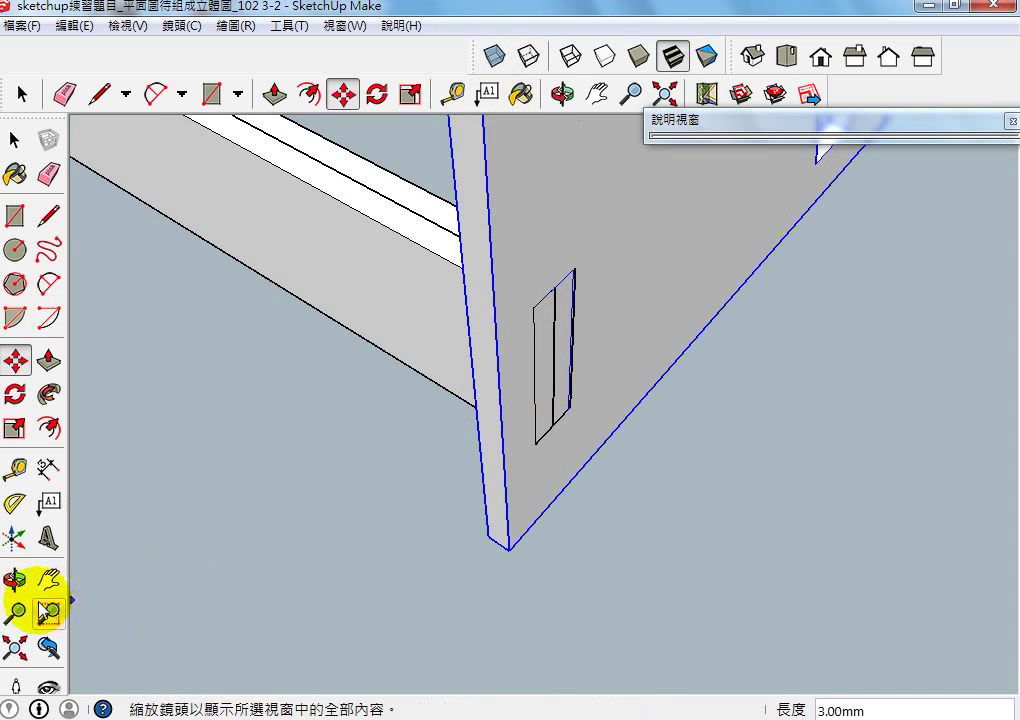
pyautogui.click(14, 578)
pyautogui.moveTo(200, 378); pyautogui.dragTo(243, 598)
pyautogui.click(48, 578)
pyautogui.moveTo(520, 485); pyautogui.dragTo(383, 483)
pyautogui.scroll(-3, 838, 392)
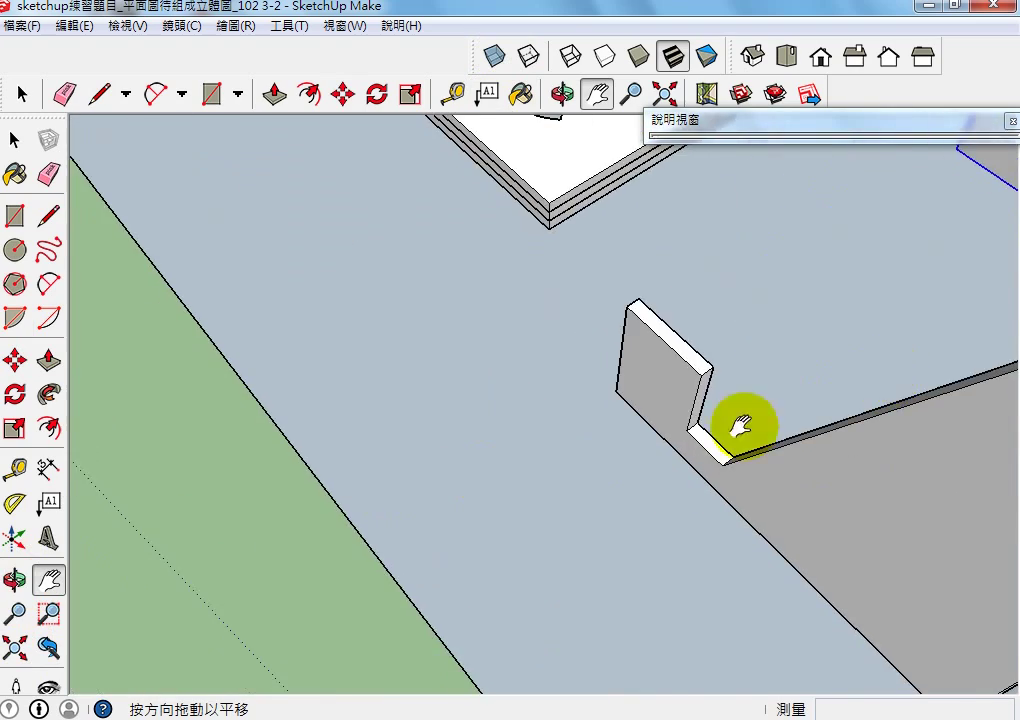
# Zoom out, orbit and pan to the three-layer wavy-cutout plate, then select the whole plate
pyautogui.scroll(-3, 319, 587)
pyautogui.scroll(-3, 503, 478)
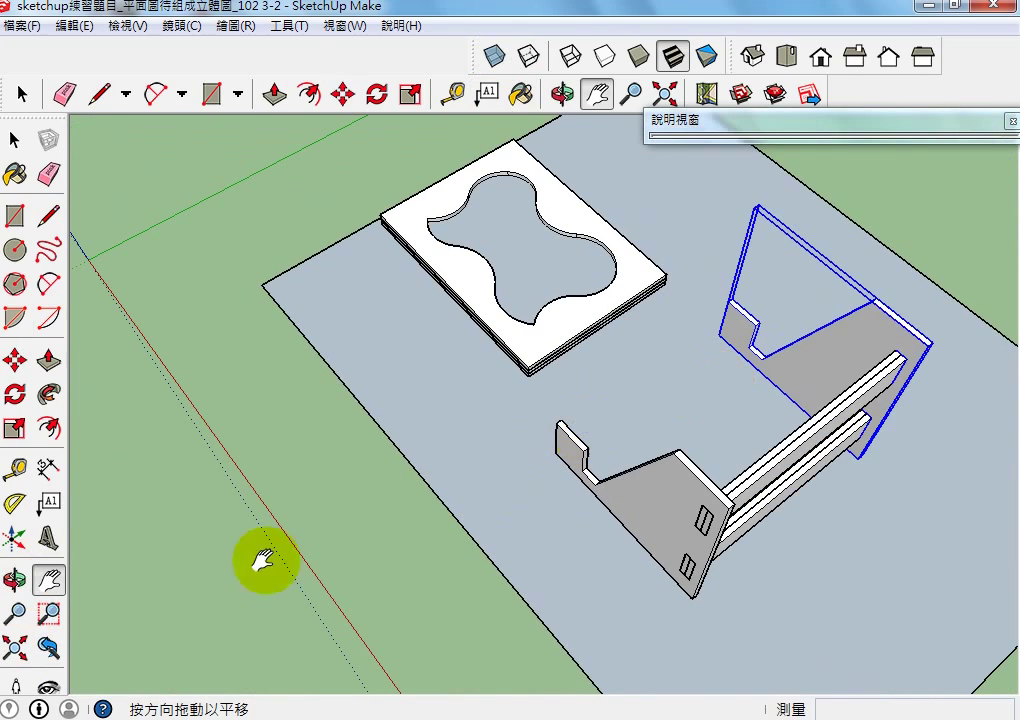
pyautogui.click(15, 579)
pyautogui.moveTo(412, 401); pyautogui.dragTo(804, 368)
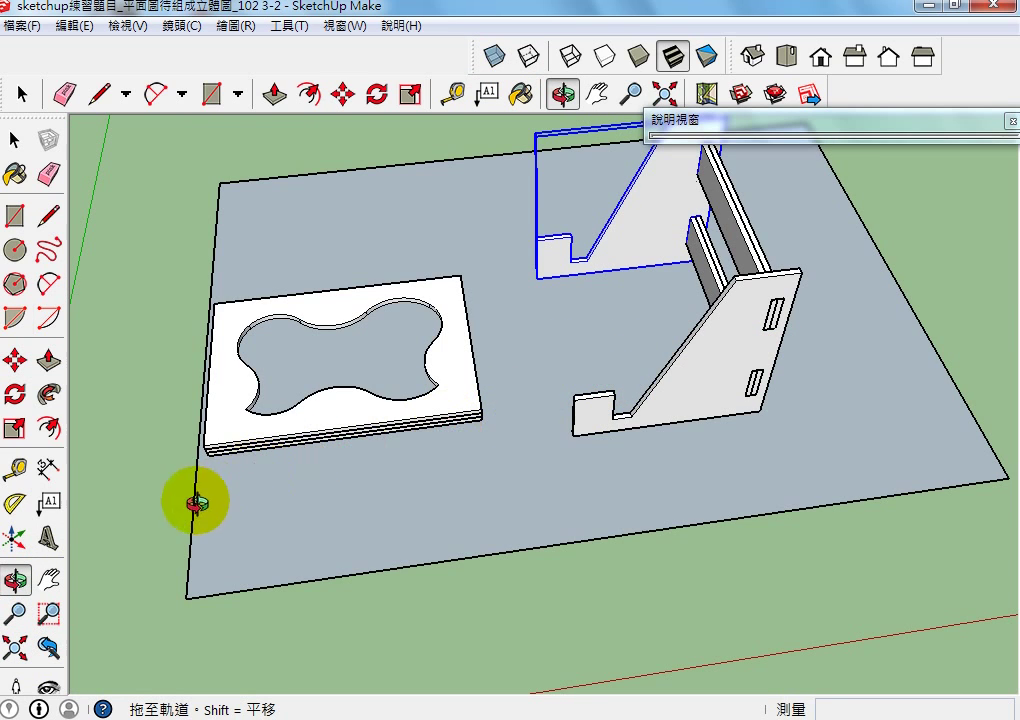
pyautogui.moveTo(307, 467); pyautogui.dragTo(110, 553)
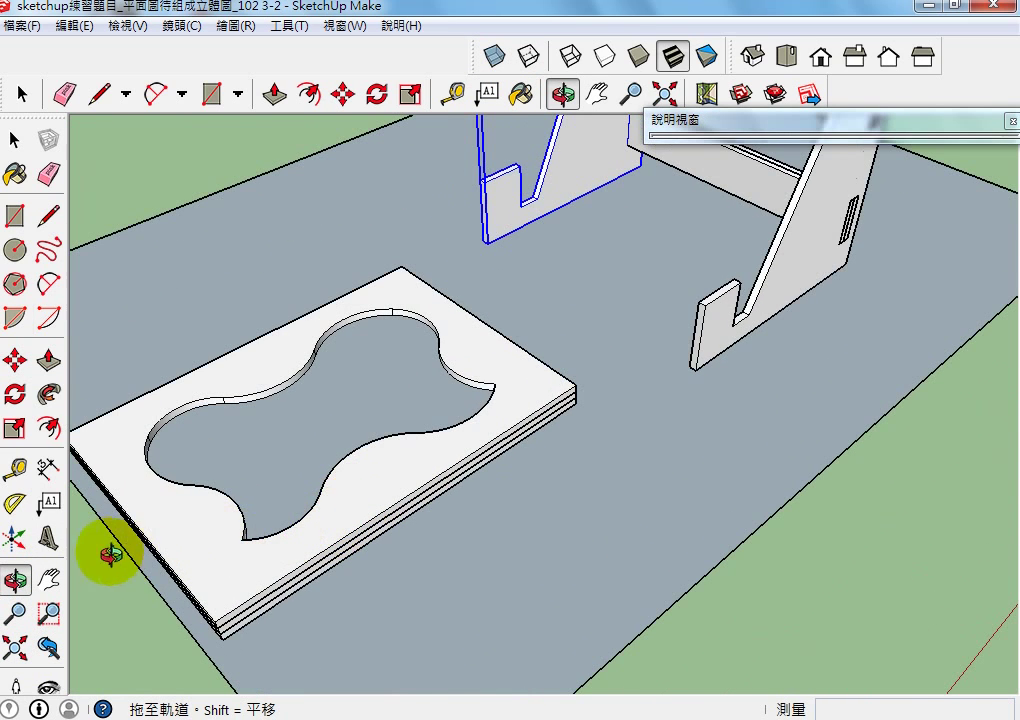
pyautogui.click(50, 577)
pyautogui.moveTo(305, 491); pyautogui.dragTo(455, 401)
pyautogui.scroll(5, 353, 476)
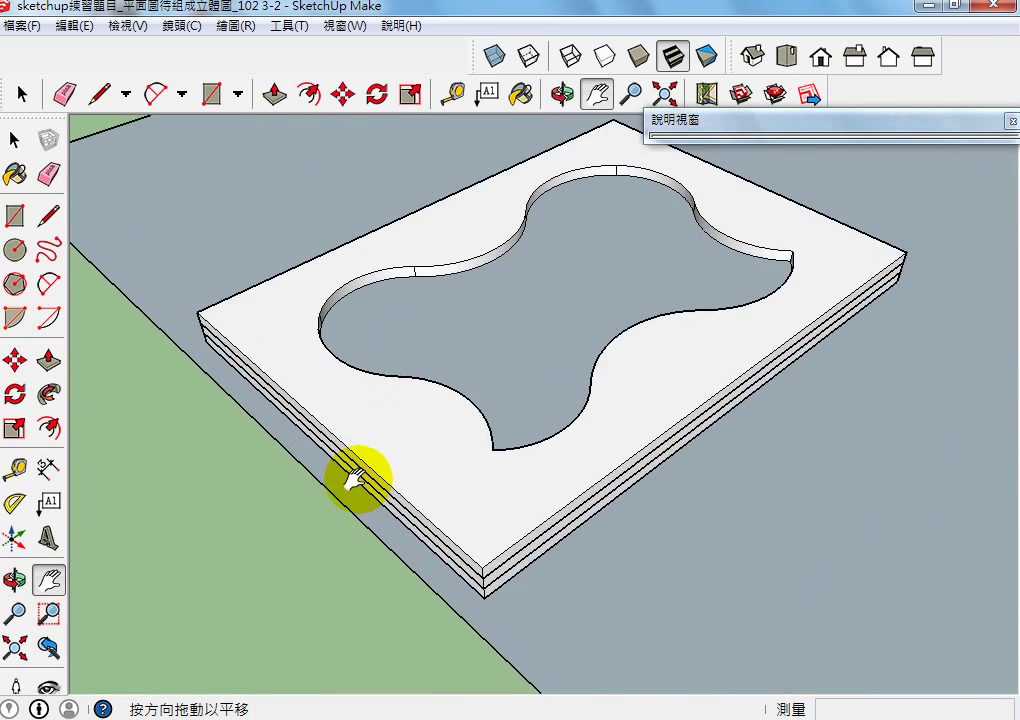
pyautogui.click(14, 138)
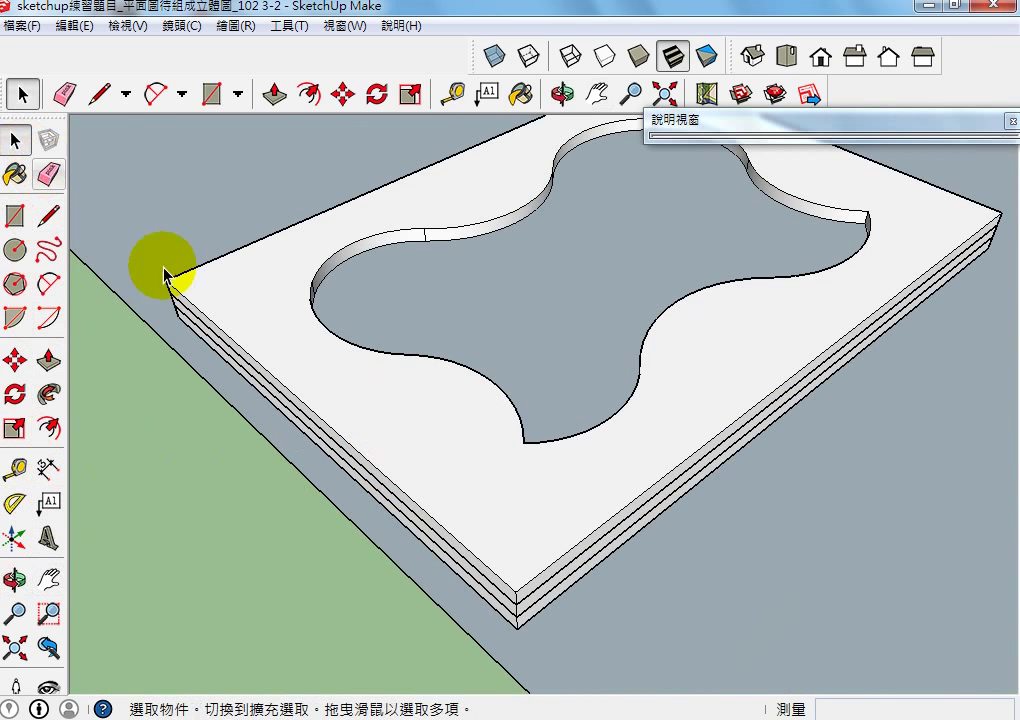
pyautogui.tripleClick(524, 605)
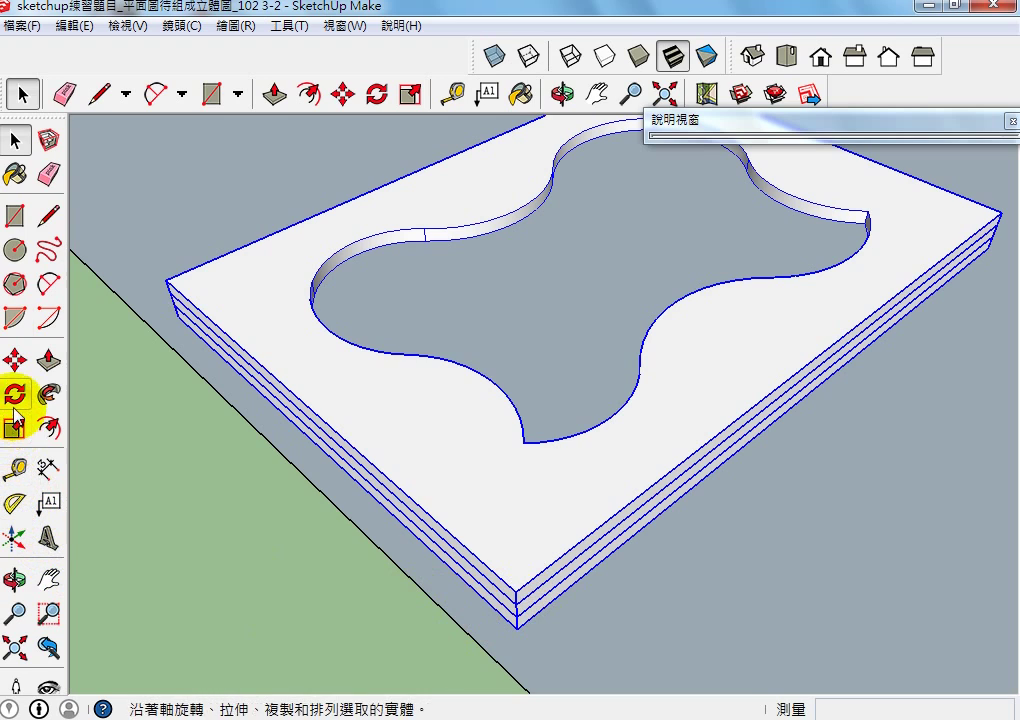
# Rotate the stacked plate 90° about its front corner and fit the model in view
pyautogui.click(516, 626)
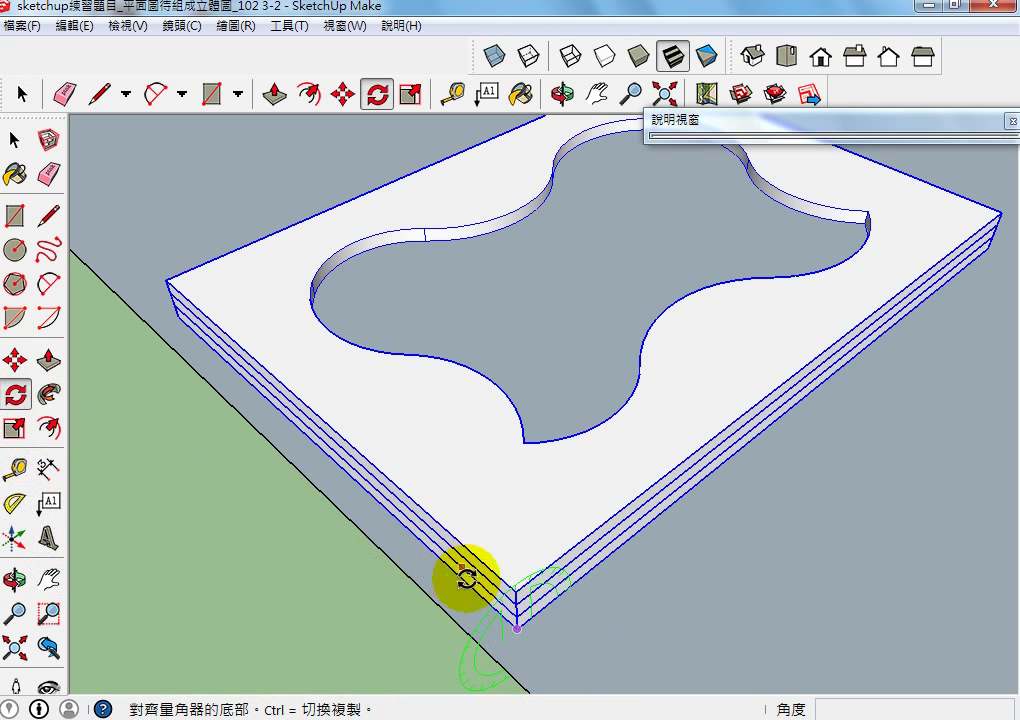
pyautogui.press('Escape')
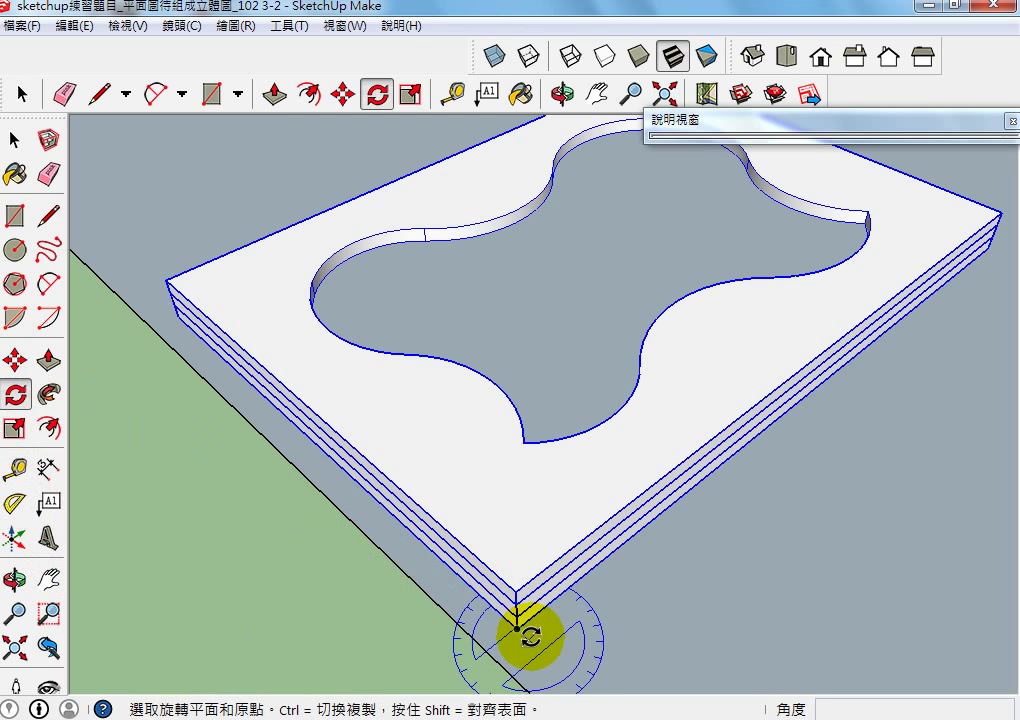
pyautogui.click(515, 625)
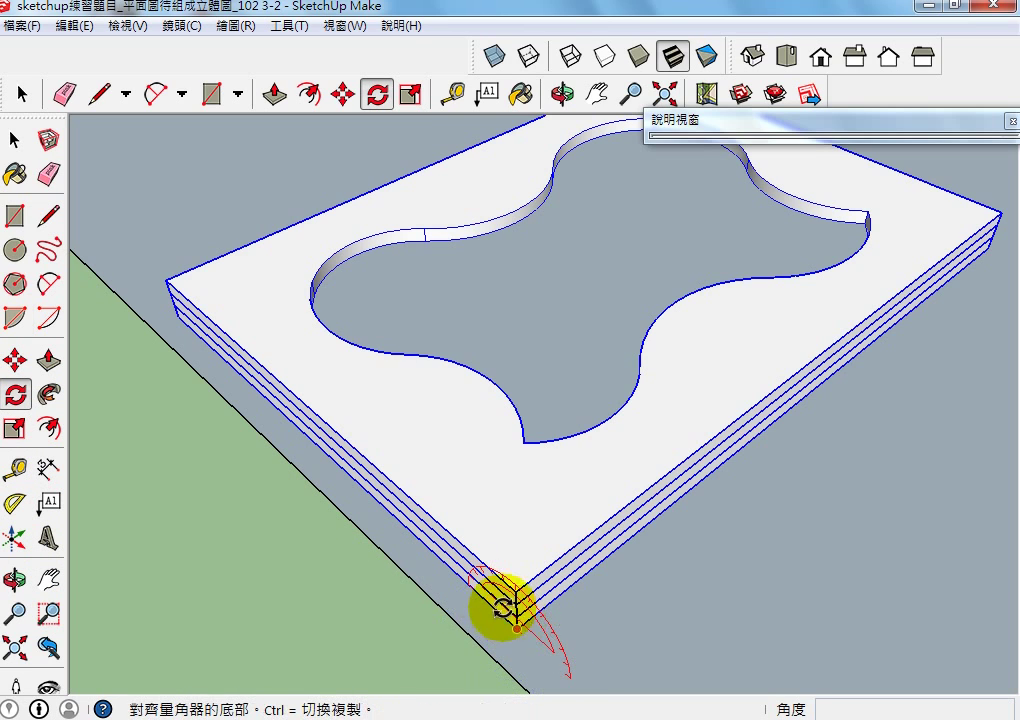
pyautogui.click(394, 518)
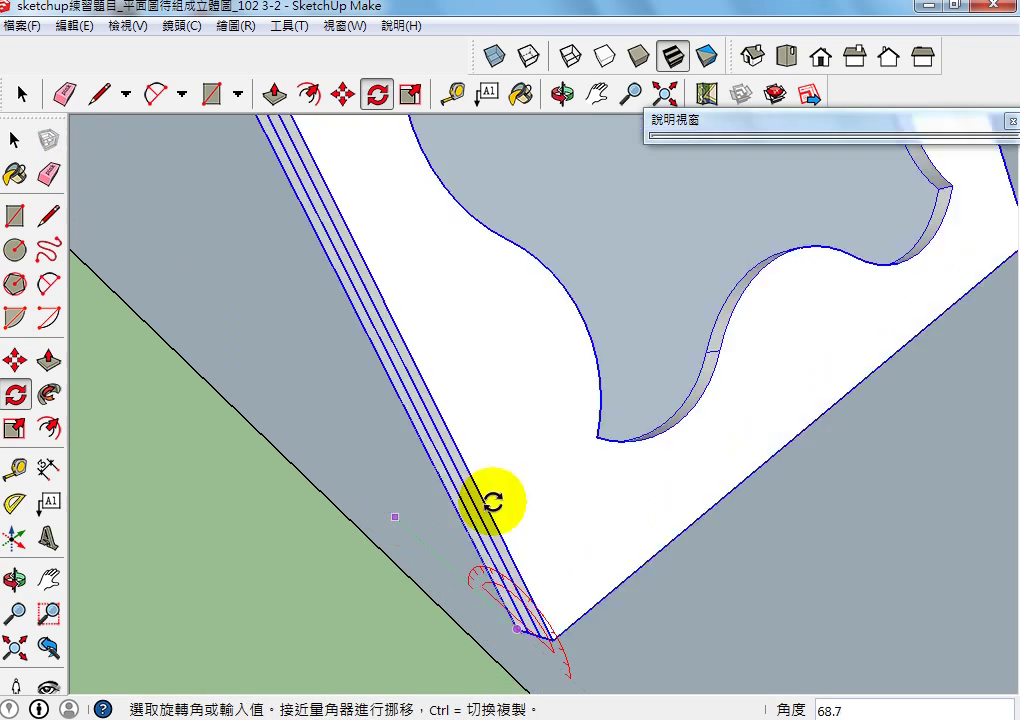
pyautogui.write('90')
pyautogui.press('Return')
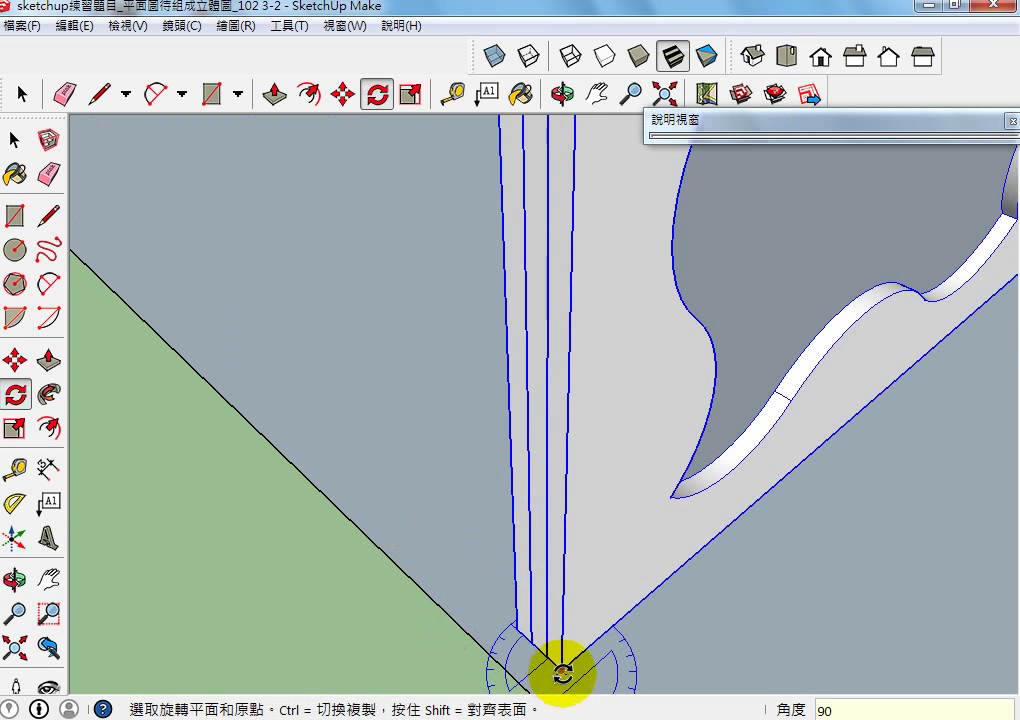
pyautogui.click(15, 648)
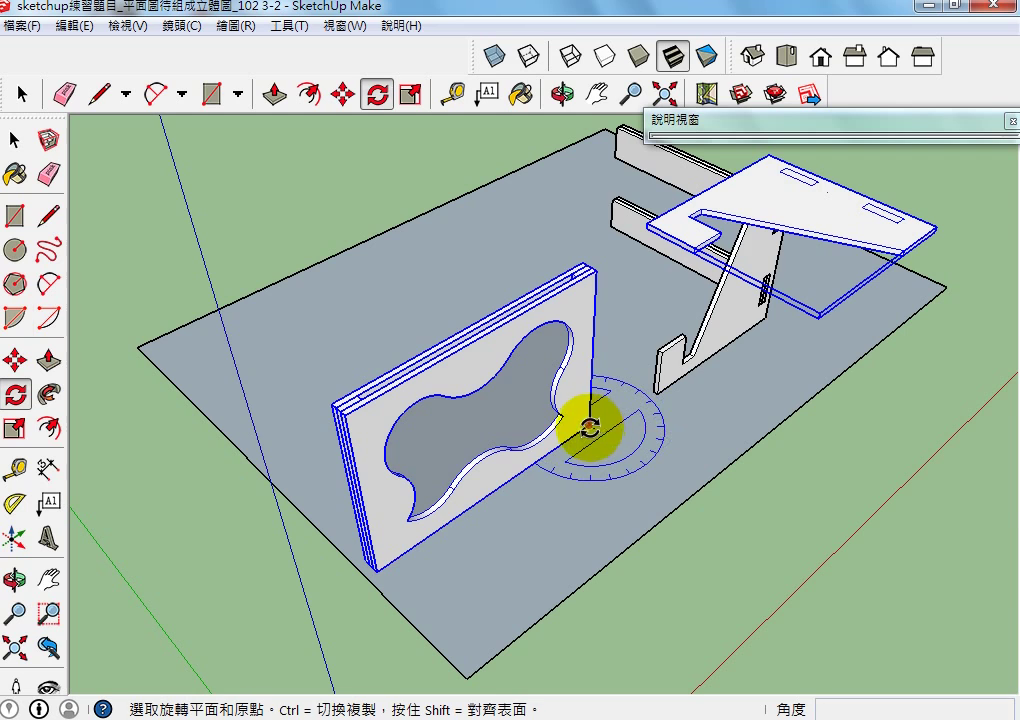
# Undo a further trial rotation of the plate and clear the selection
pyautogui.click(588, 428)
pyautogui.click(516, 474)
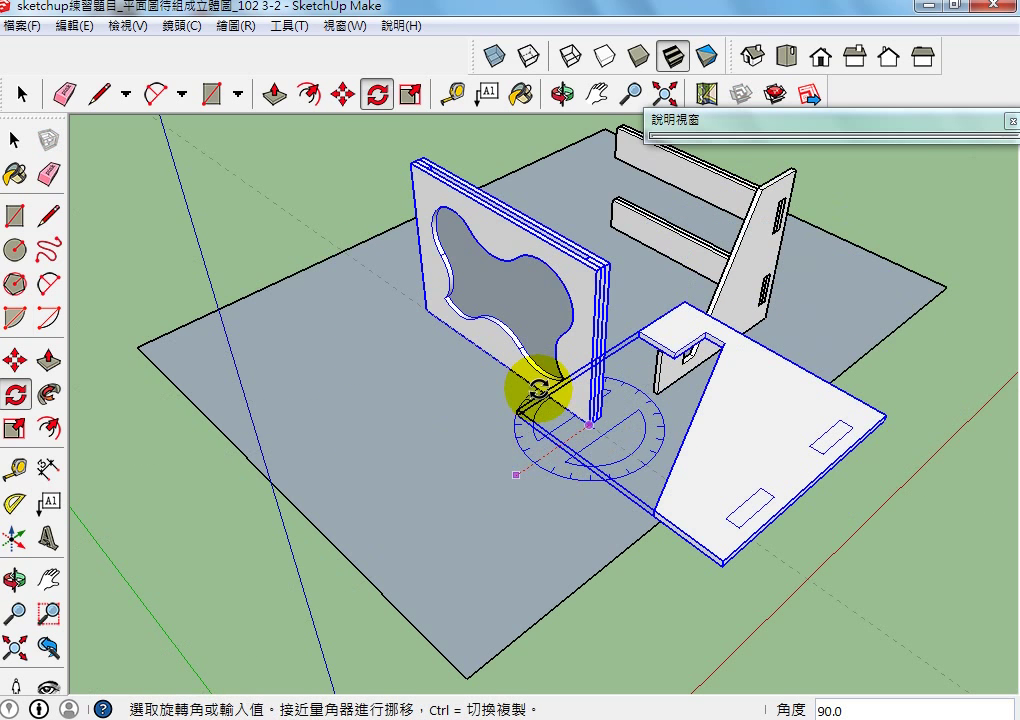
pyautogui.click(540, 388)
pyautogui.hotkey('ctrl', 'z')
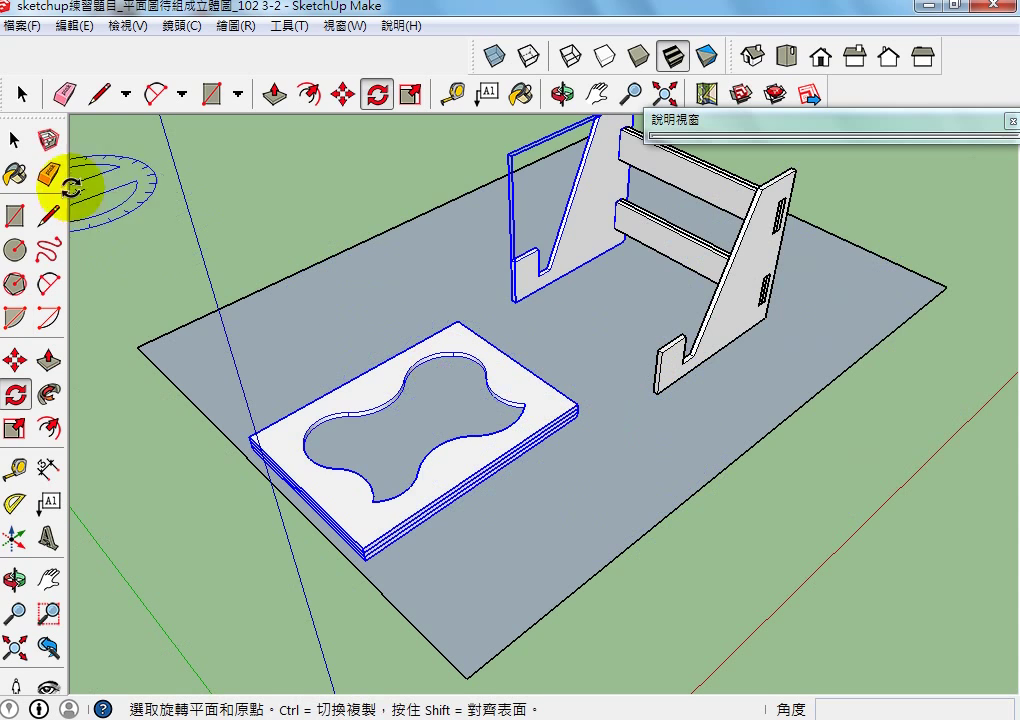
pyautogui.click(14, 139)
pyautogui.click(398, 323)
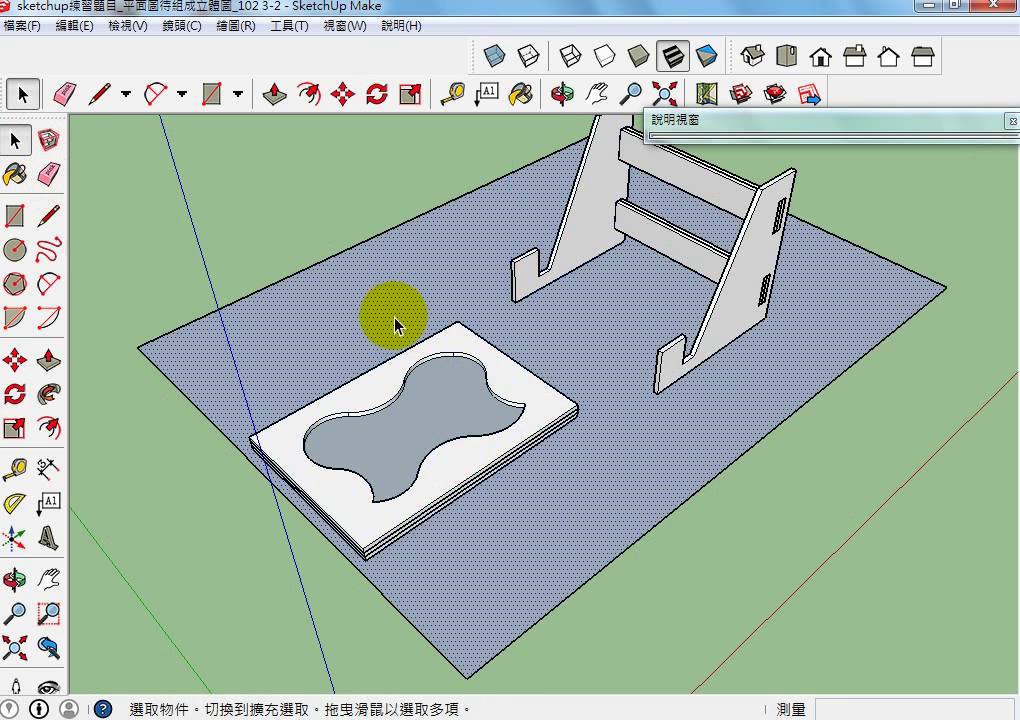
# Select the stacked plate and rotate it 90° about its near corner
pyautogui.scroll(3, 378, 519)
pyautogui.click(367, 529)
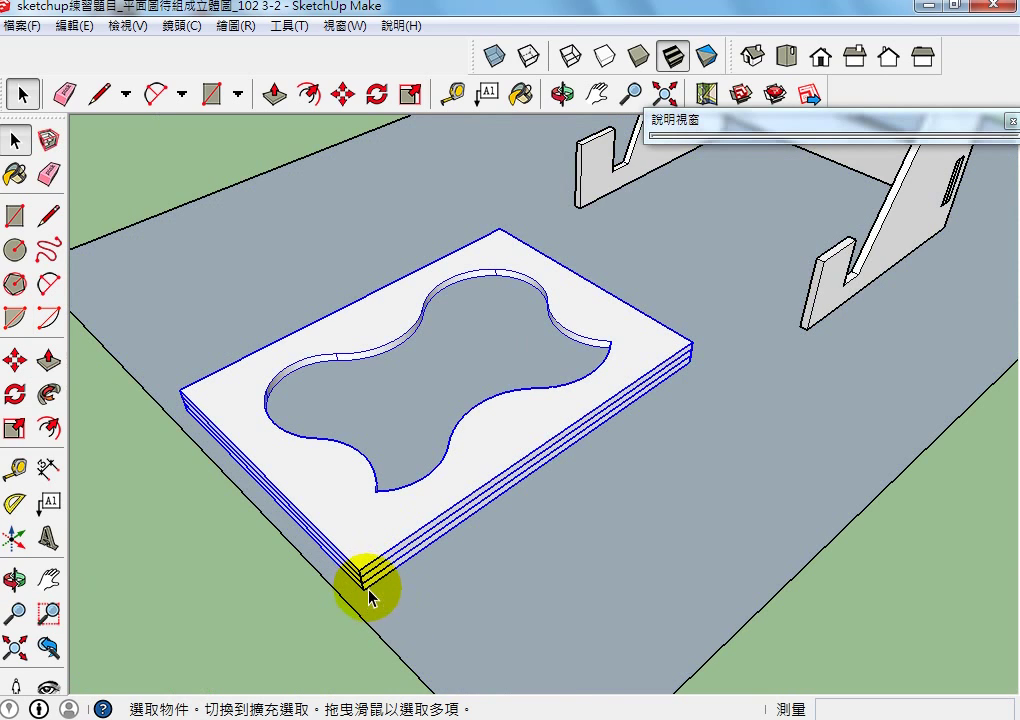
pyautogui.click(14, 393)
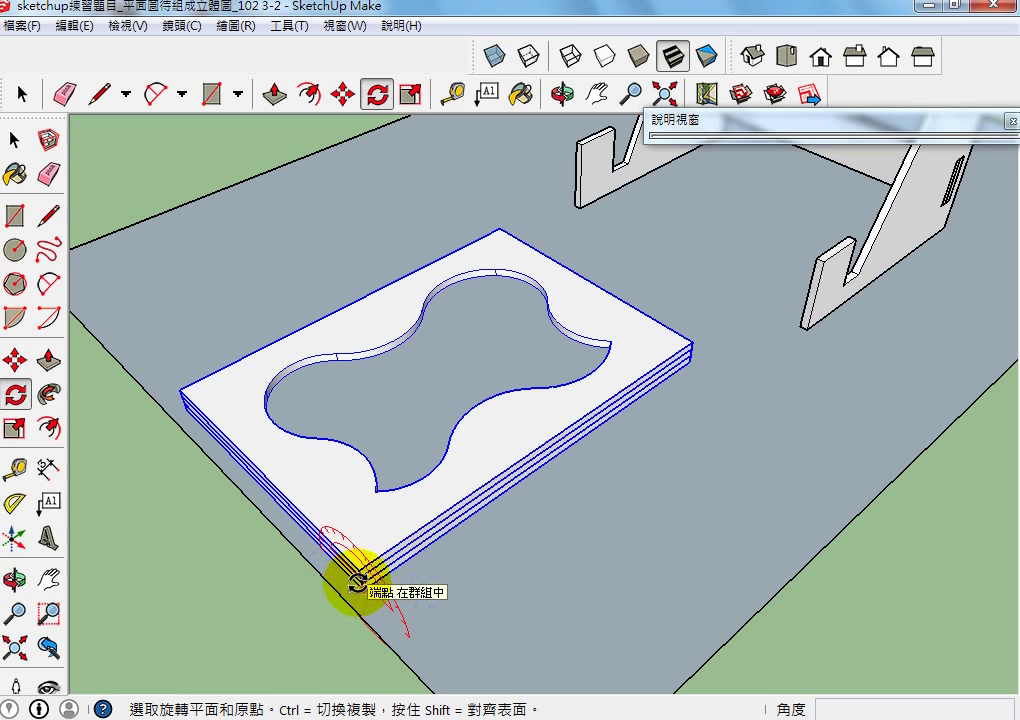
pyautogui.click(360, 587)
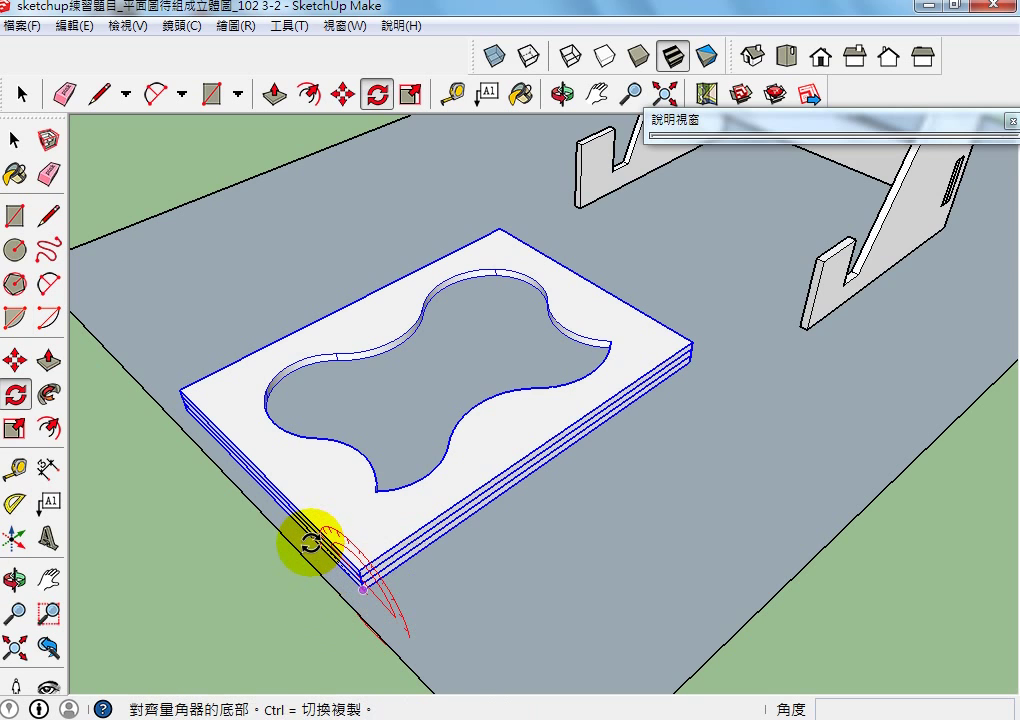
pyautogui.click(314, 539)
pyautogui.write('90')
pyautogui.press('Return')
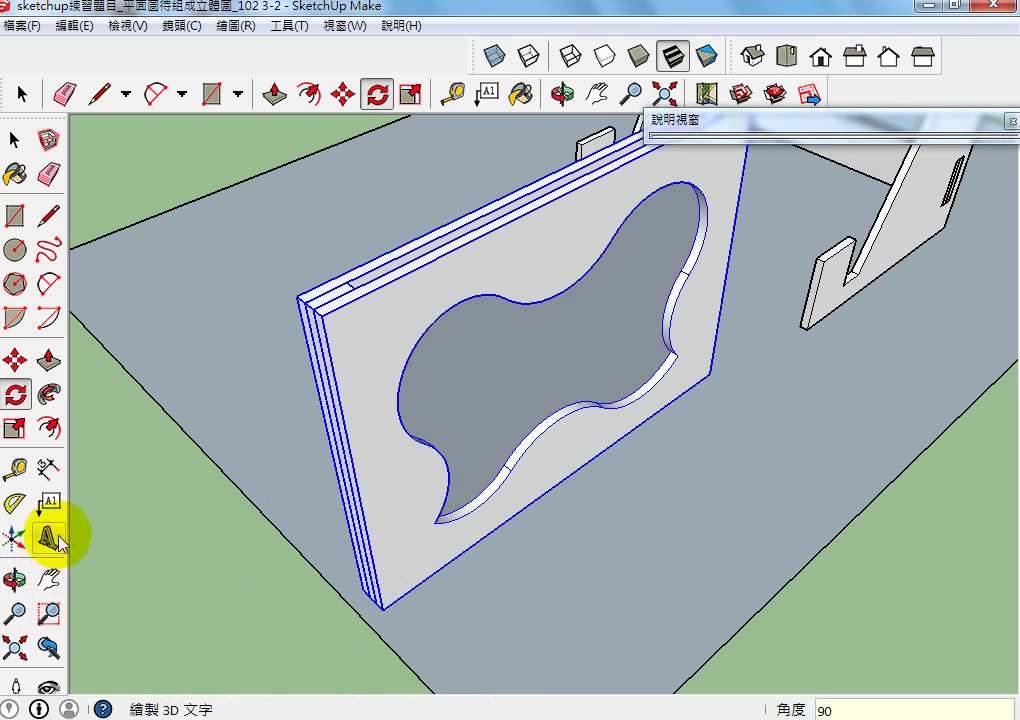
# Rotate the plate a second 90° about its bottom corner so it stands on edge
pyautogui.click(710, 375)
pyautogui.click(633, 432)
pyautogui.write('90')
pyautogui.press('Return')
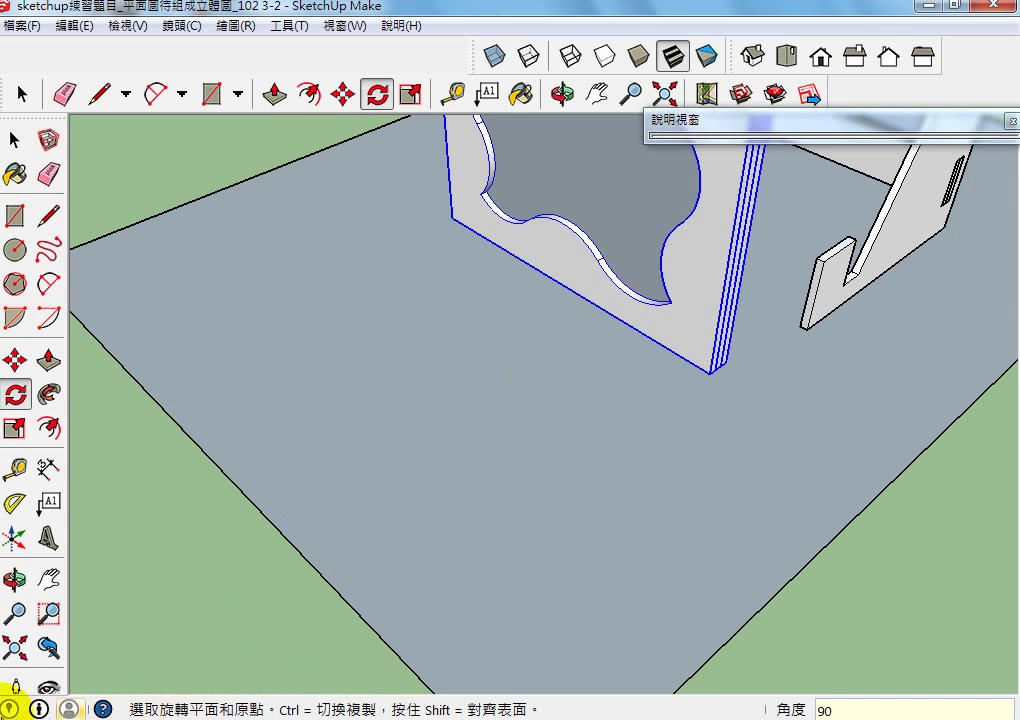
pyautogui.click(15, 647)
pyautogui.click(49, 577)
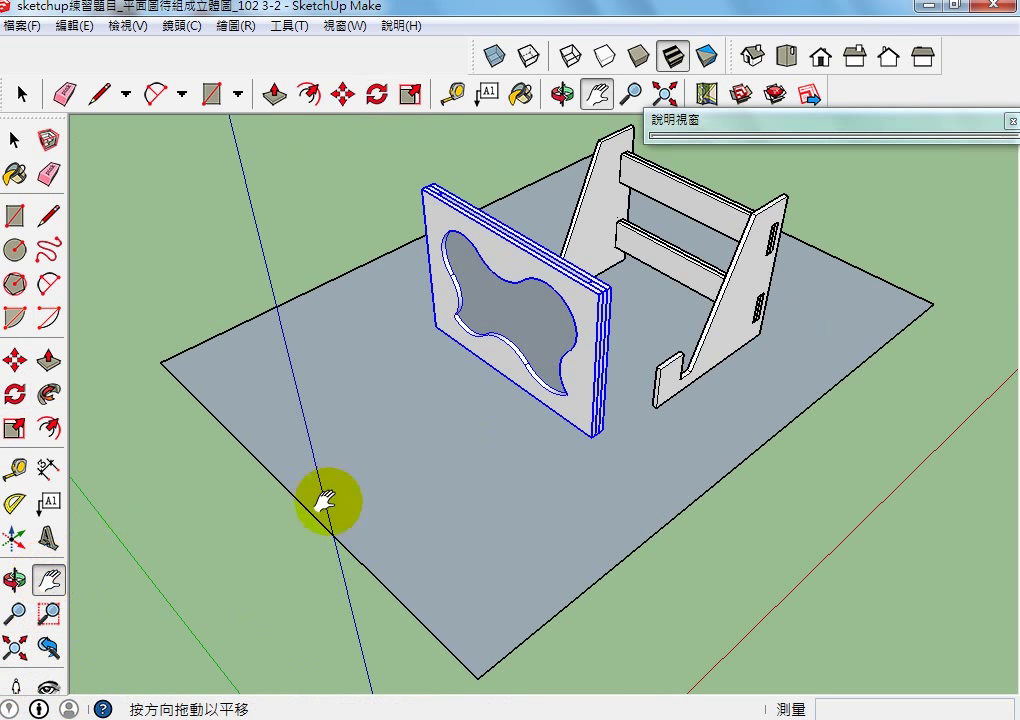
# Move the upright plate by its bottom corner into the stand's front slot
pyautogui.moveTo(517, 355); pyautogui.dragTo(376, 513)
pyautogui.scroll(3, 387, 501)
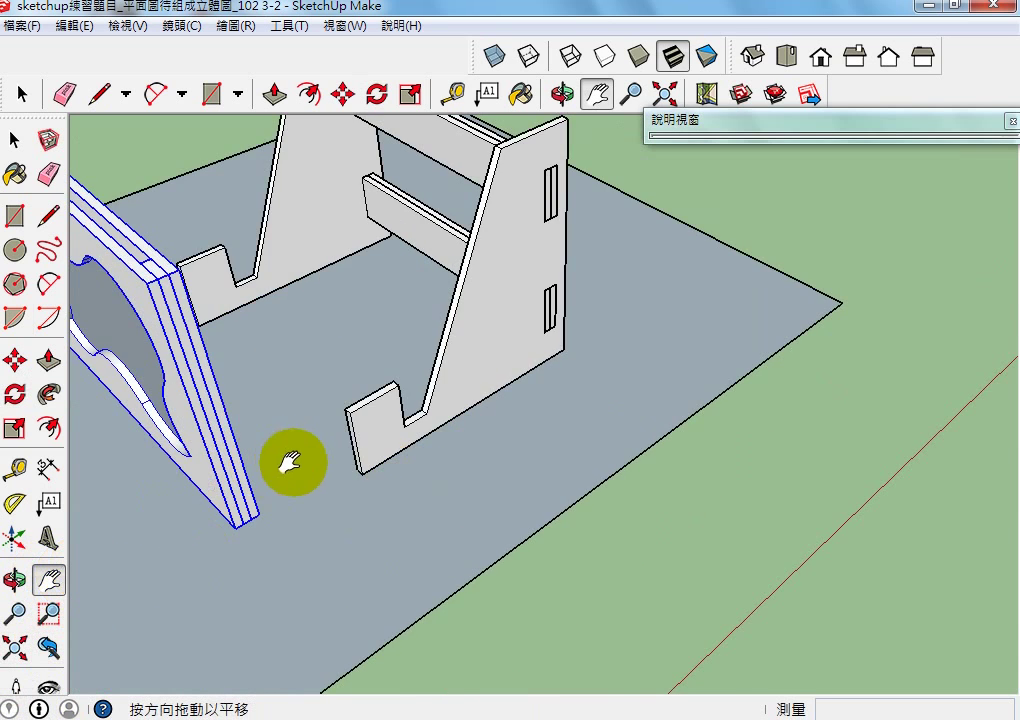
pyautogui.moveTo(291, 455); pyautogui.dragTo(410, 505)
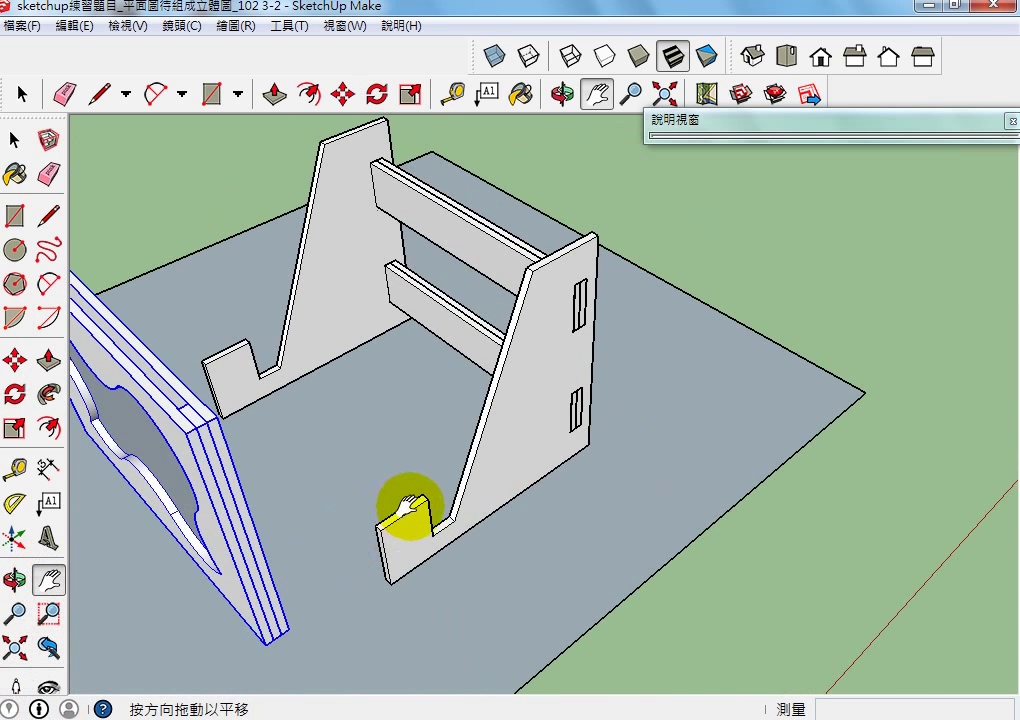
pyautogui.click(15, 360)
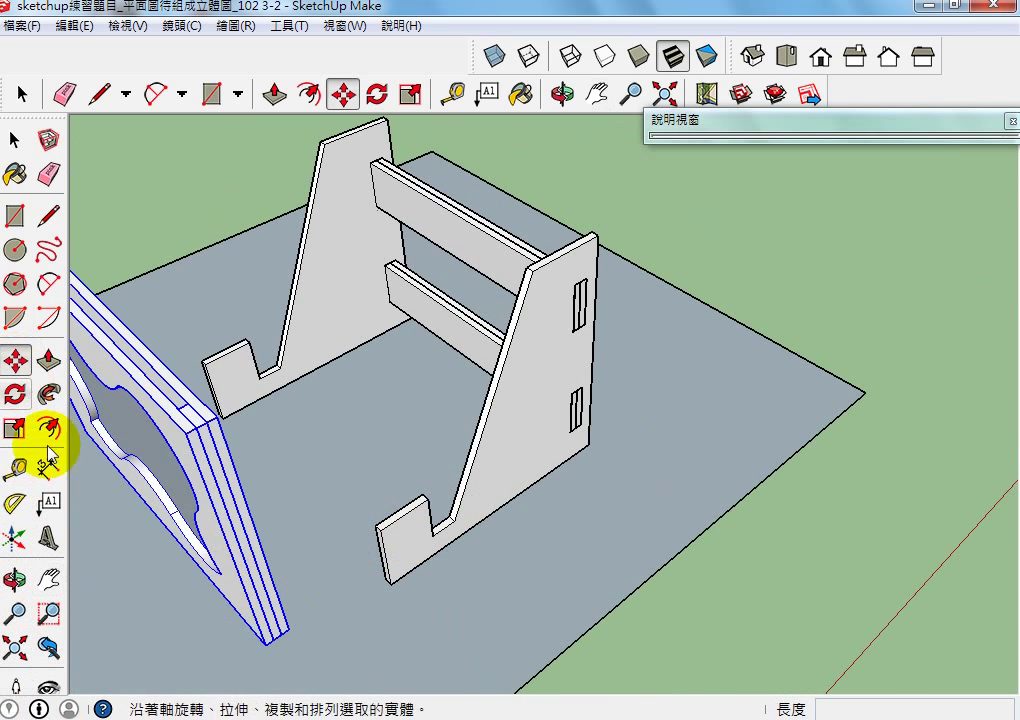
pyautogui.click(287, 633)
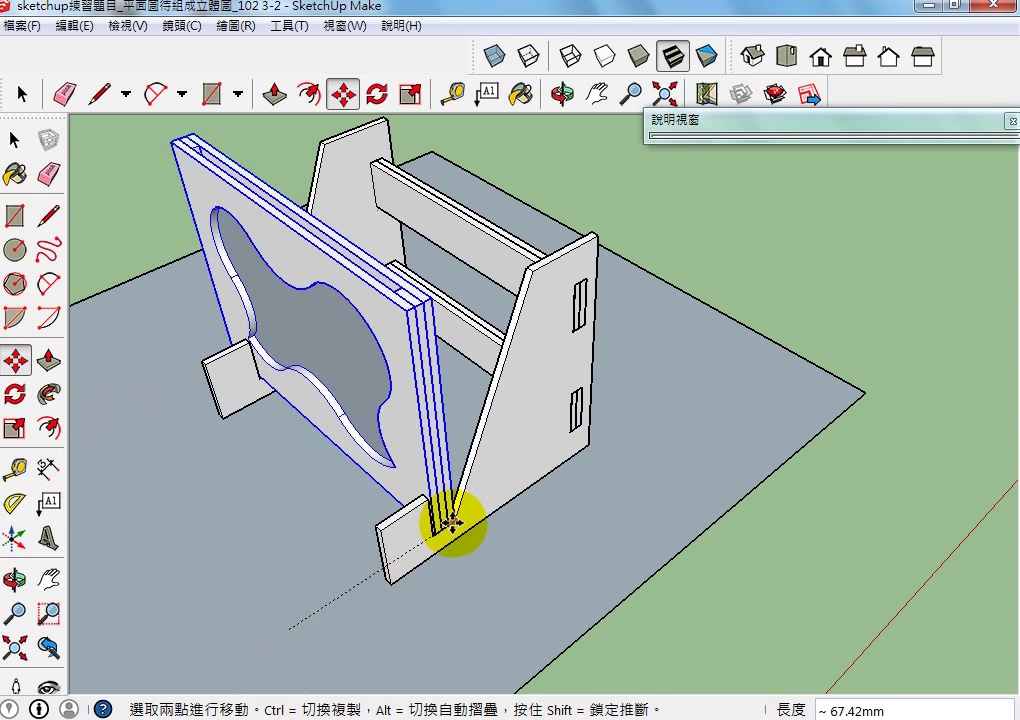
pyautogui.click(455, 523)
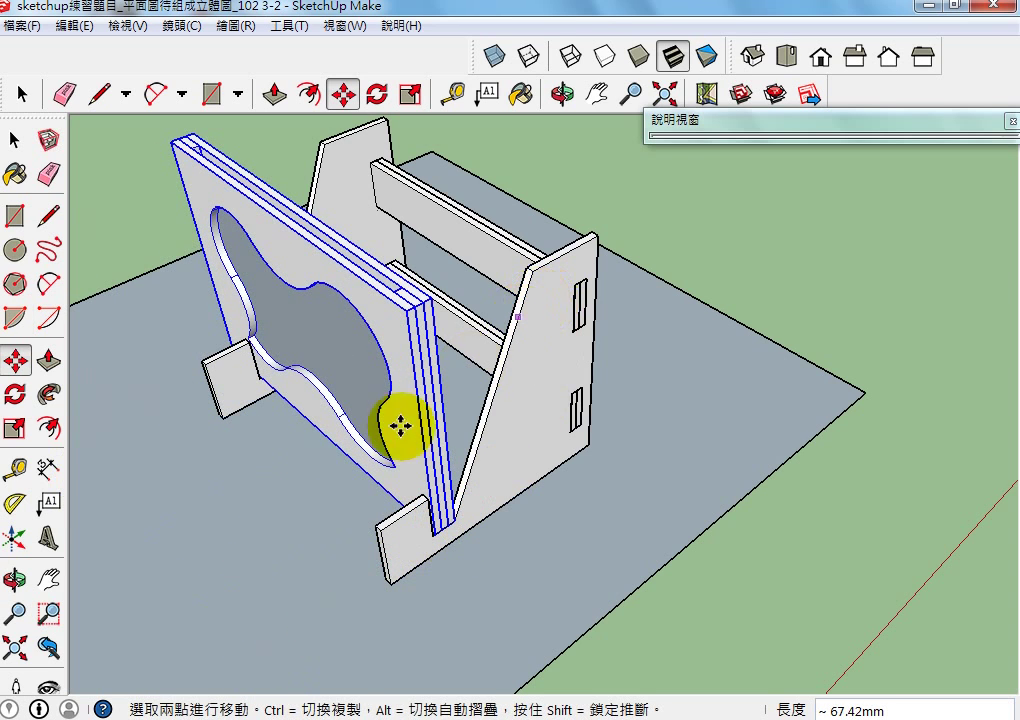
# Tilt the plate back 24° about its base corner so it leans on the supports
pyautogui.click(15, 578)
pyautogui.moveTo(403, 496); pyautogui.dragTo(262, 458)
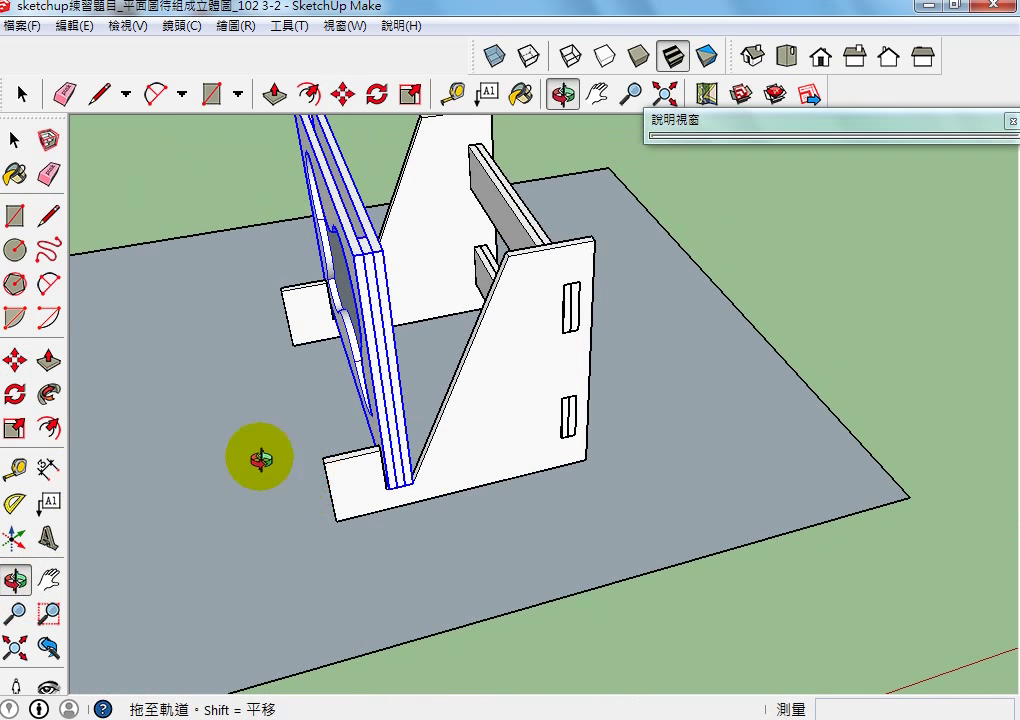
pyautogui.click(20, 397)
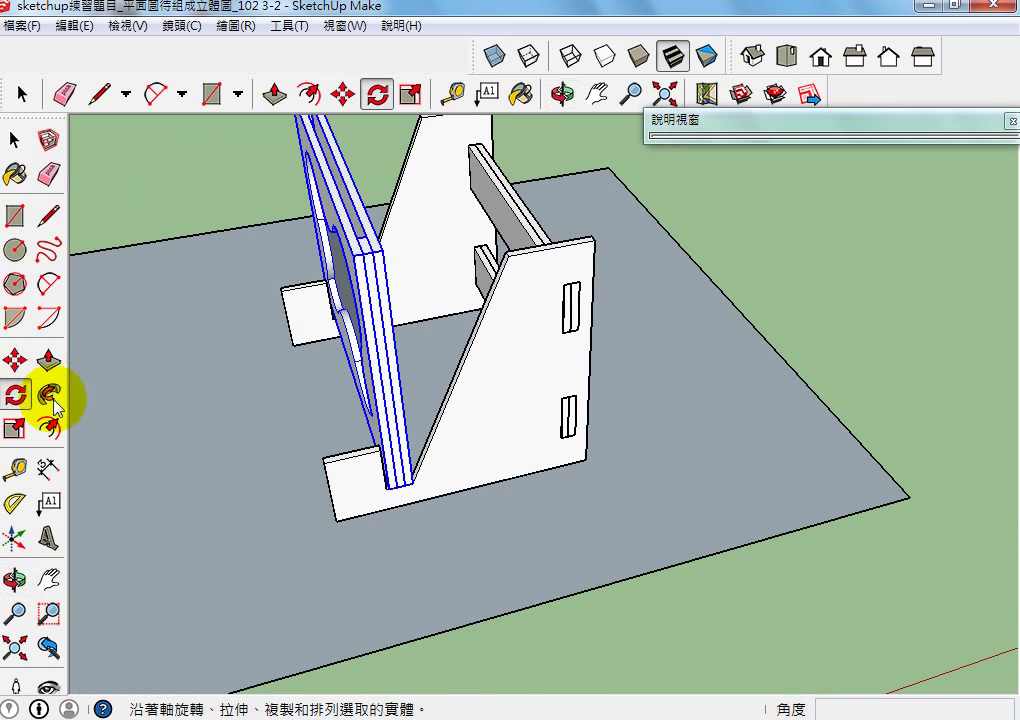
pyautogui.click(412, 484)
pyautogui.click(395, 341)
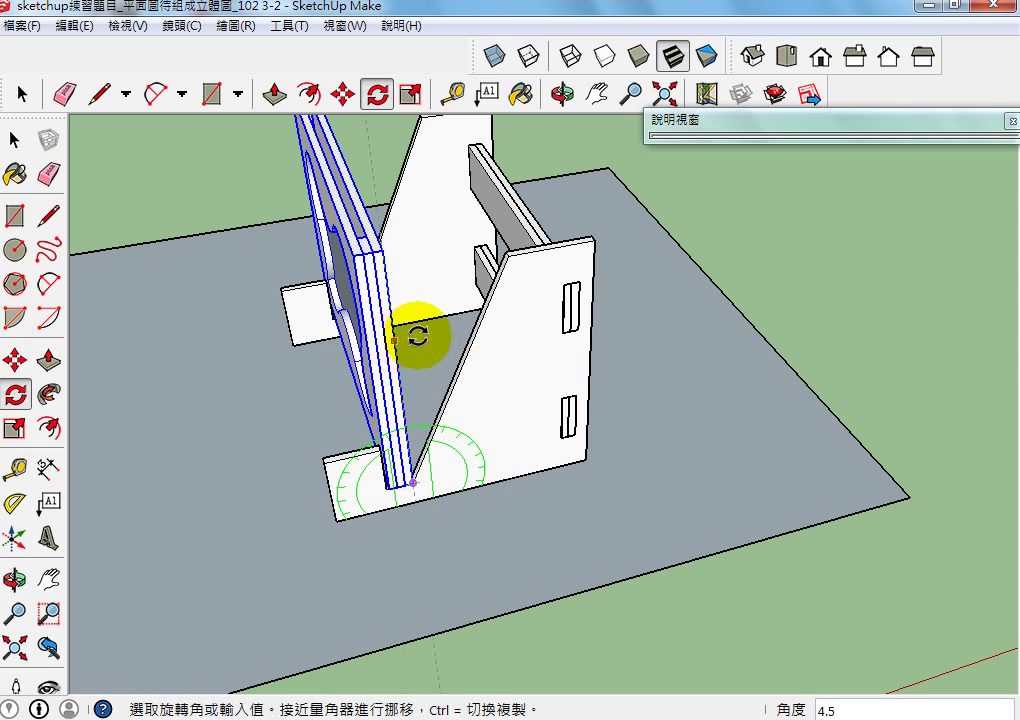
pyautogui.click(513, 256)
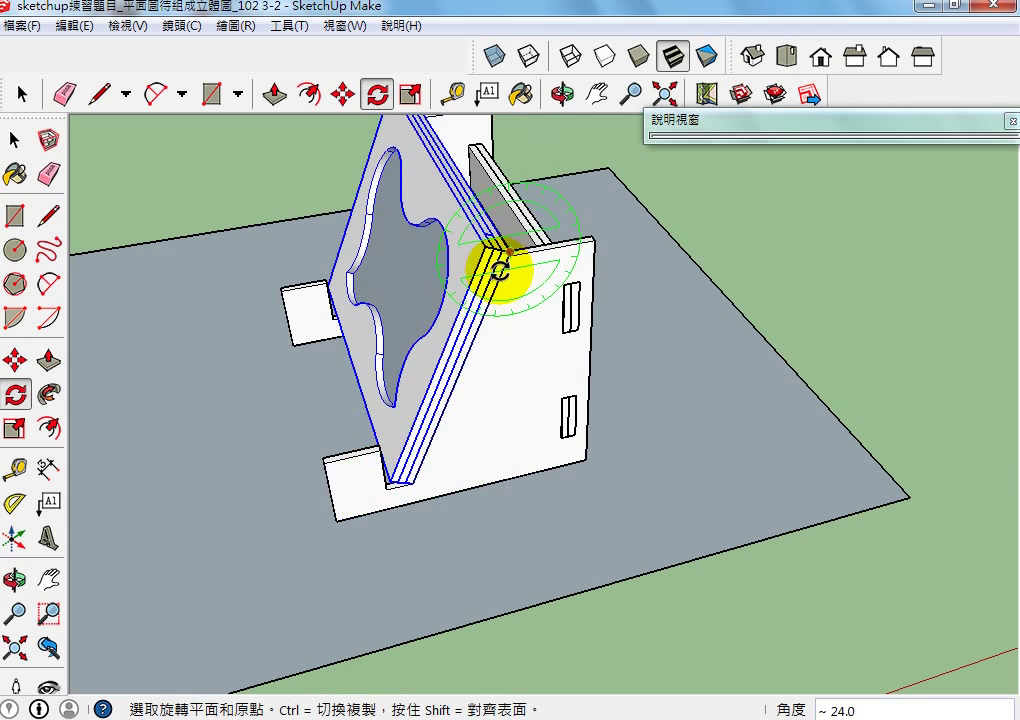
pyautogui.click(15, 580)
pyautogui.moveTo(173, 533); pyautogui.dragTo(460, 468)
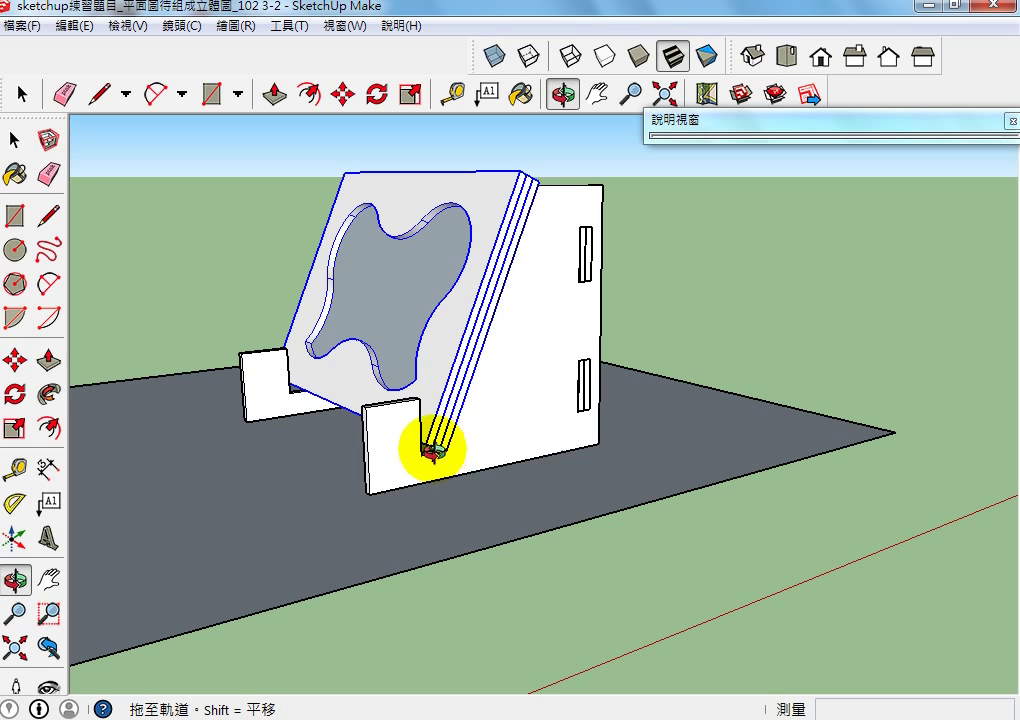
# Slide the tilted plate about 12.23 mm sideways against the supports and clear the selection
pyautogui.moveTo(319, 433); pyautogui.dragTo(583, 597)
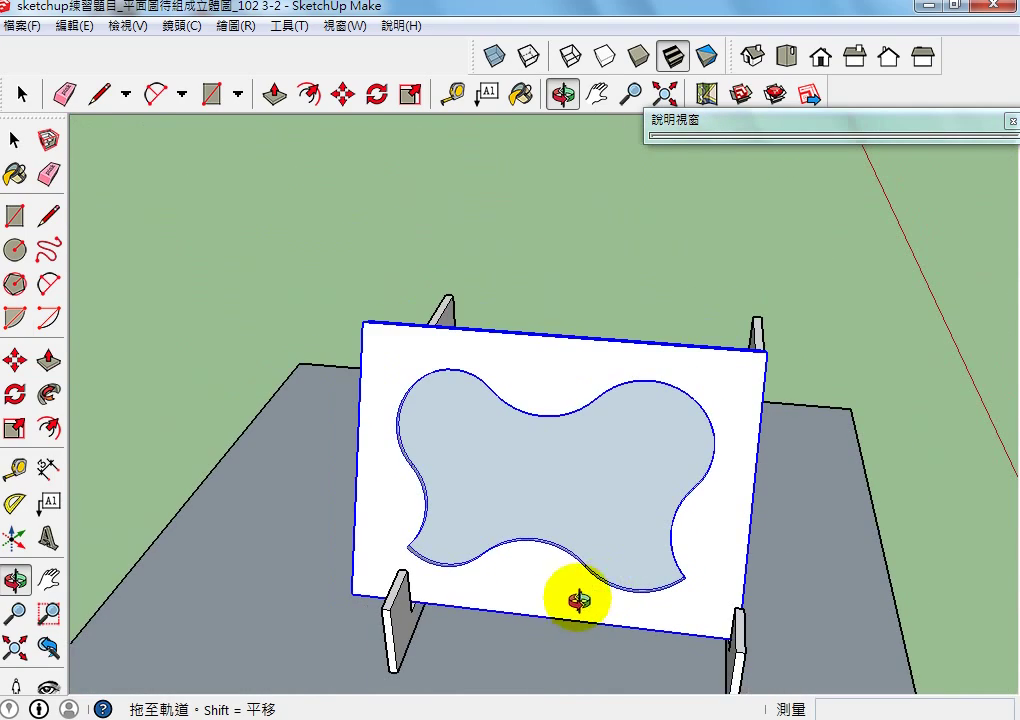
pyautogui.click(14, 360)
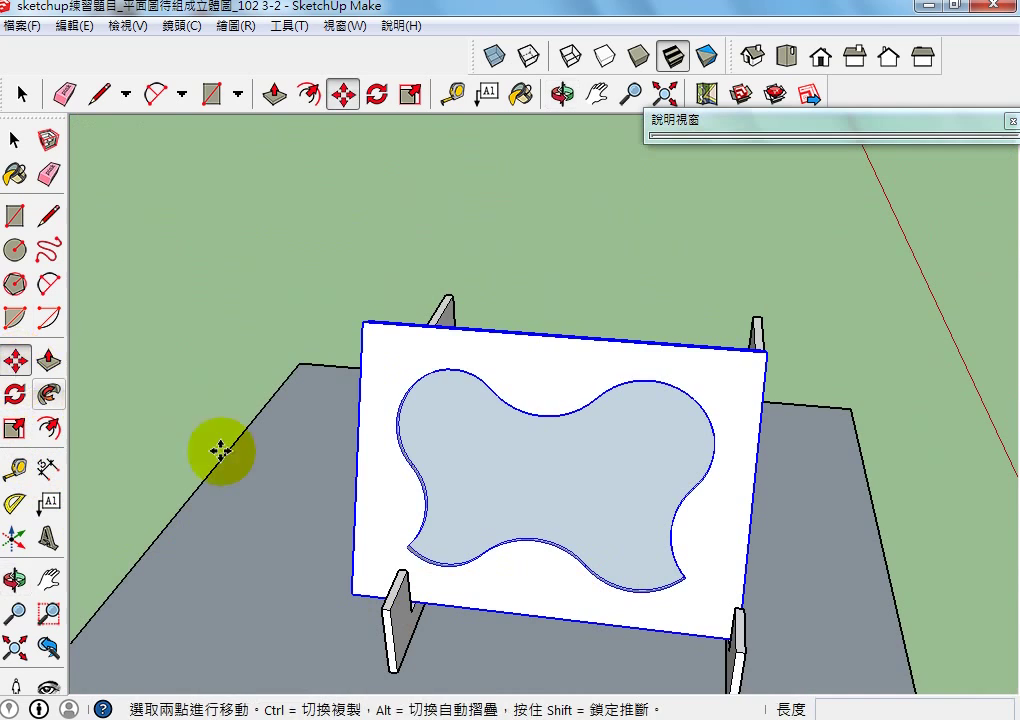
pyautogui.click(520, 614)
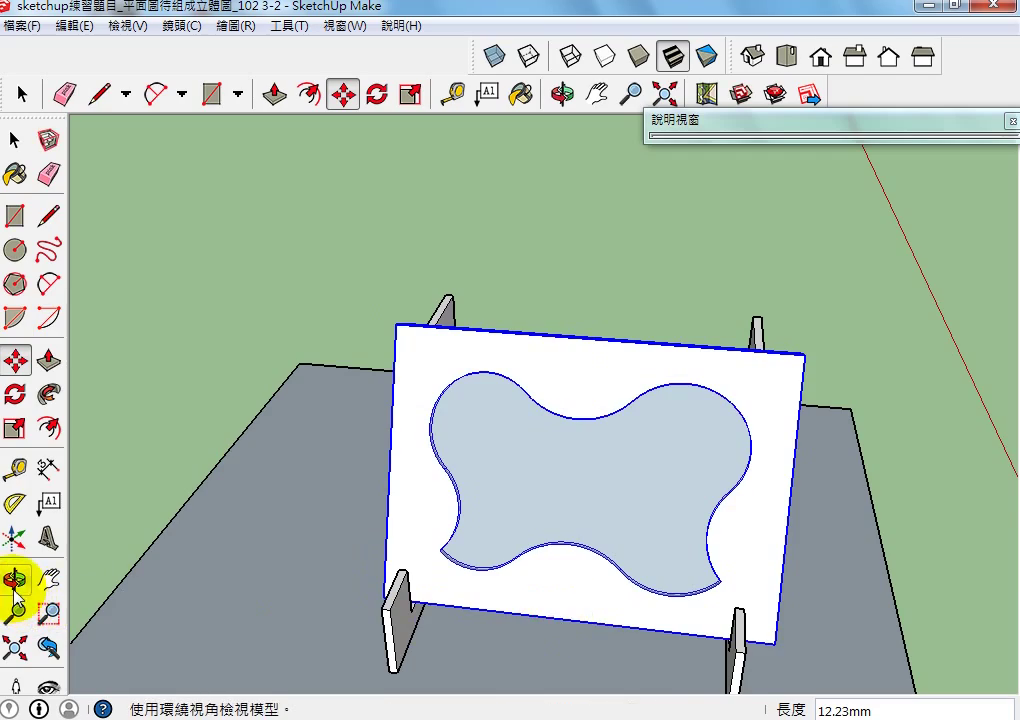
pyautogui.click(15, 578)
pyautogui.moveTo(212, 565); pyautogui.dragTo(383, 574)
pyautogui.click(14, 140)
pyautogui.click(186, 286)
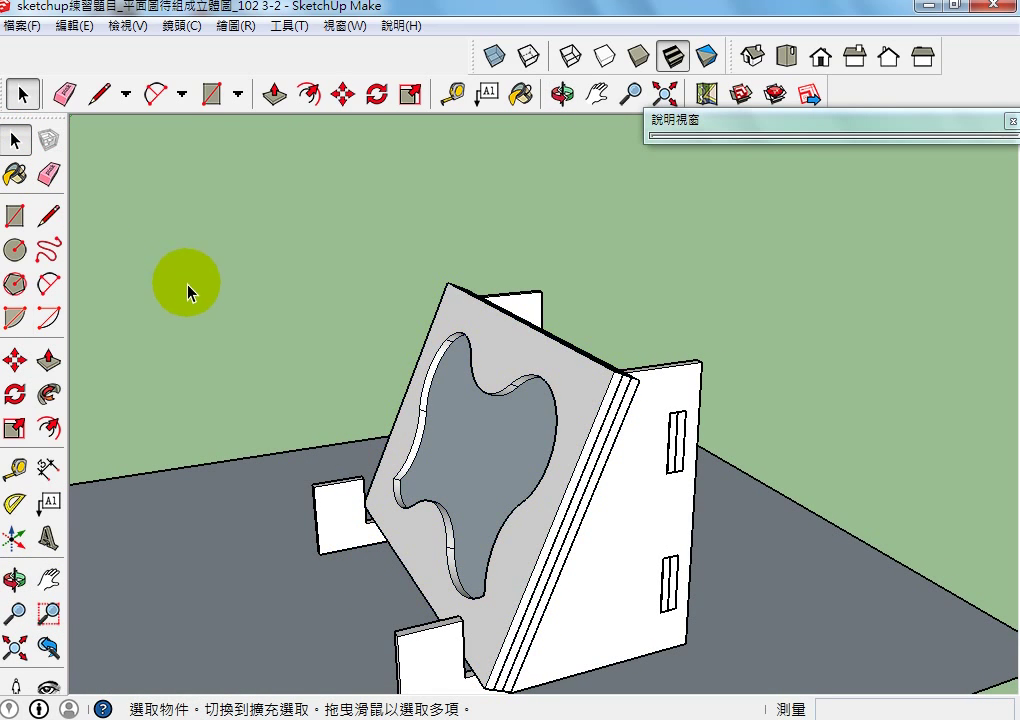